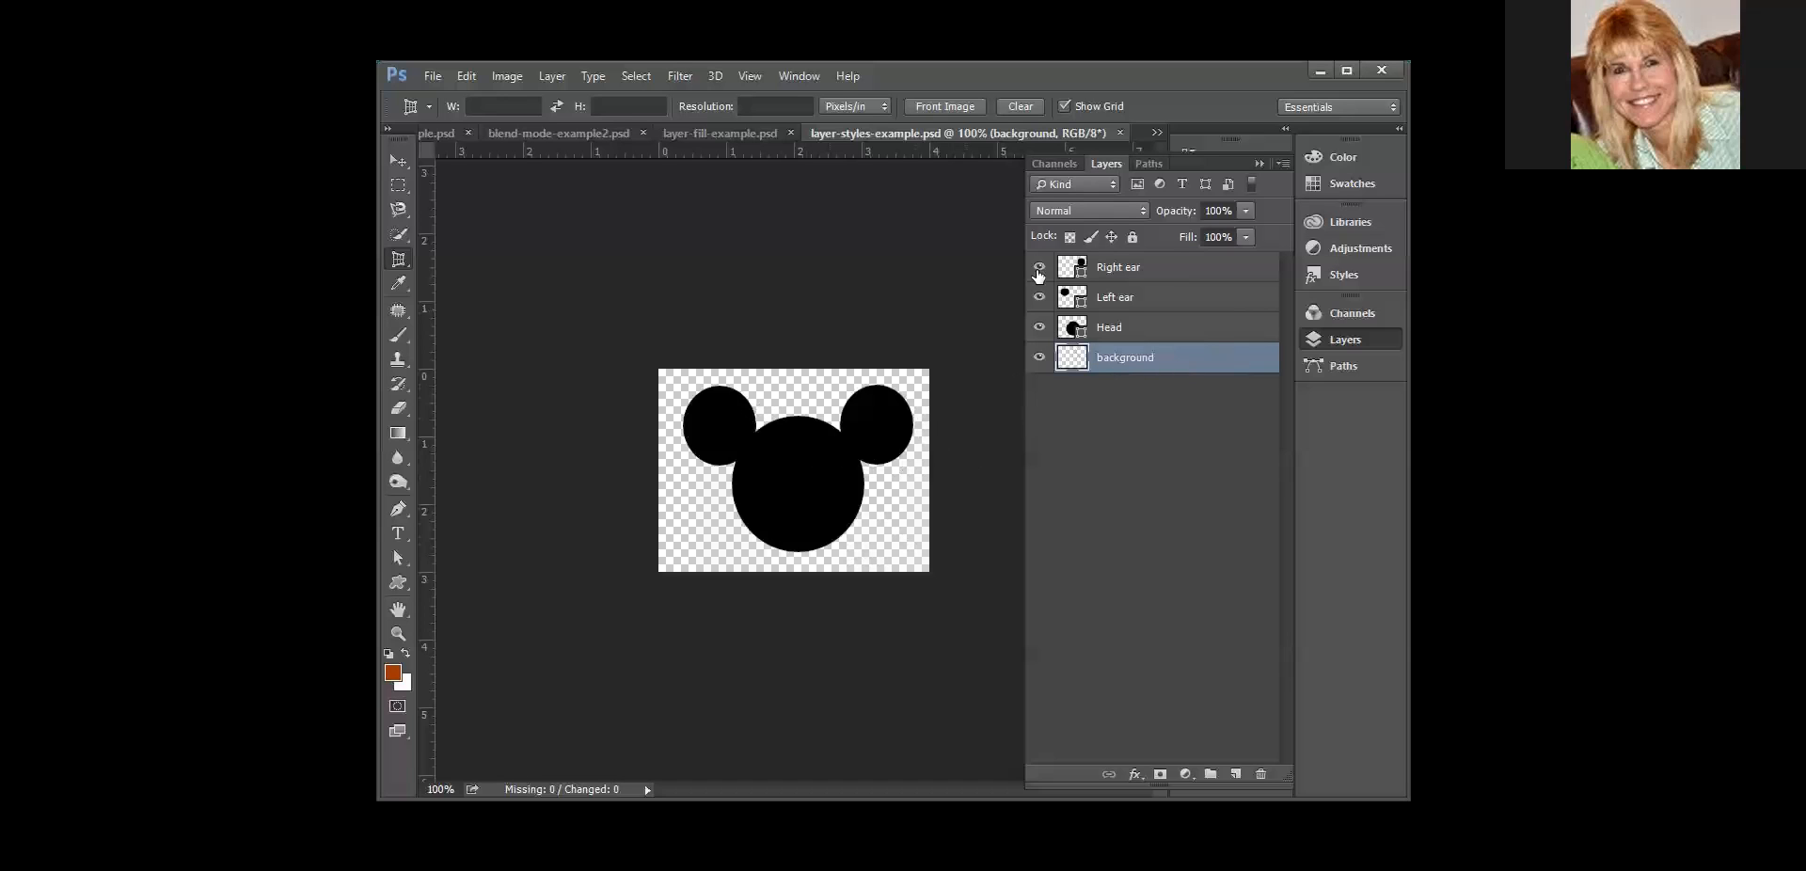
Step: Hide the Right ear, Left ear and Head layers so that only the background layer is displayed
left_click(1039, 266)
left_click(1038, 296)
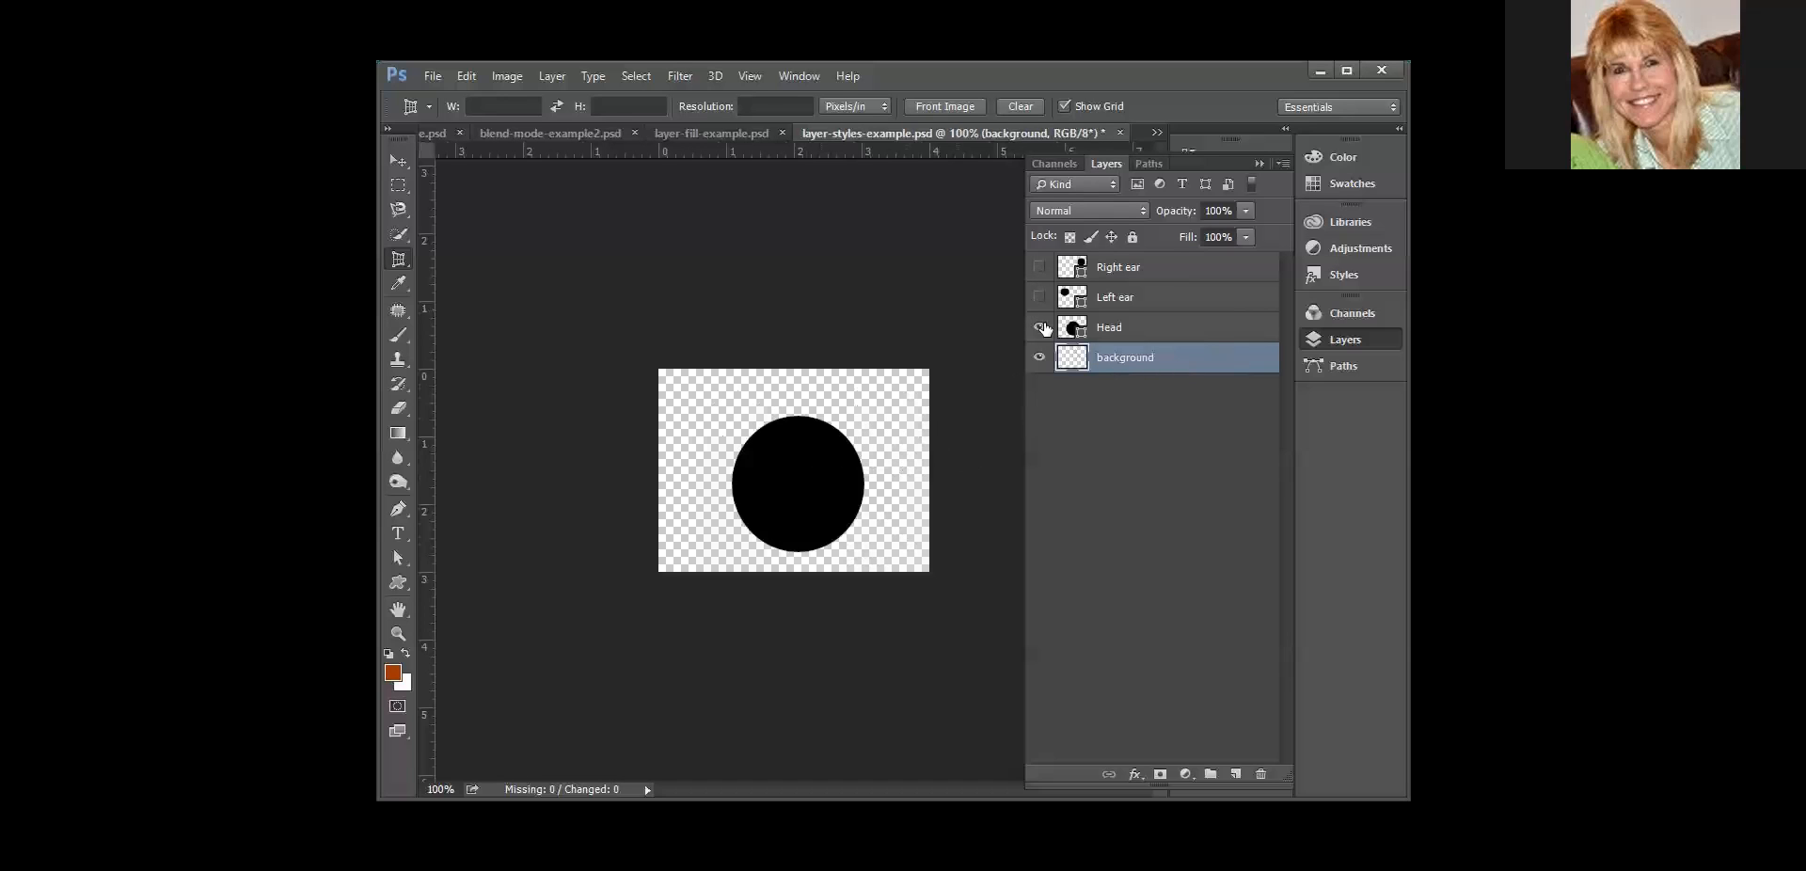
left_click(1040, 328)
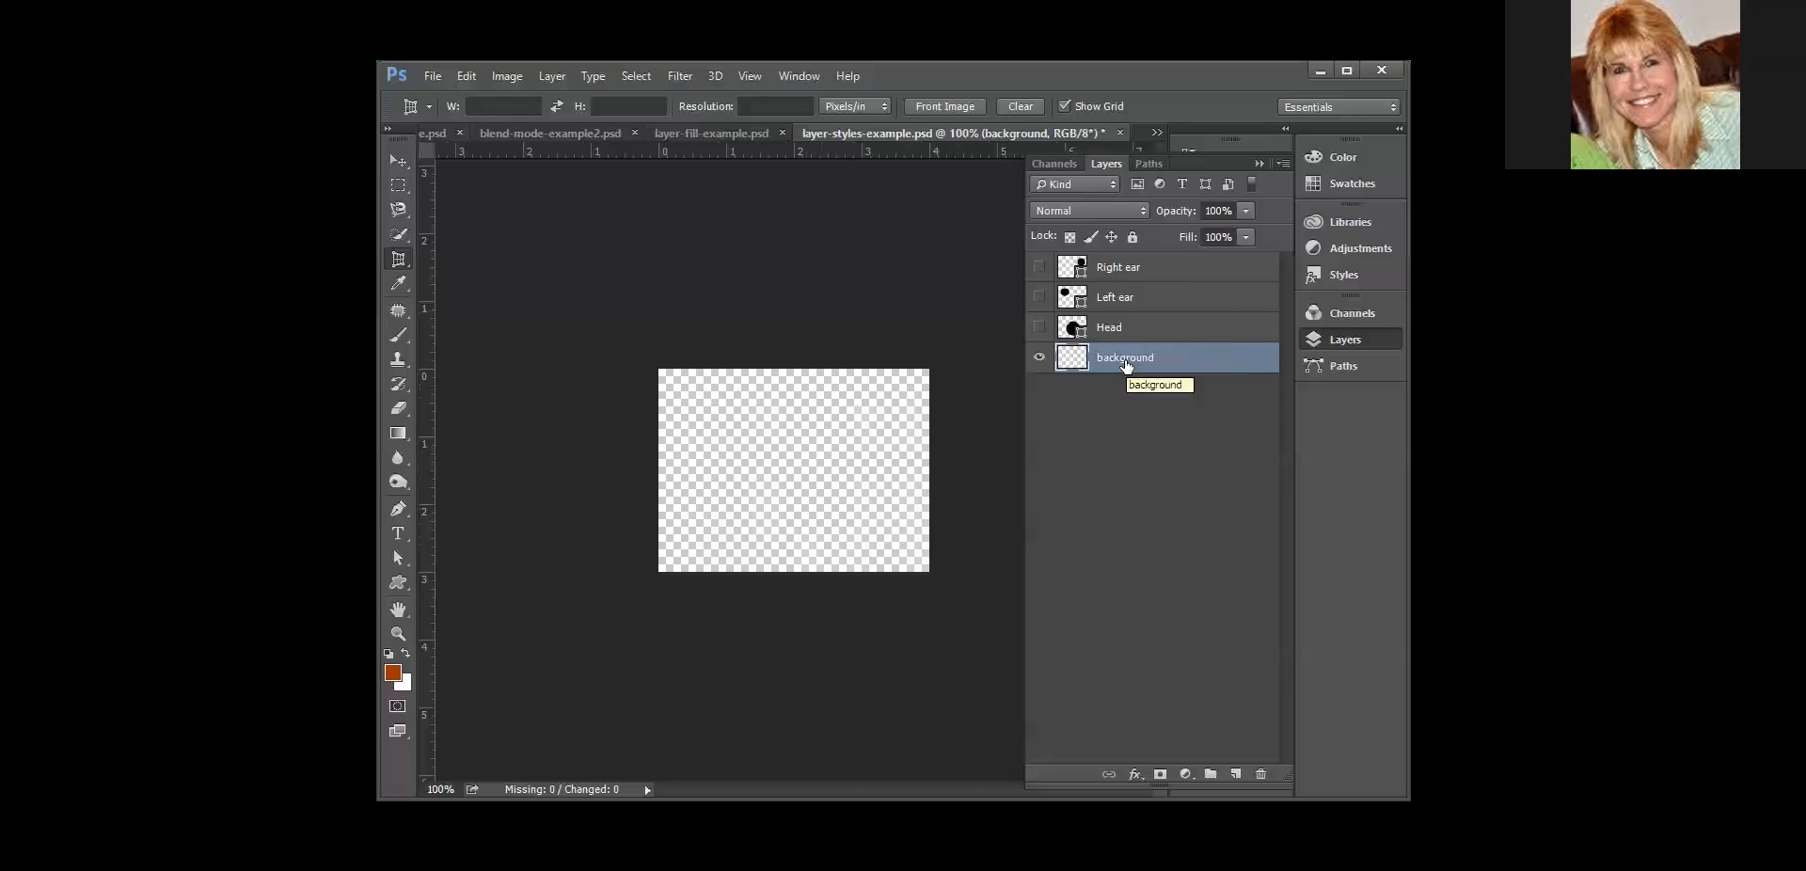
Step: Change the foreground color to a bright red
left_click(392, 677)
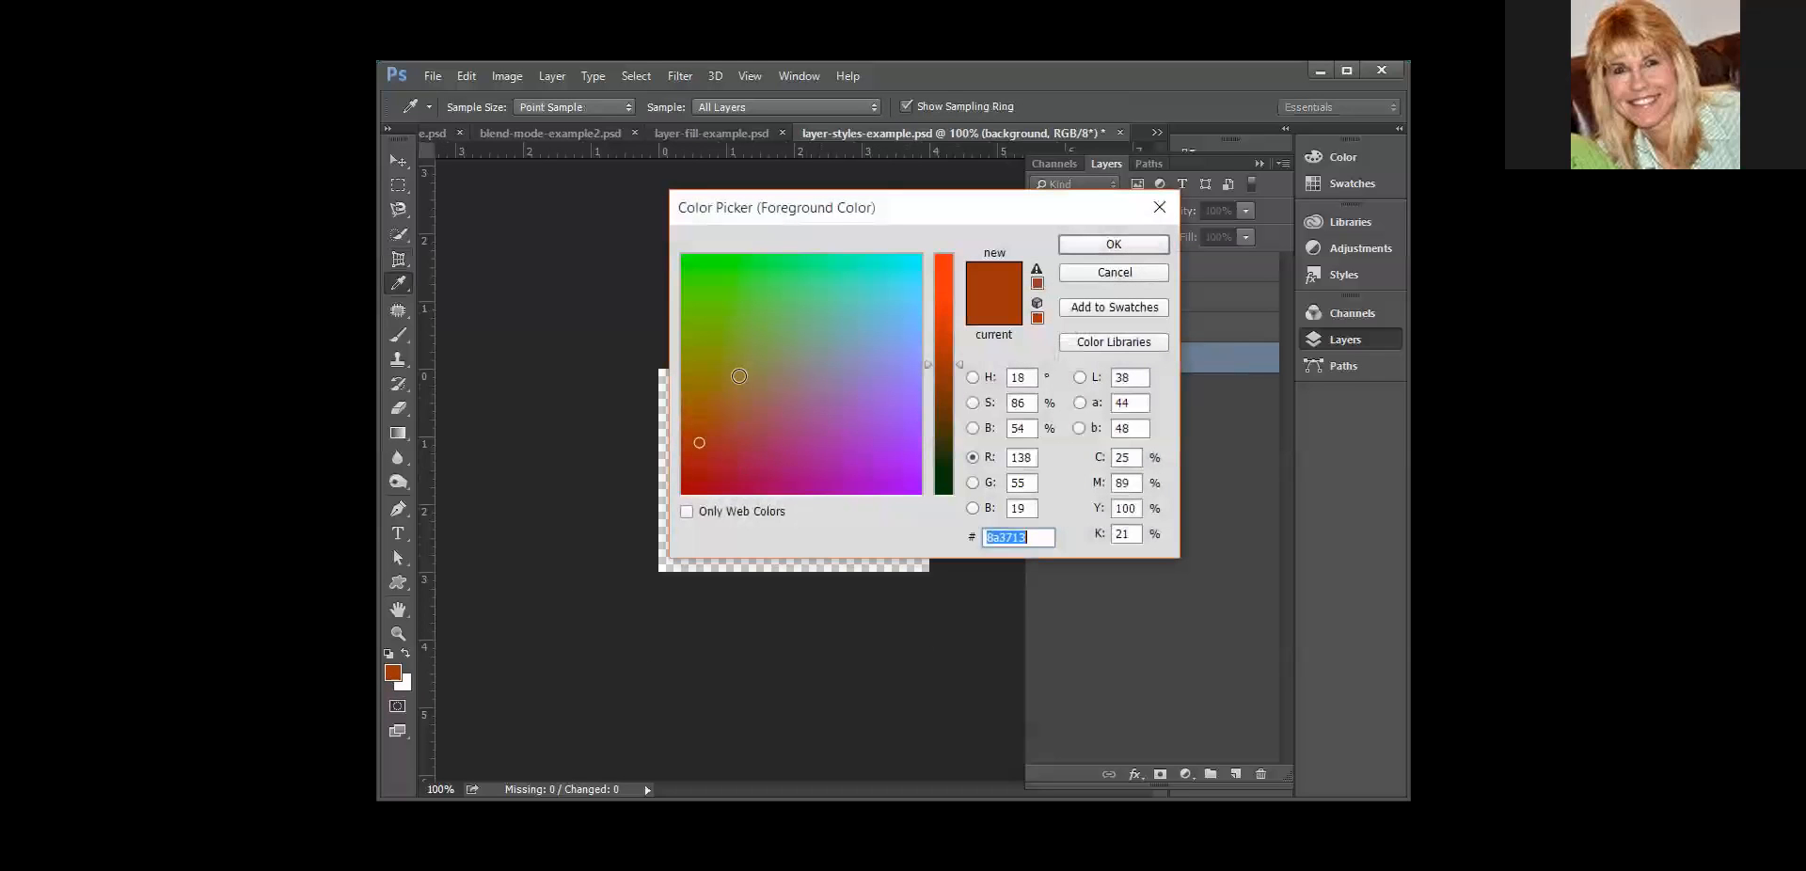
left_click_drag(712, 285, 769, 276)
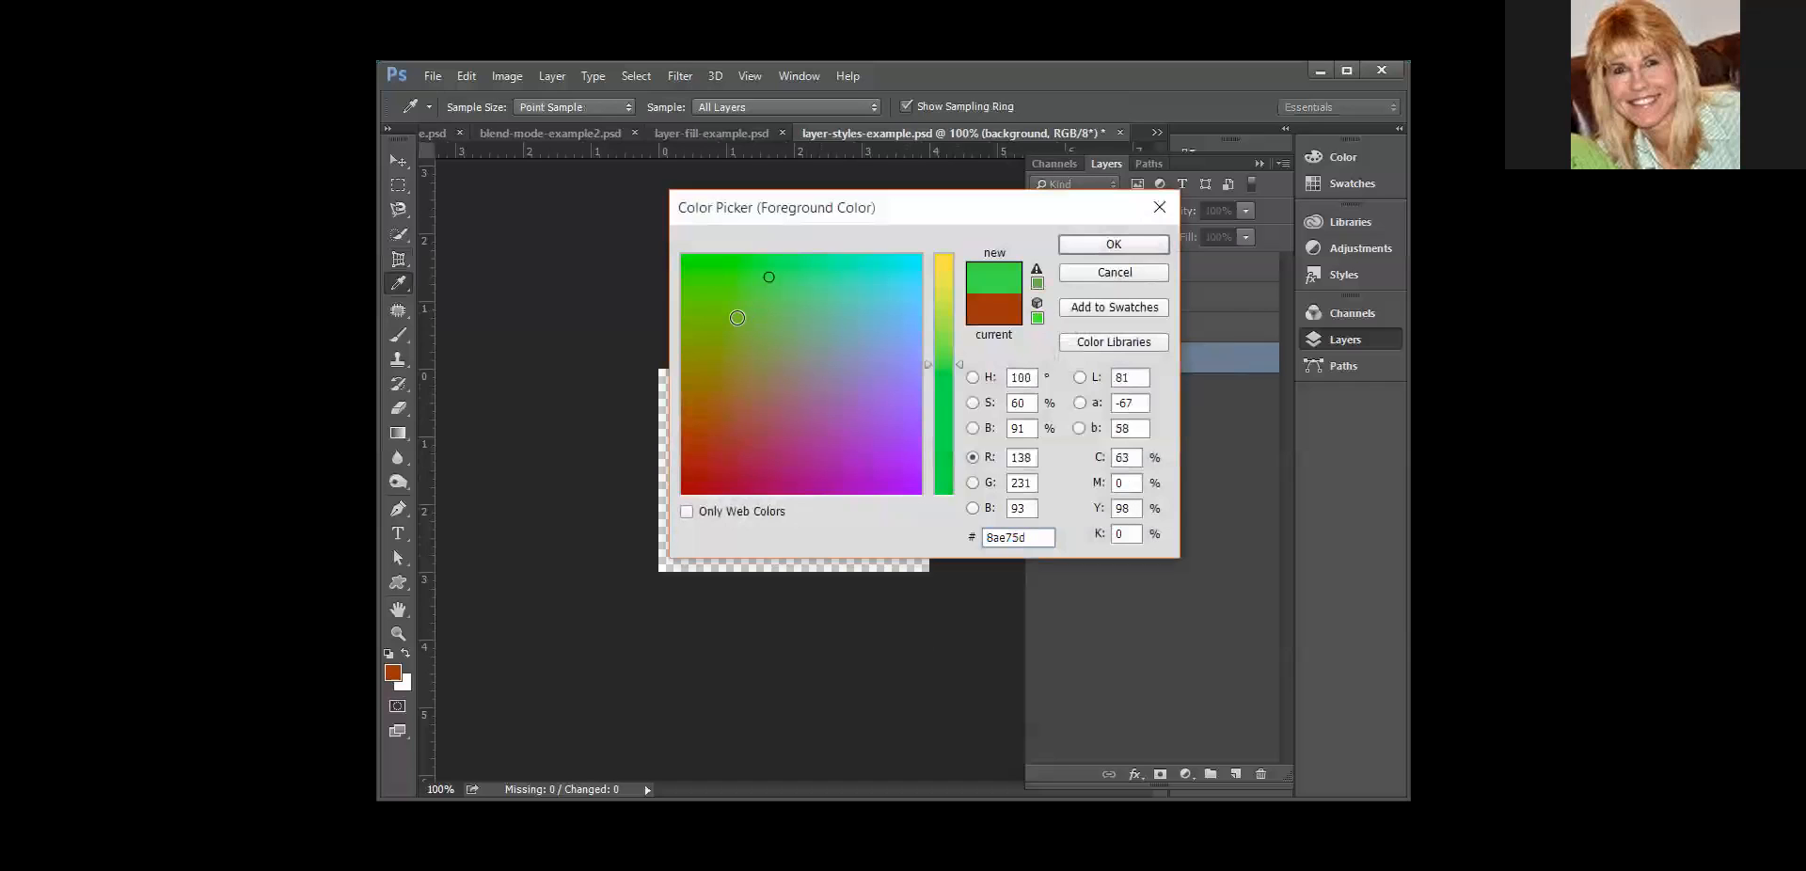
left_click(720, 465)
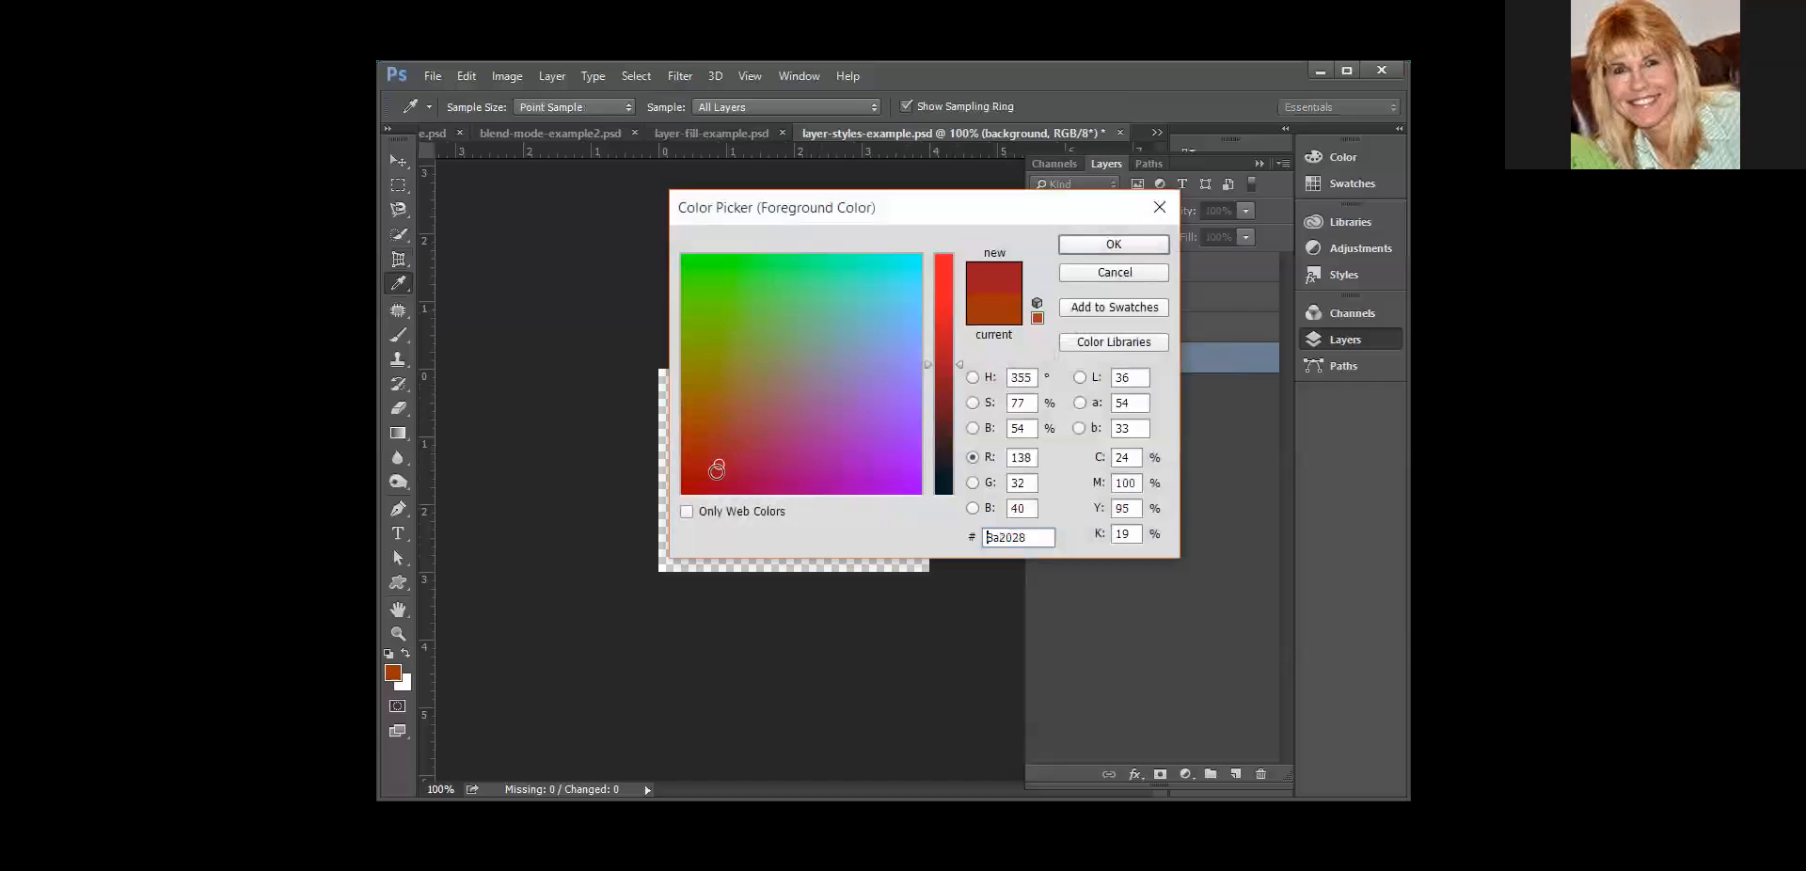
left_click(938, 328)
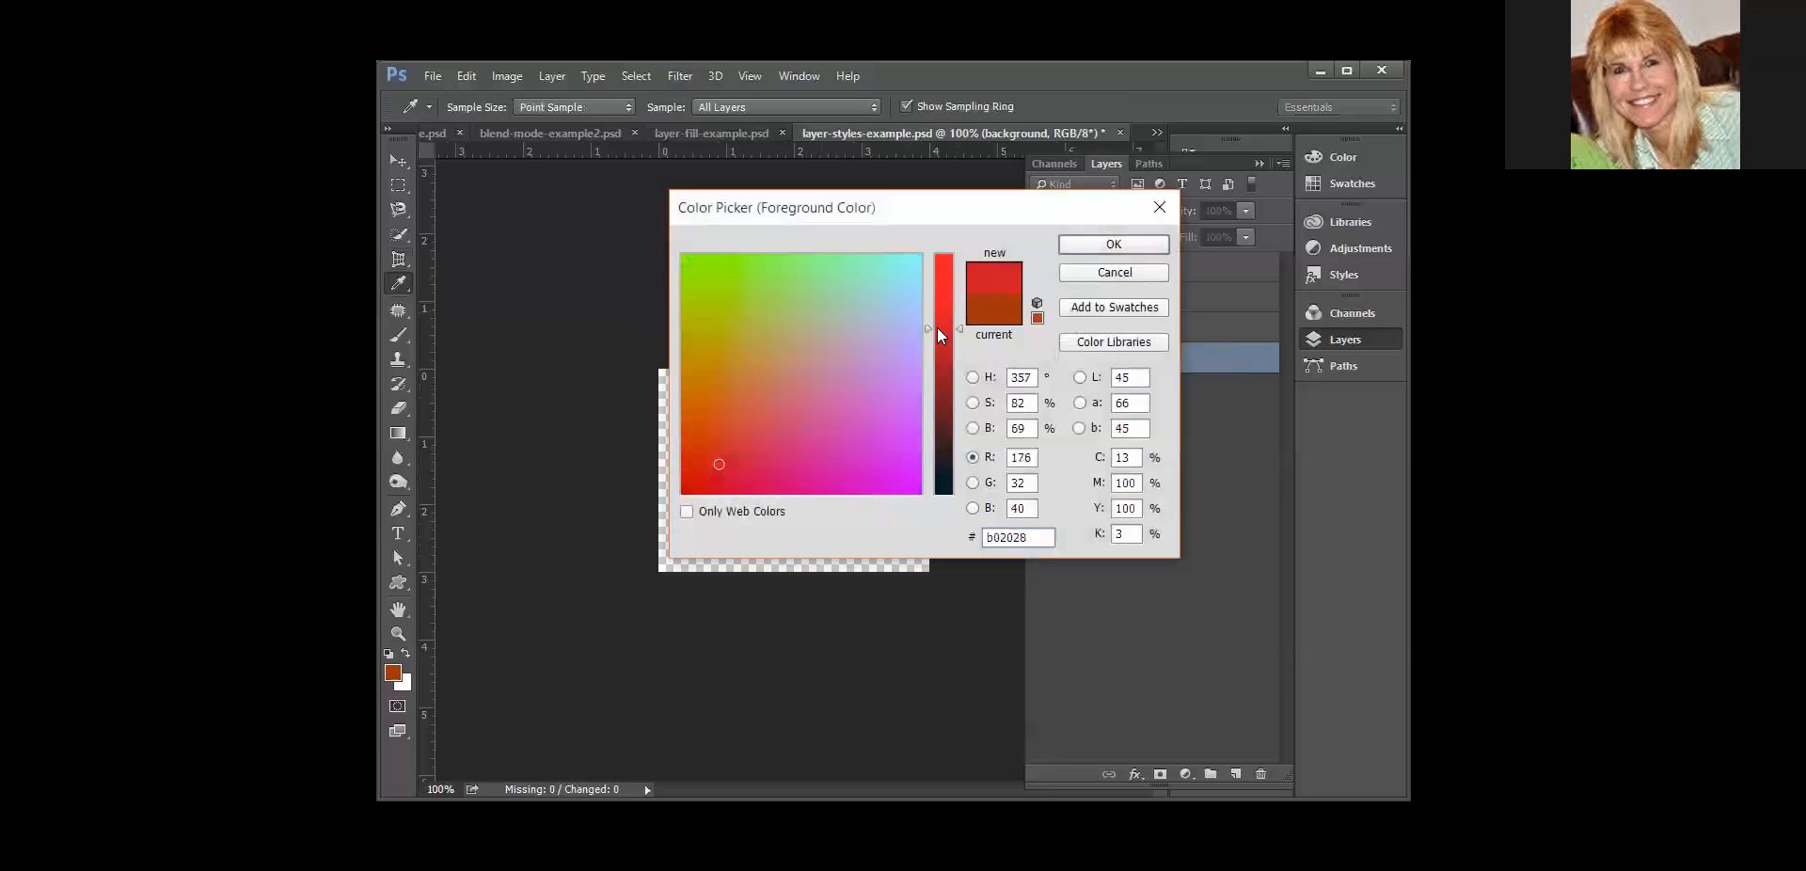
left_click_drag(943, 356, 944, 328)
left_click(1113, 247)
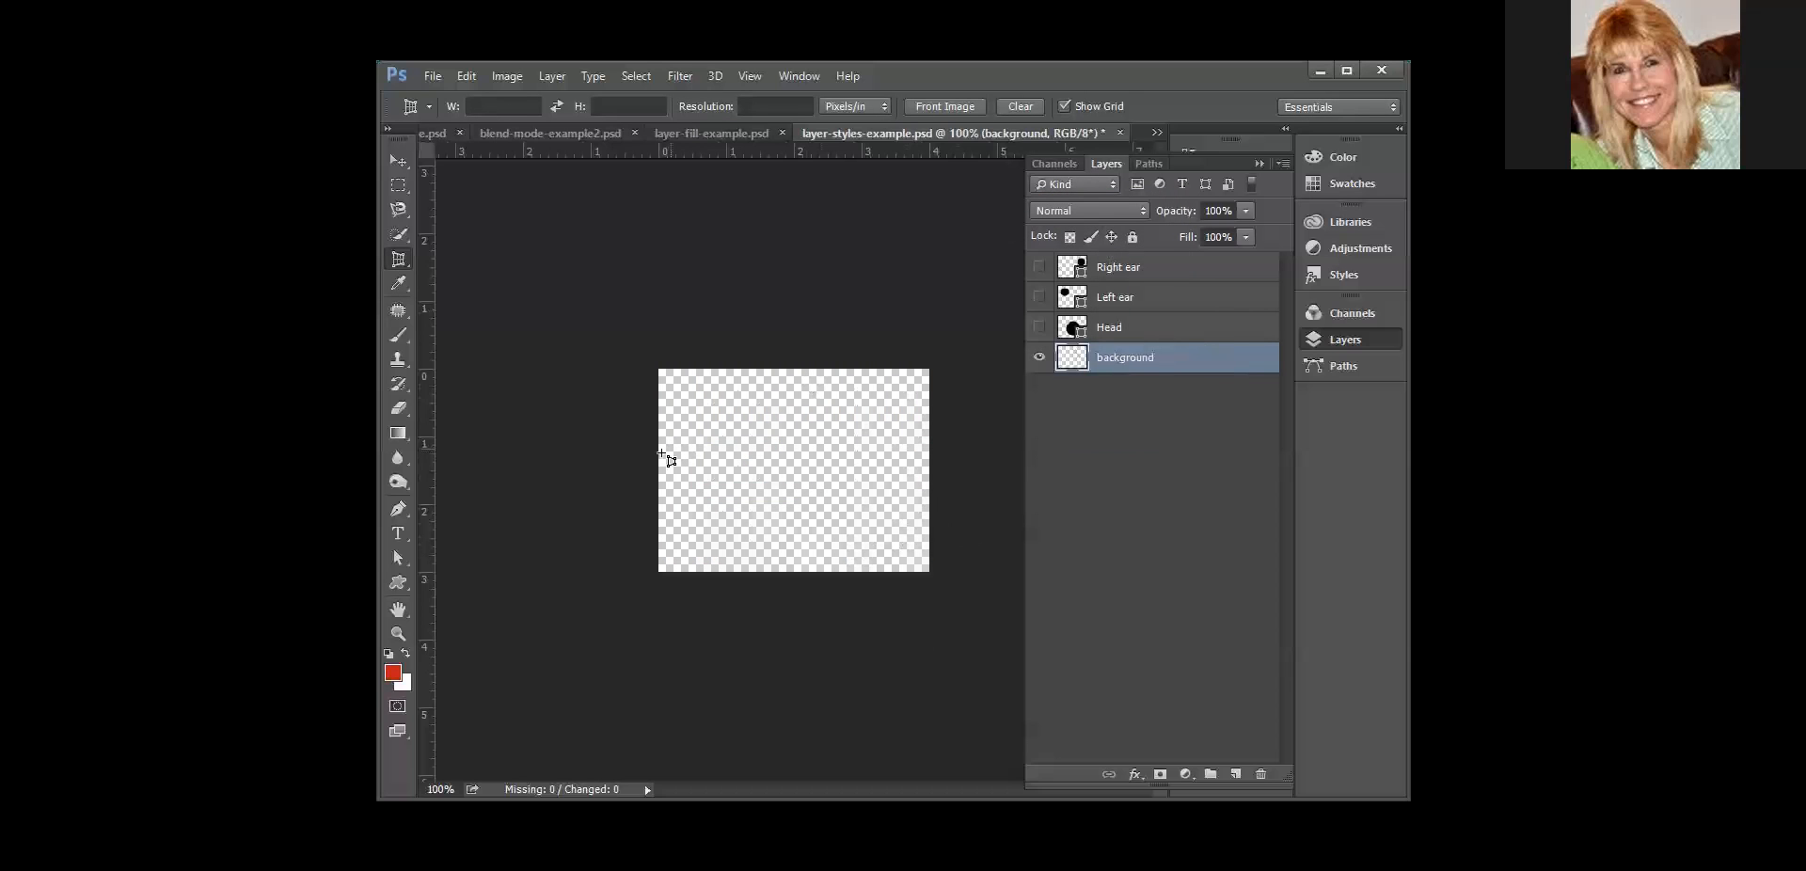
Step: Fill the background layer with the red foreground color using the Paint Bucket tool
left_click(405, 436)
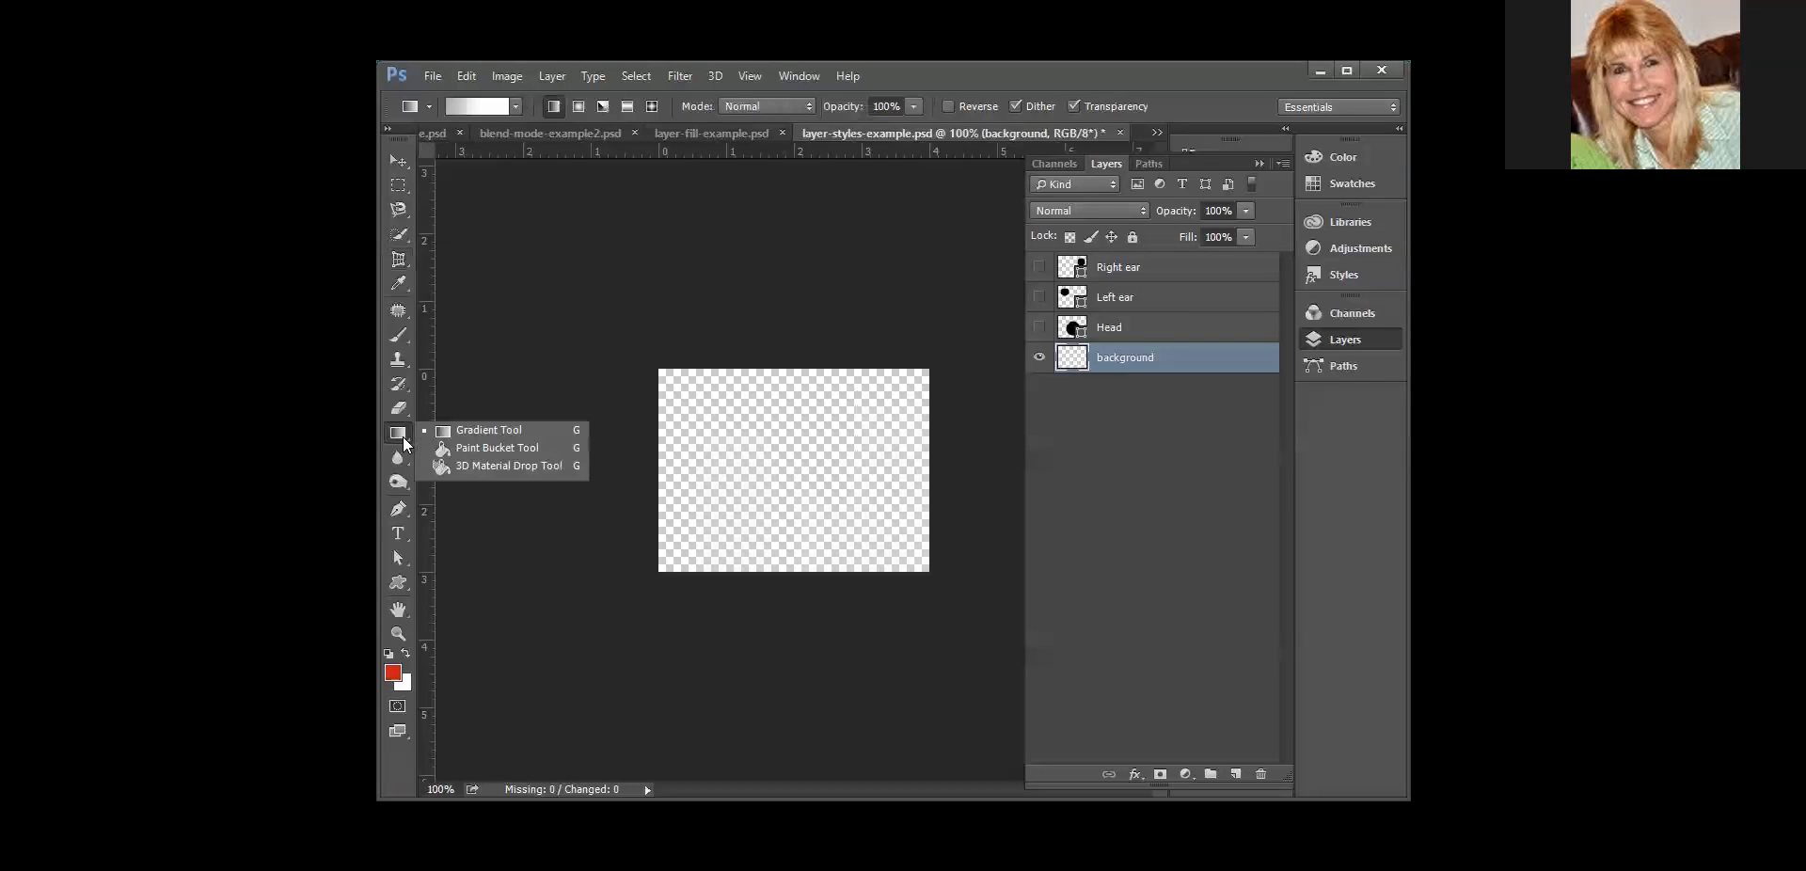
left_click(529, 449)
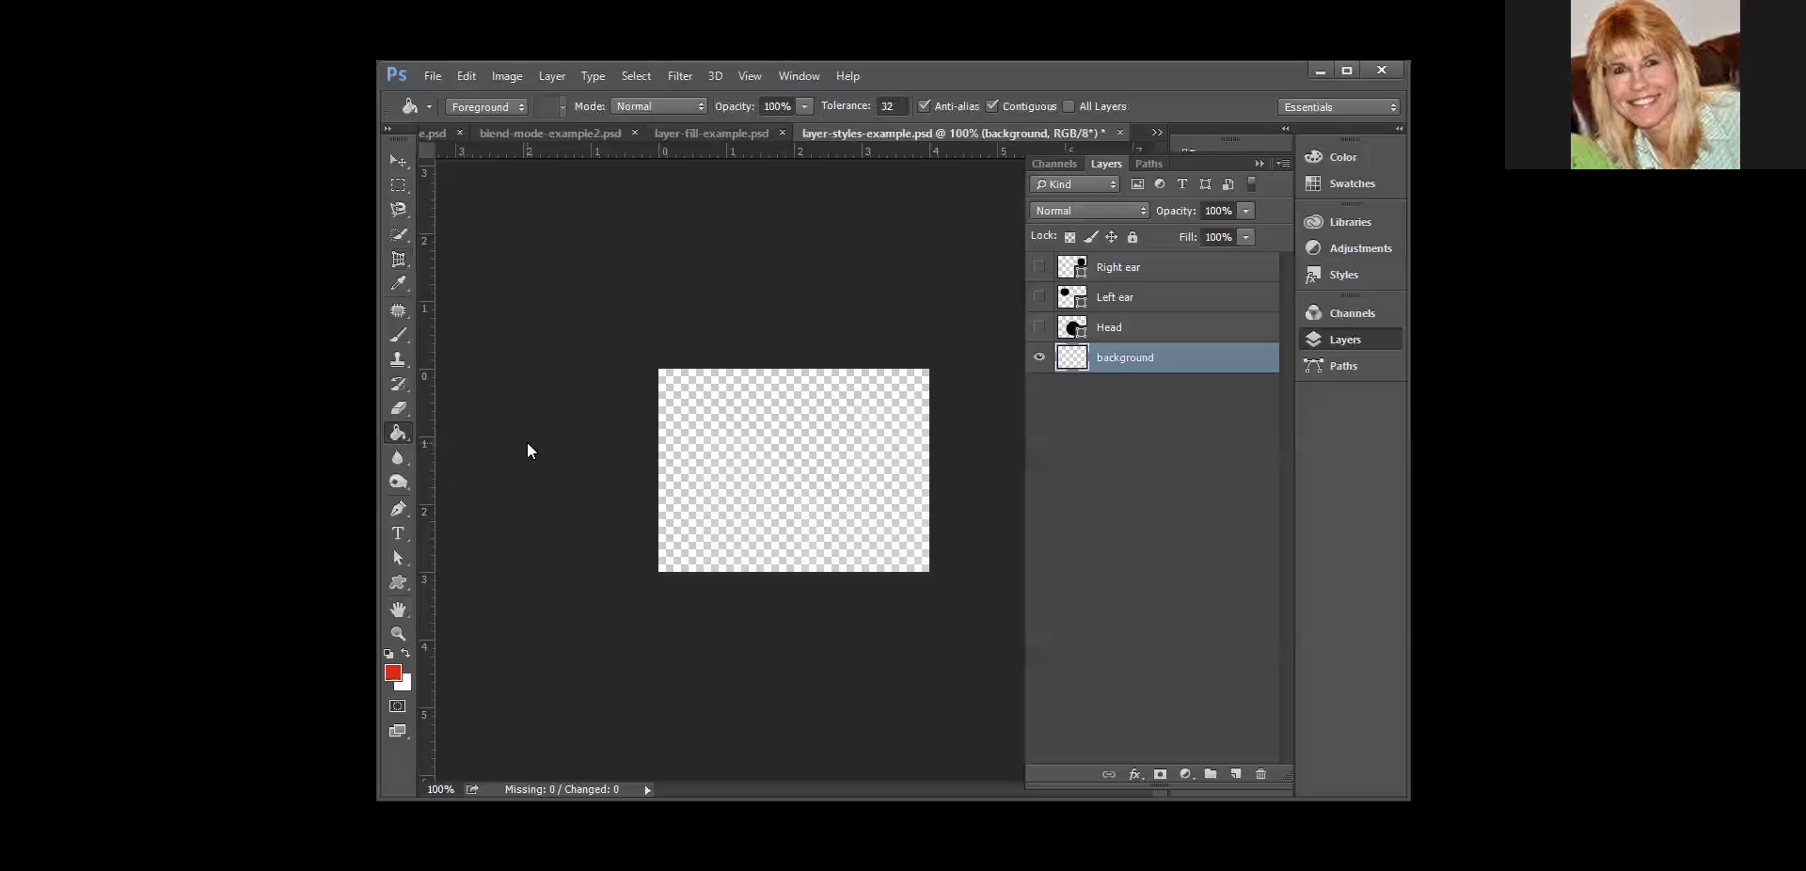
left_click(754, 433)
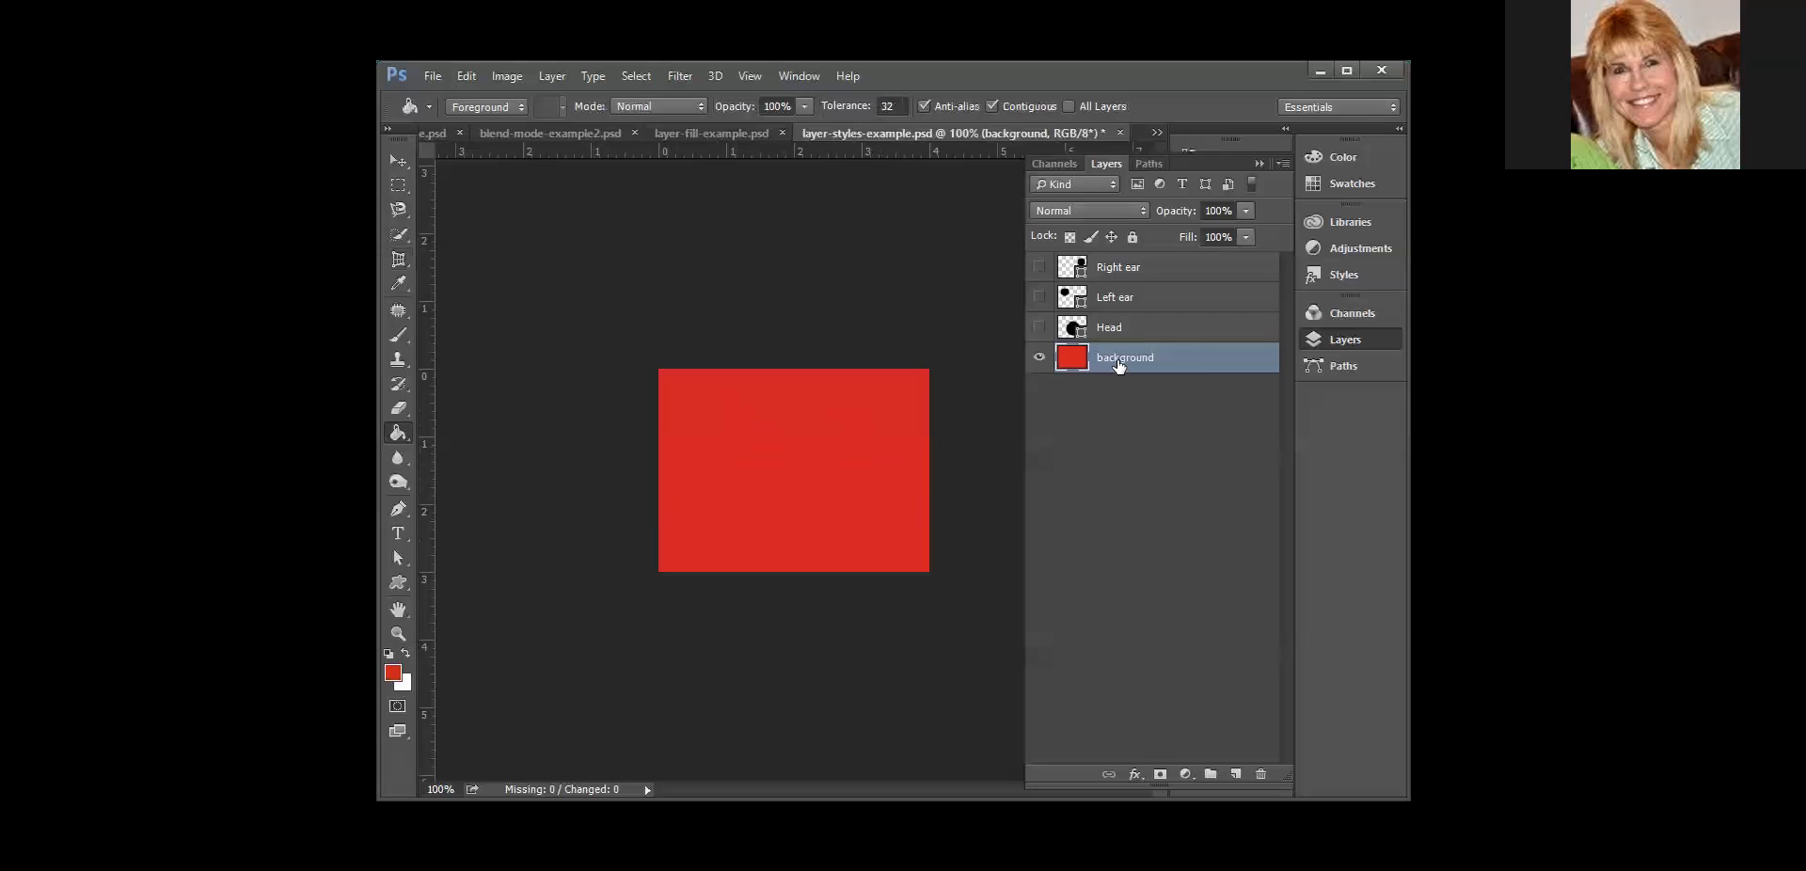
Step: Add a Pattern Overlay layer style to the background layer and move its dialog so all options are accessible
left_click(1132, 774)
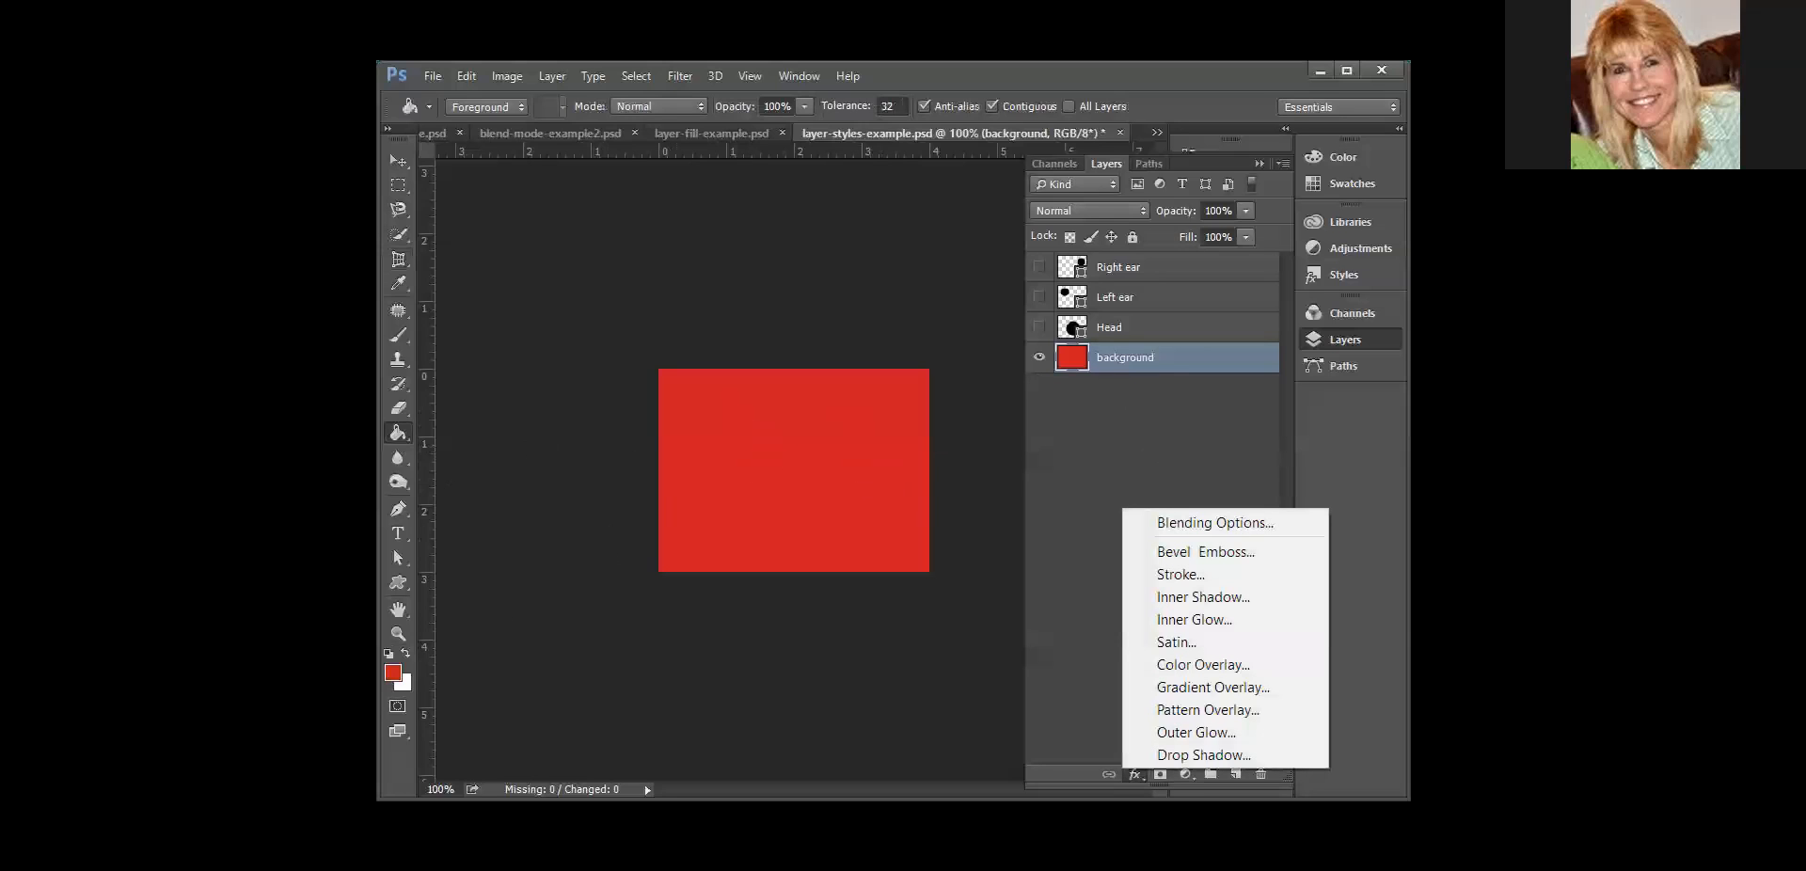
left_click(1188, 711)
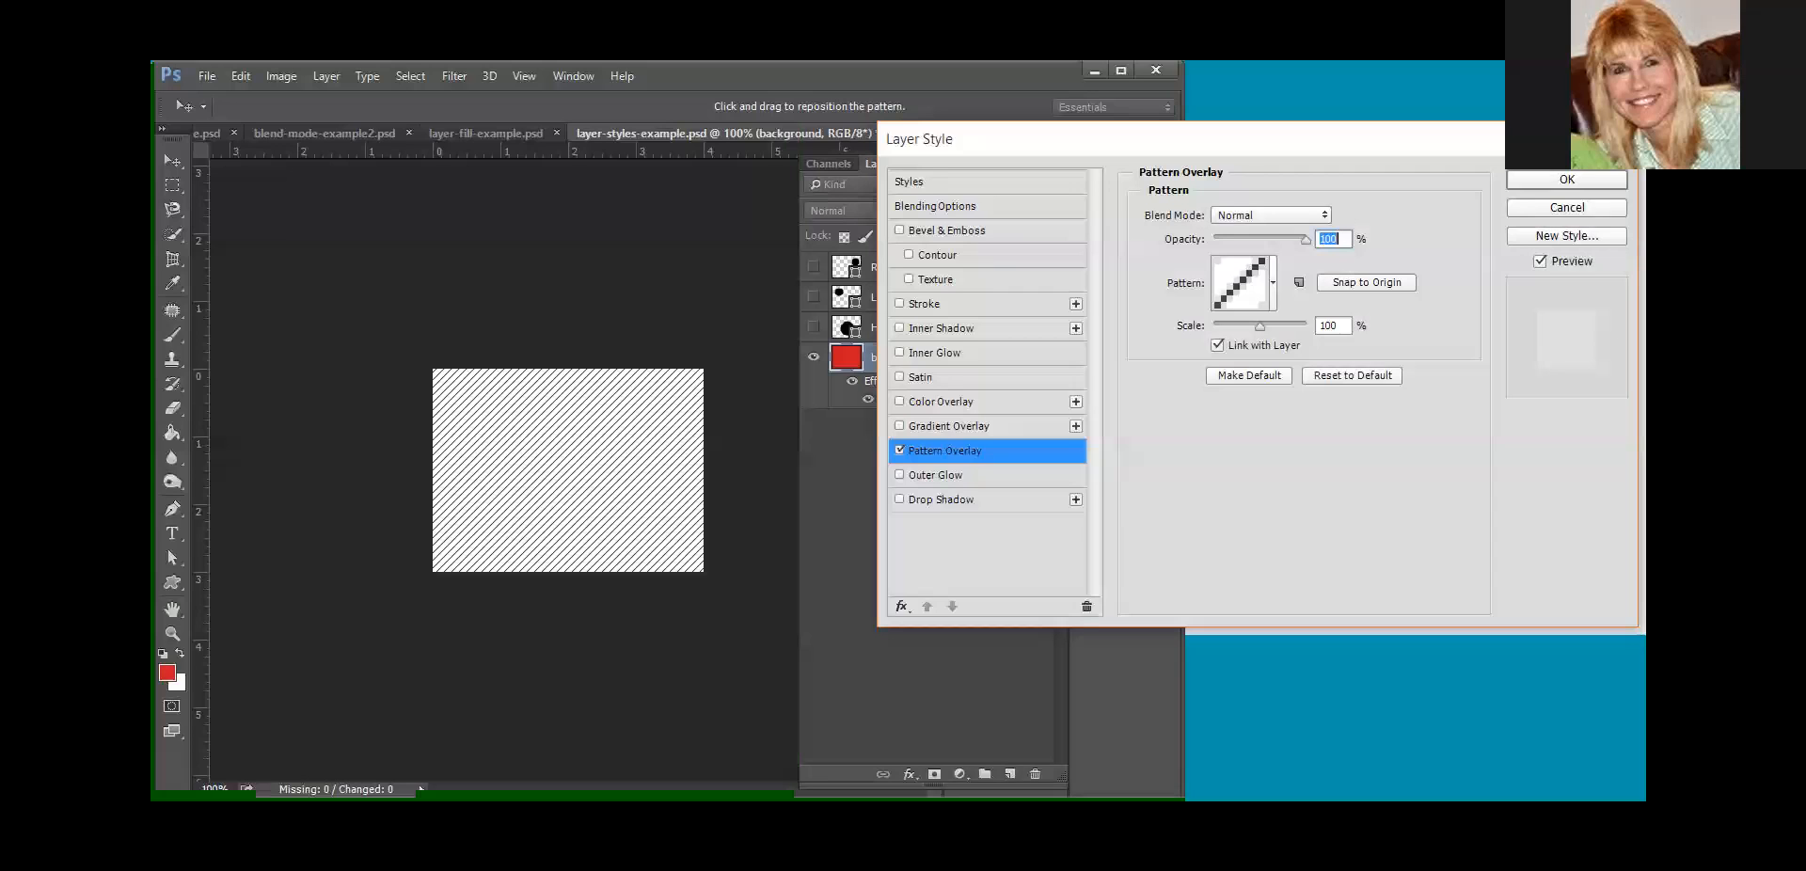
left_click_drag(1197, 138, 702, 130)
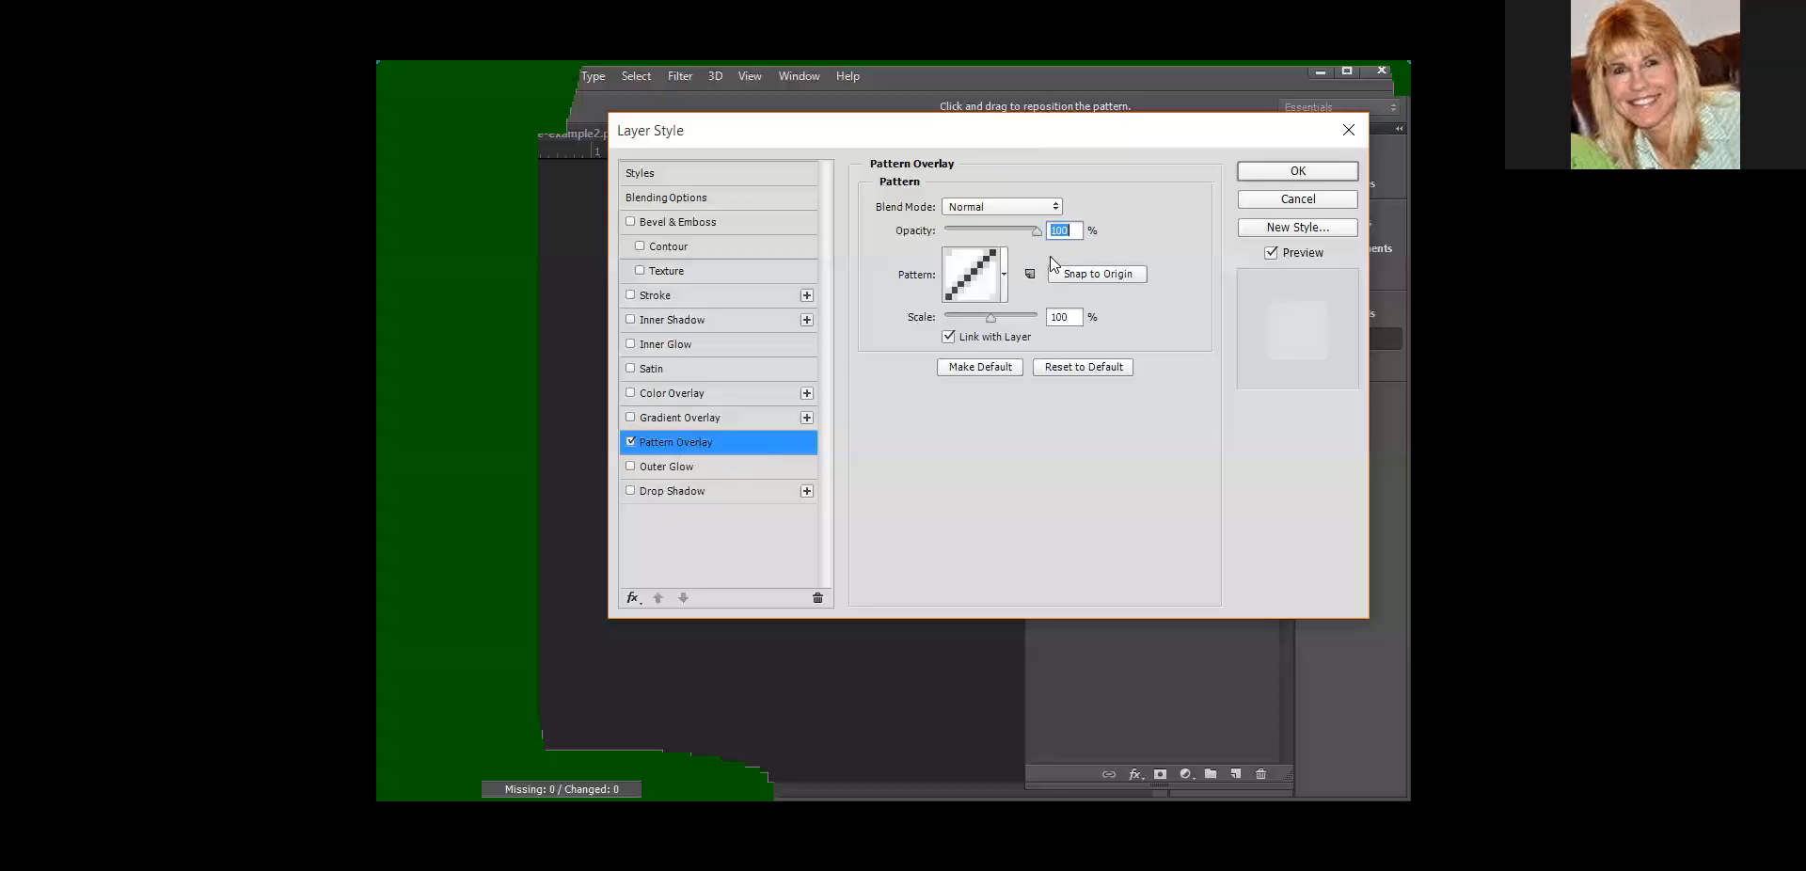
Step: Try the black dotted pattern and the fine grey speckled pattern as the background's pattern overlay
left_click(1001, 277)
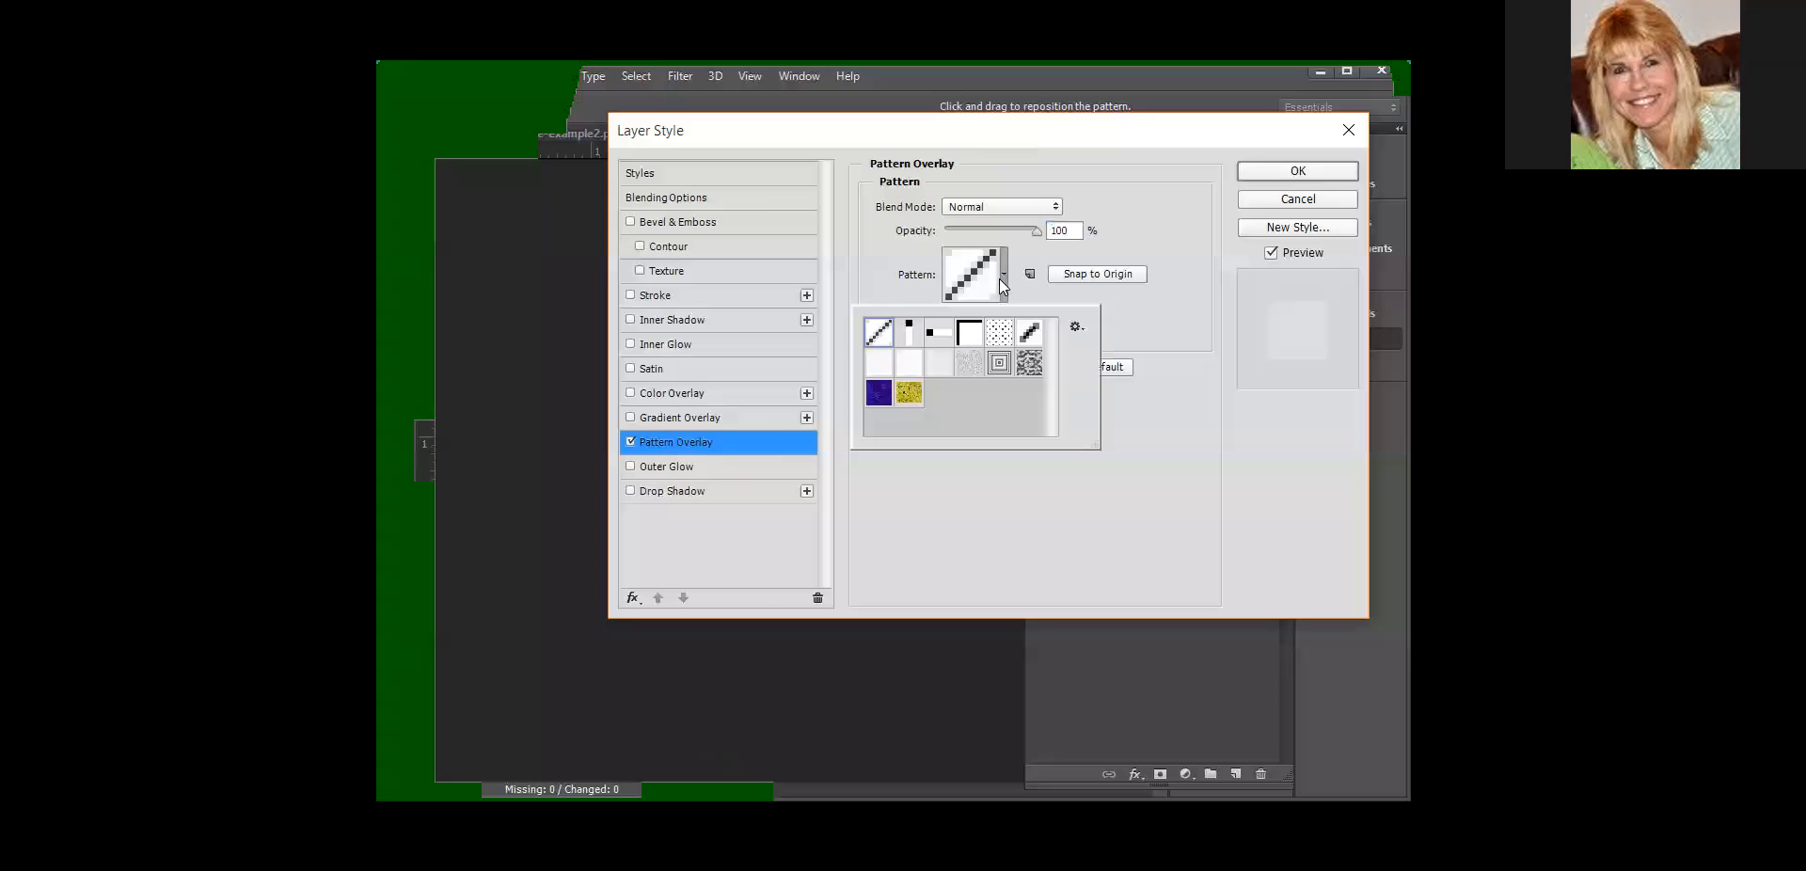
double_click(996, 334)
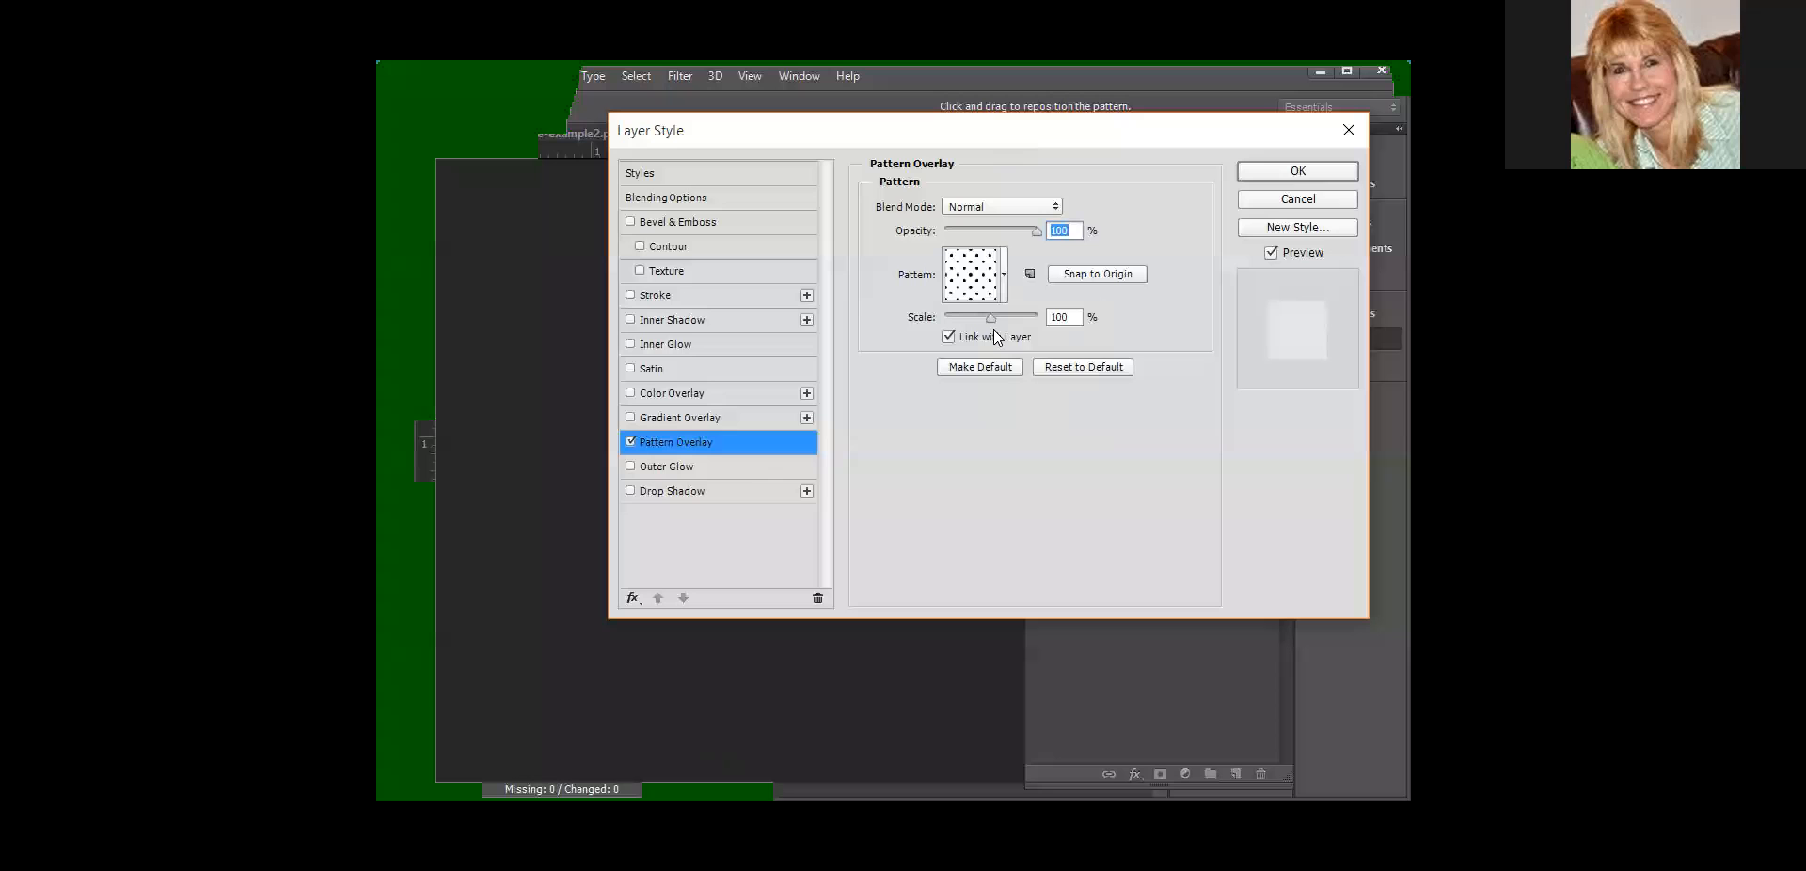
left_click(1003, 265)
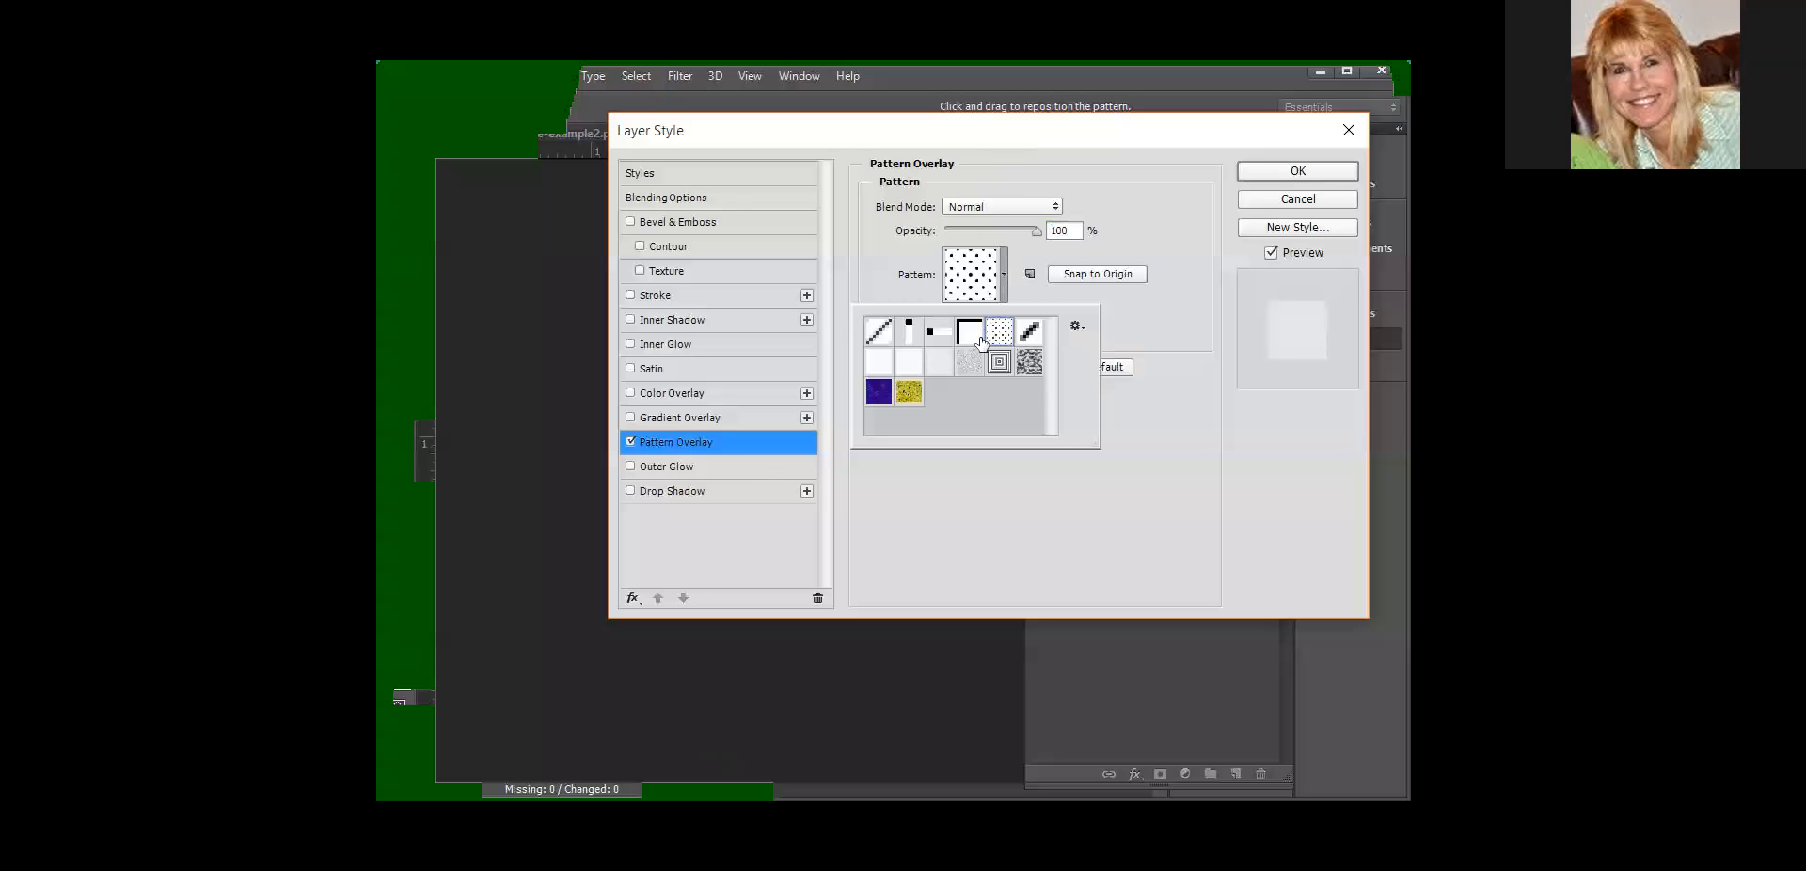
left_click(971, 362)
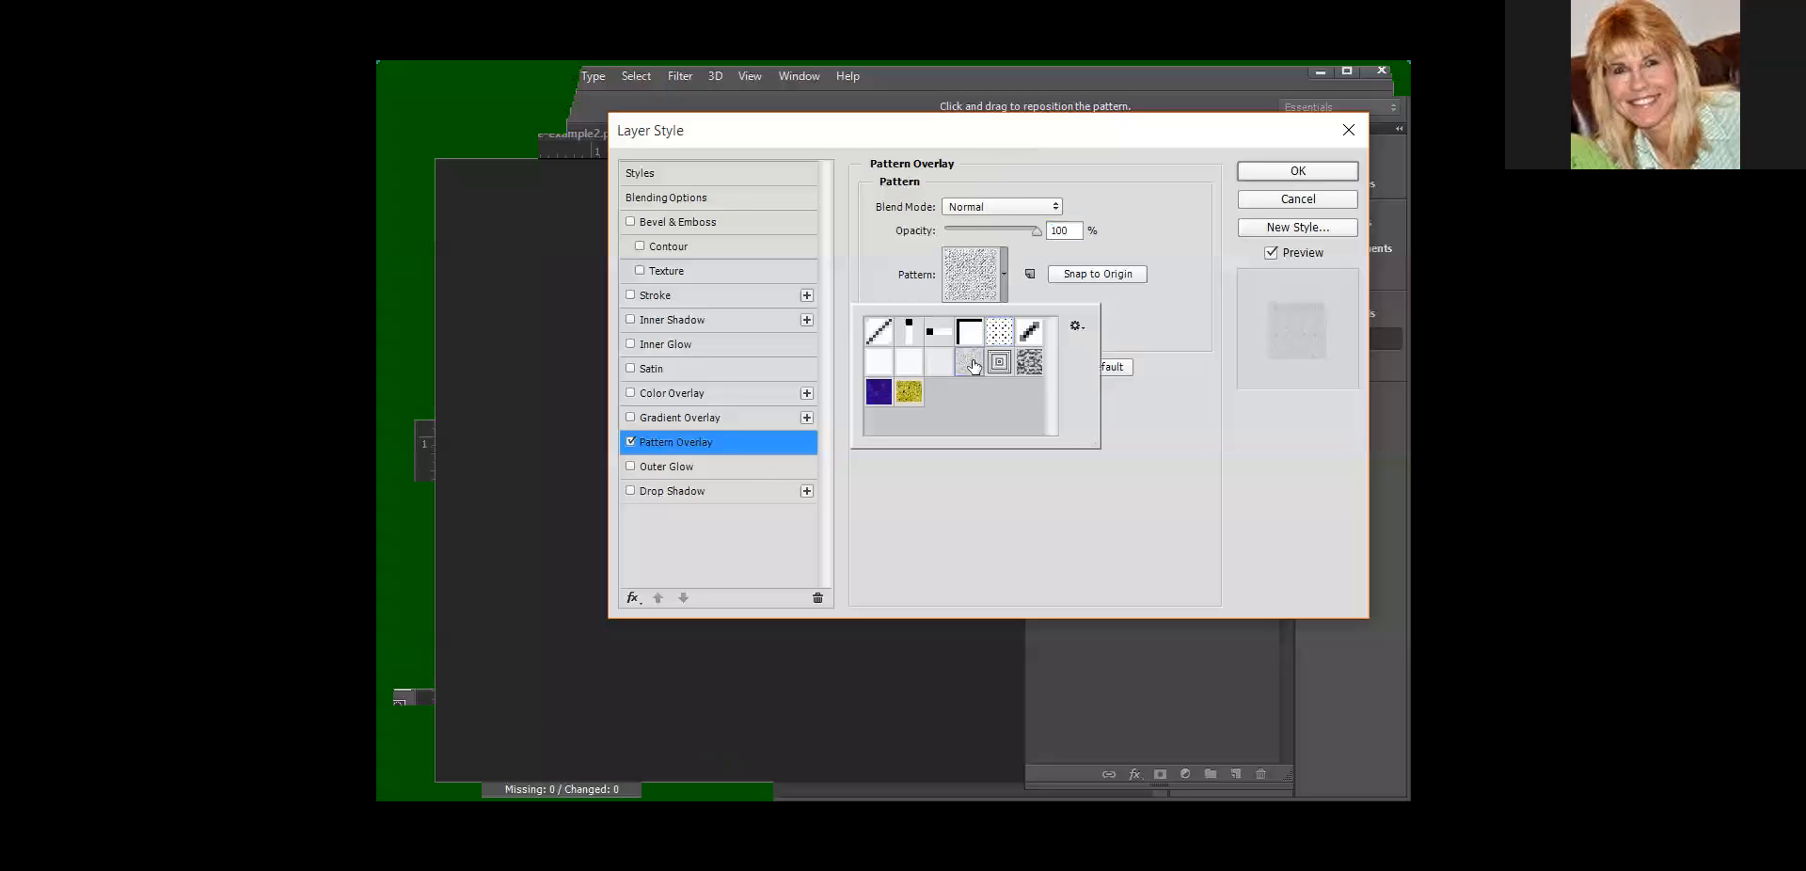
left_click(1065, 147)
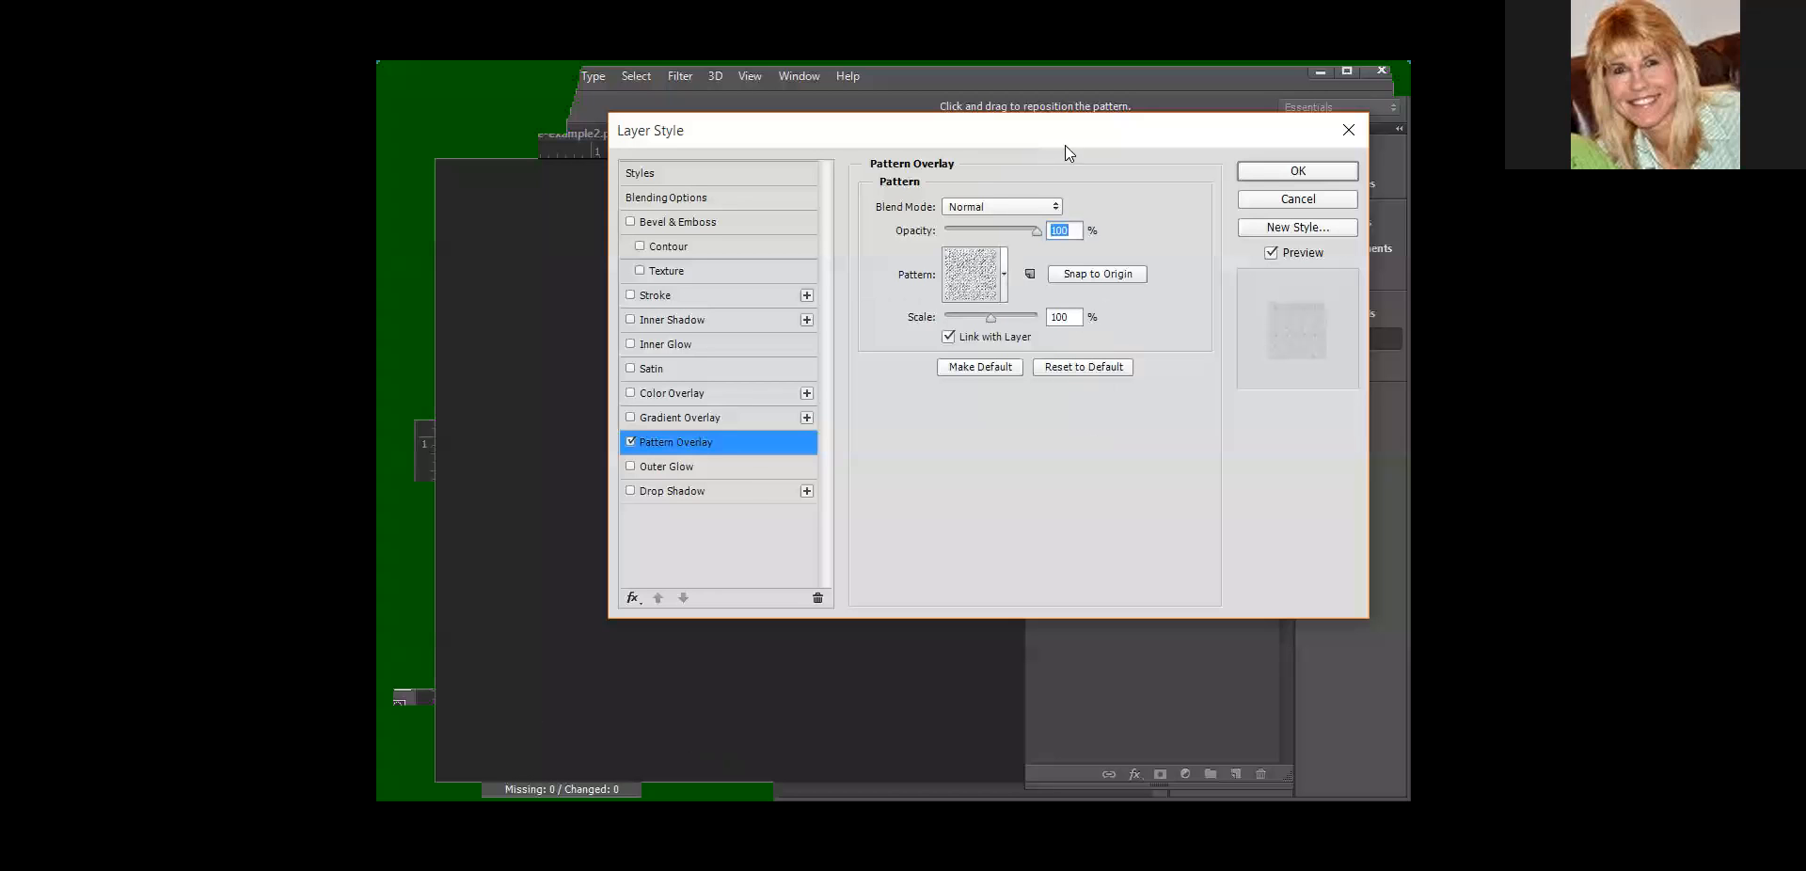
Step: Lower the pattern overlay's opacity to 62% and choose the dark blue rippled pattern
left_click_drag(1065, 145, 1144, 133)
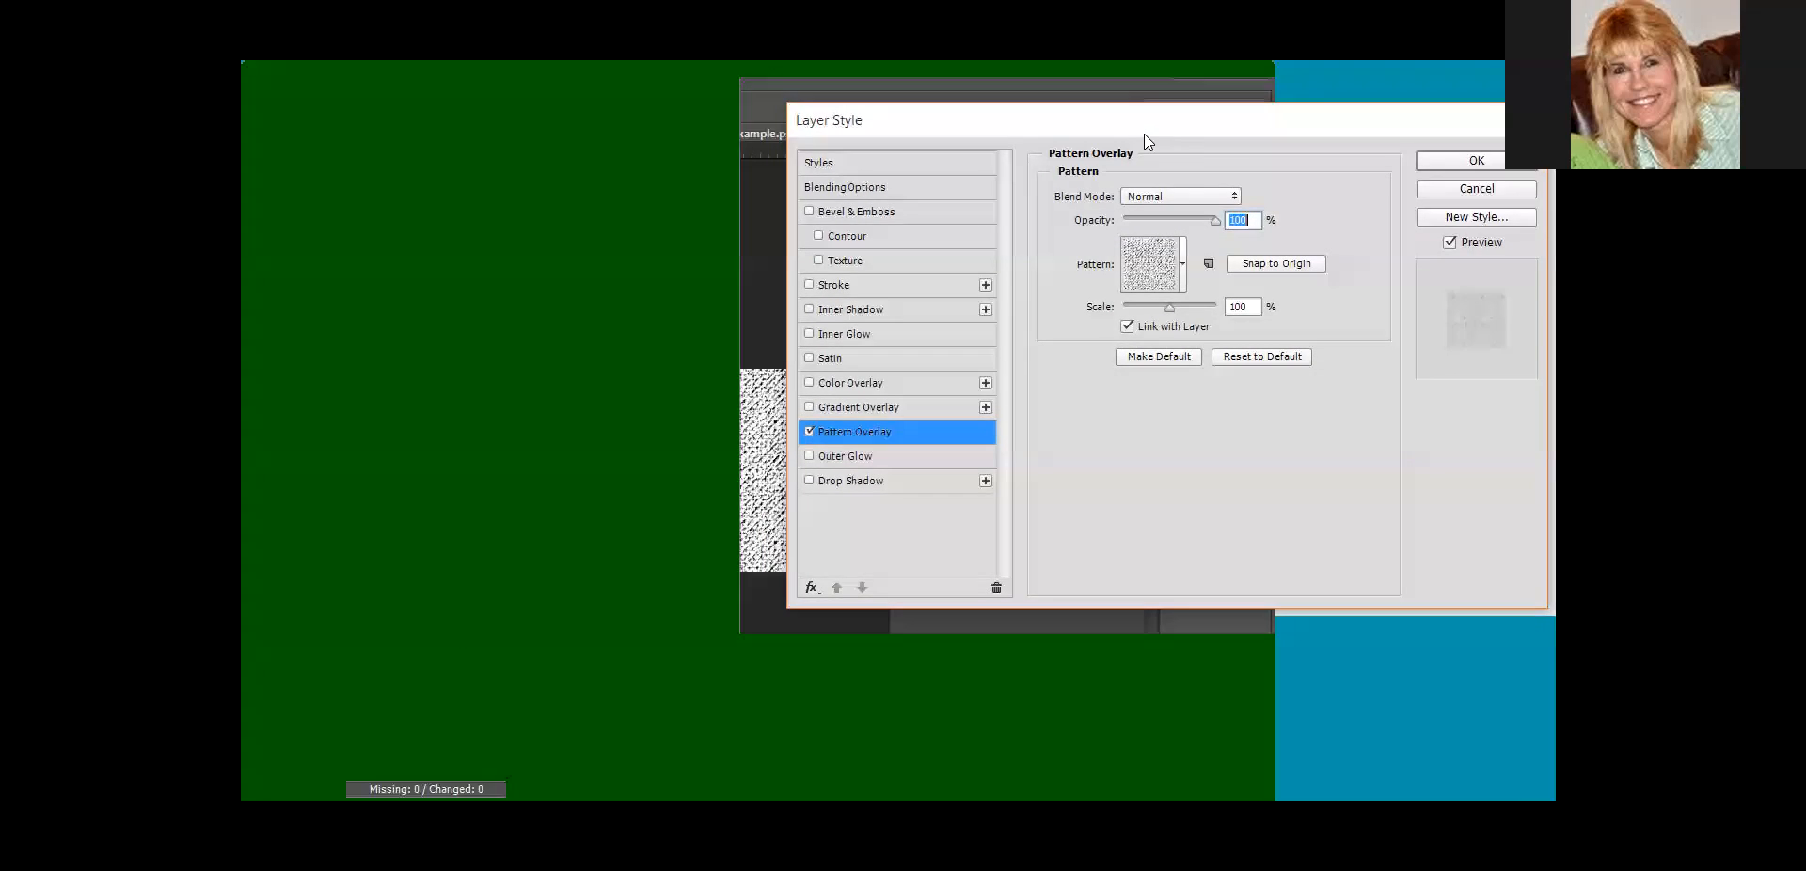
left_click_drag(1215, 220, 1181, 222)
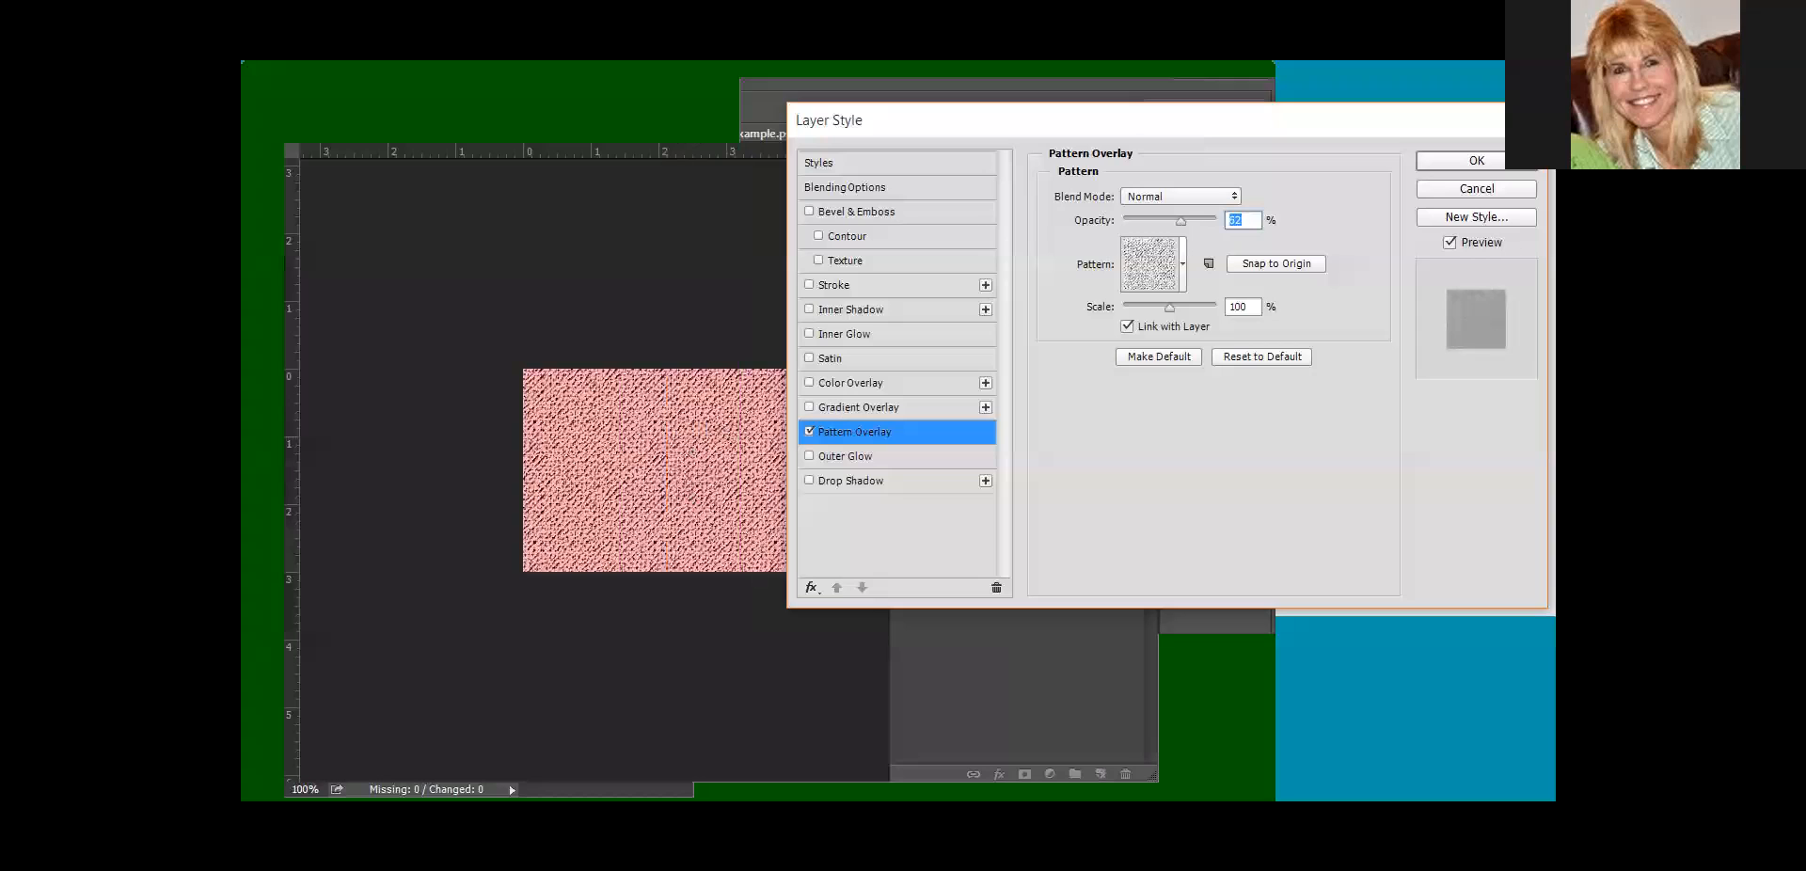
left_click(1183, 264)
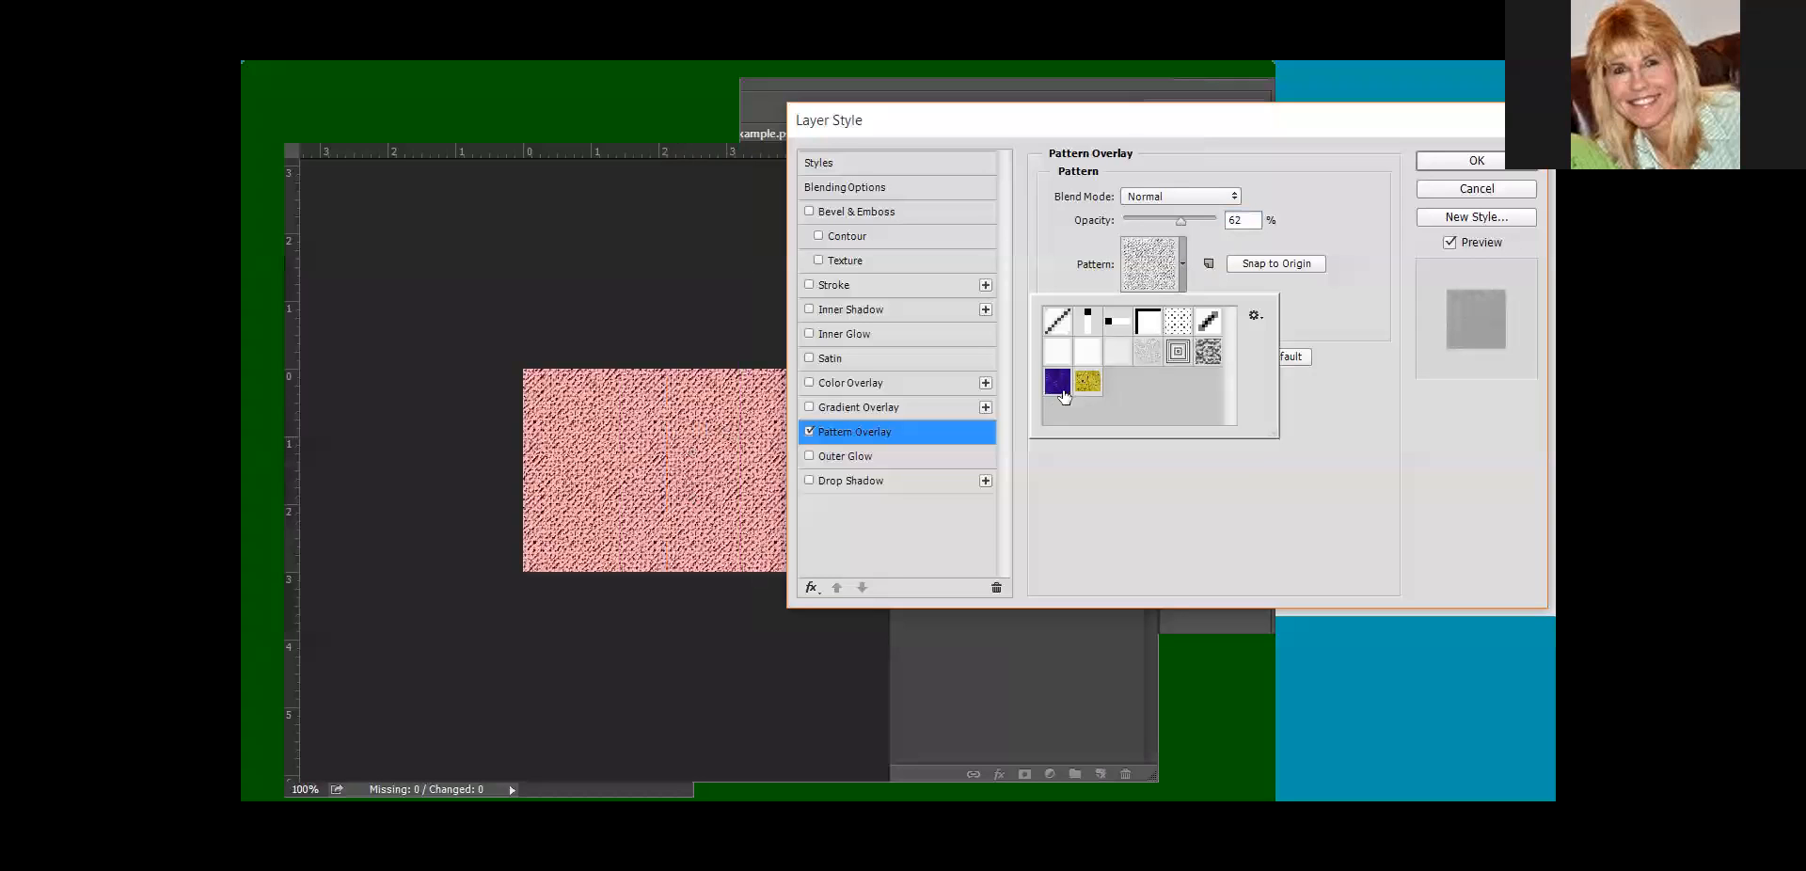
double_click(1062, 392)
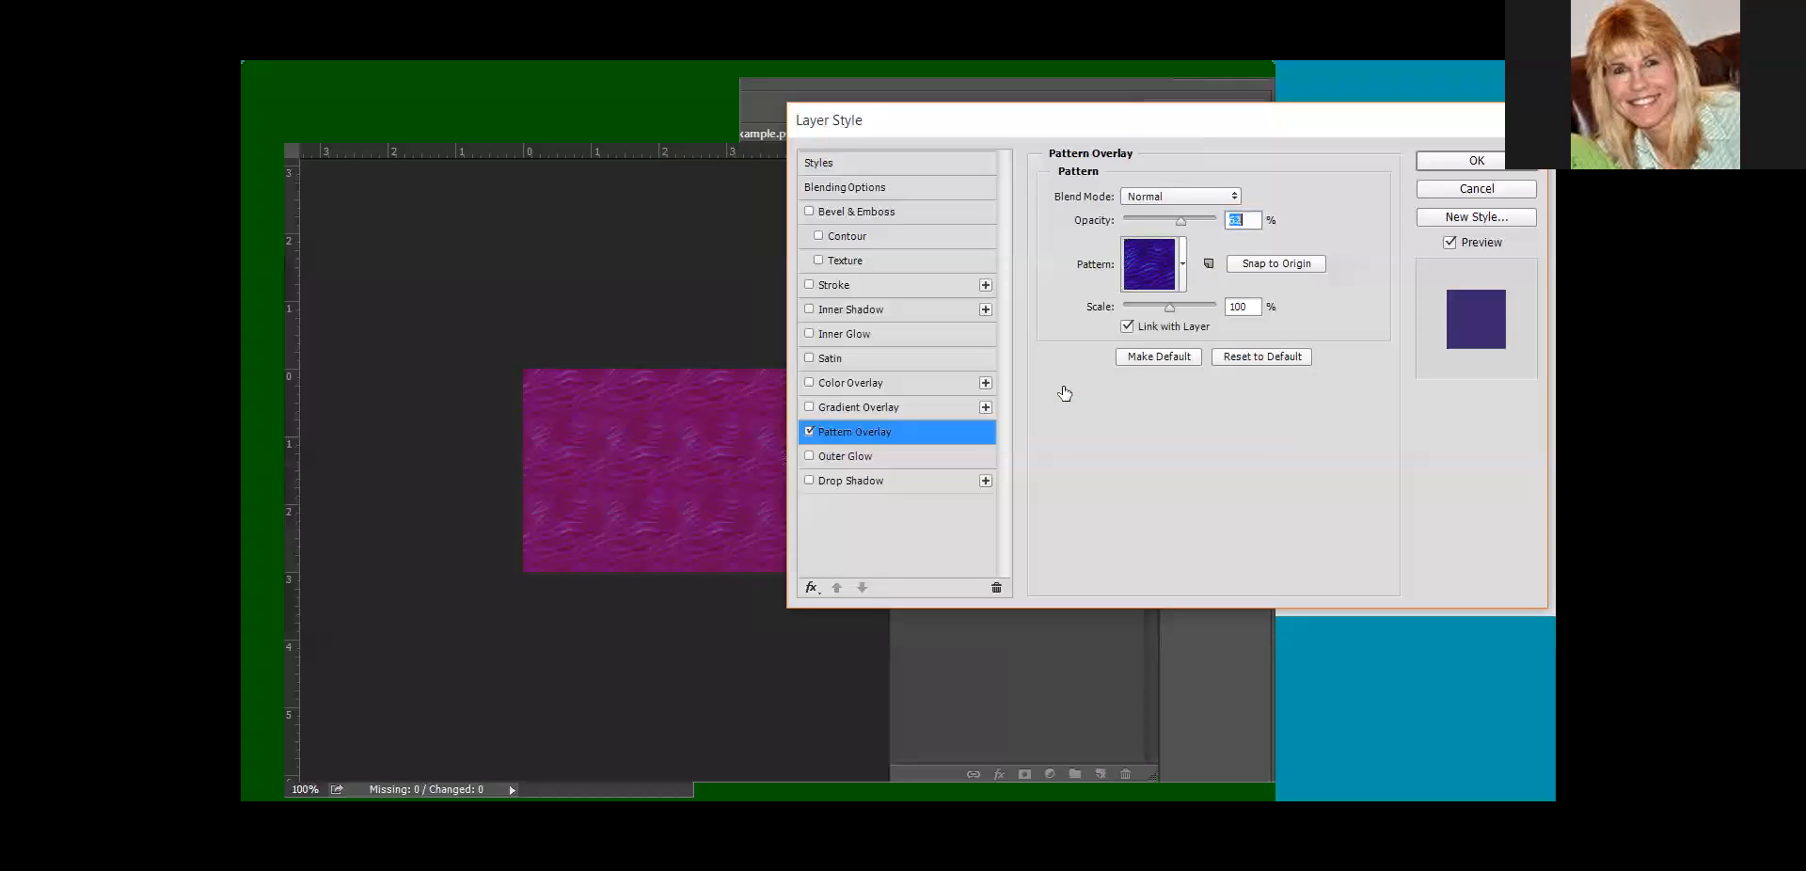
left_click(1183, 271)
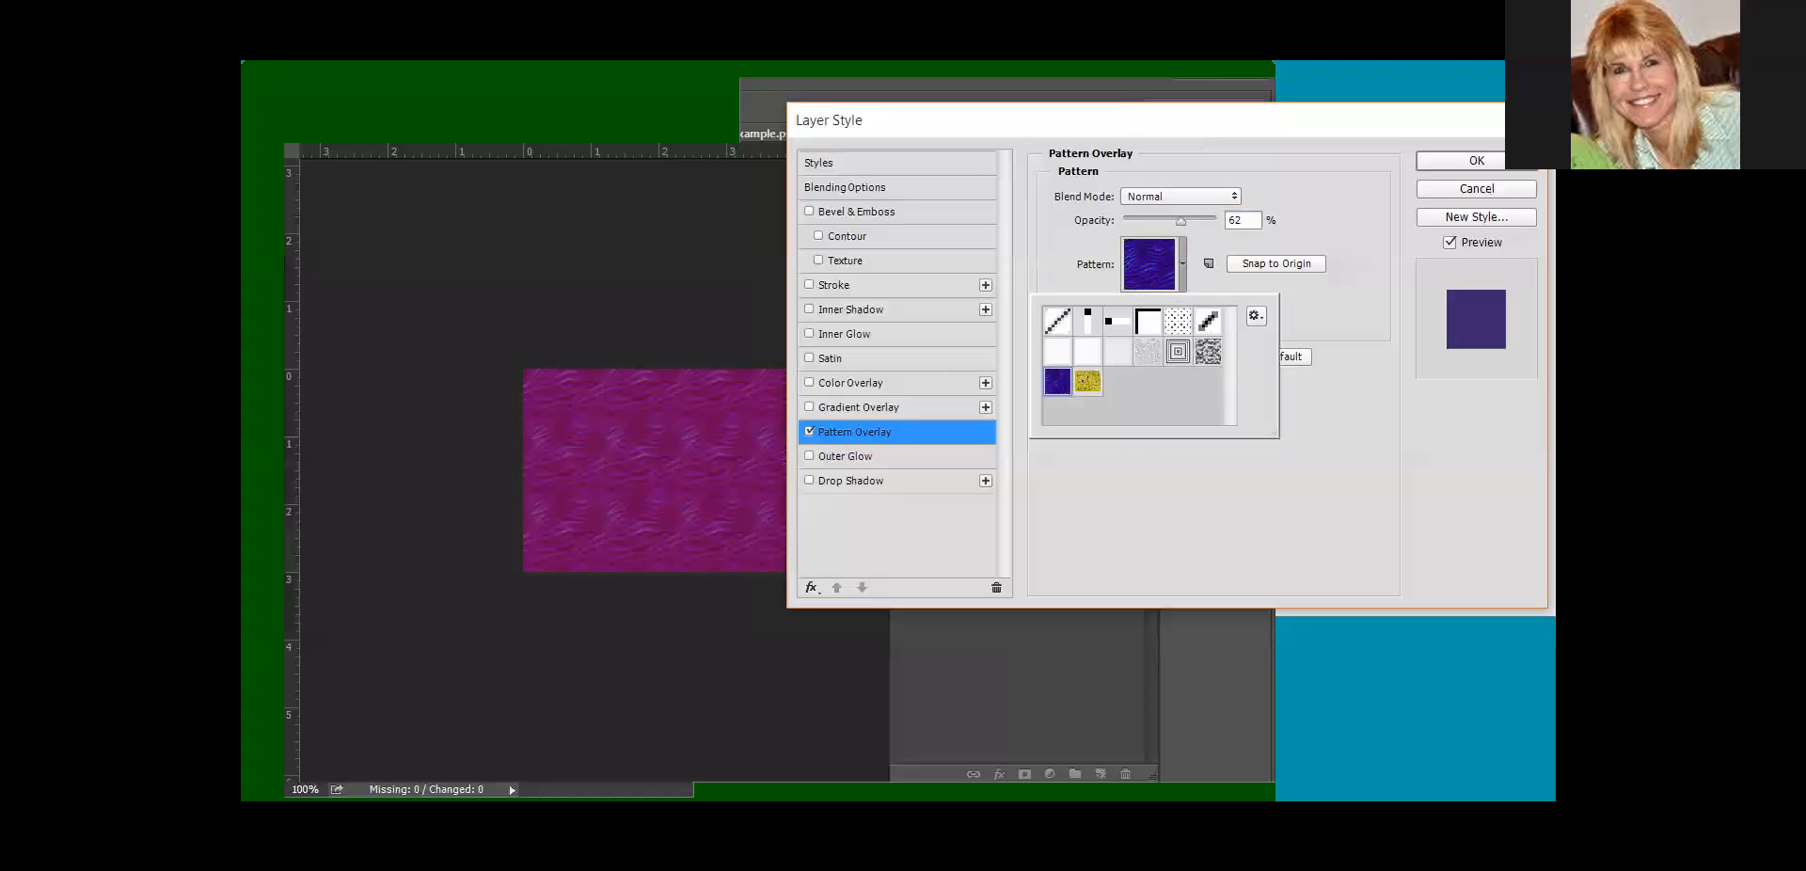
left_click(1256, 316)
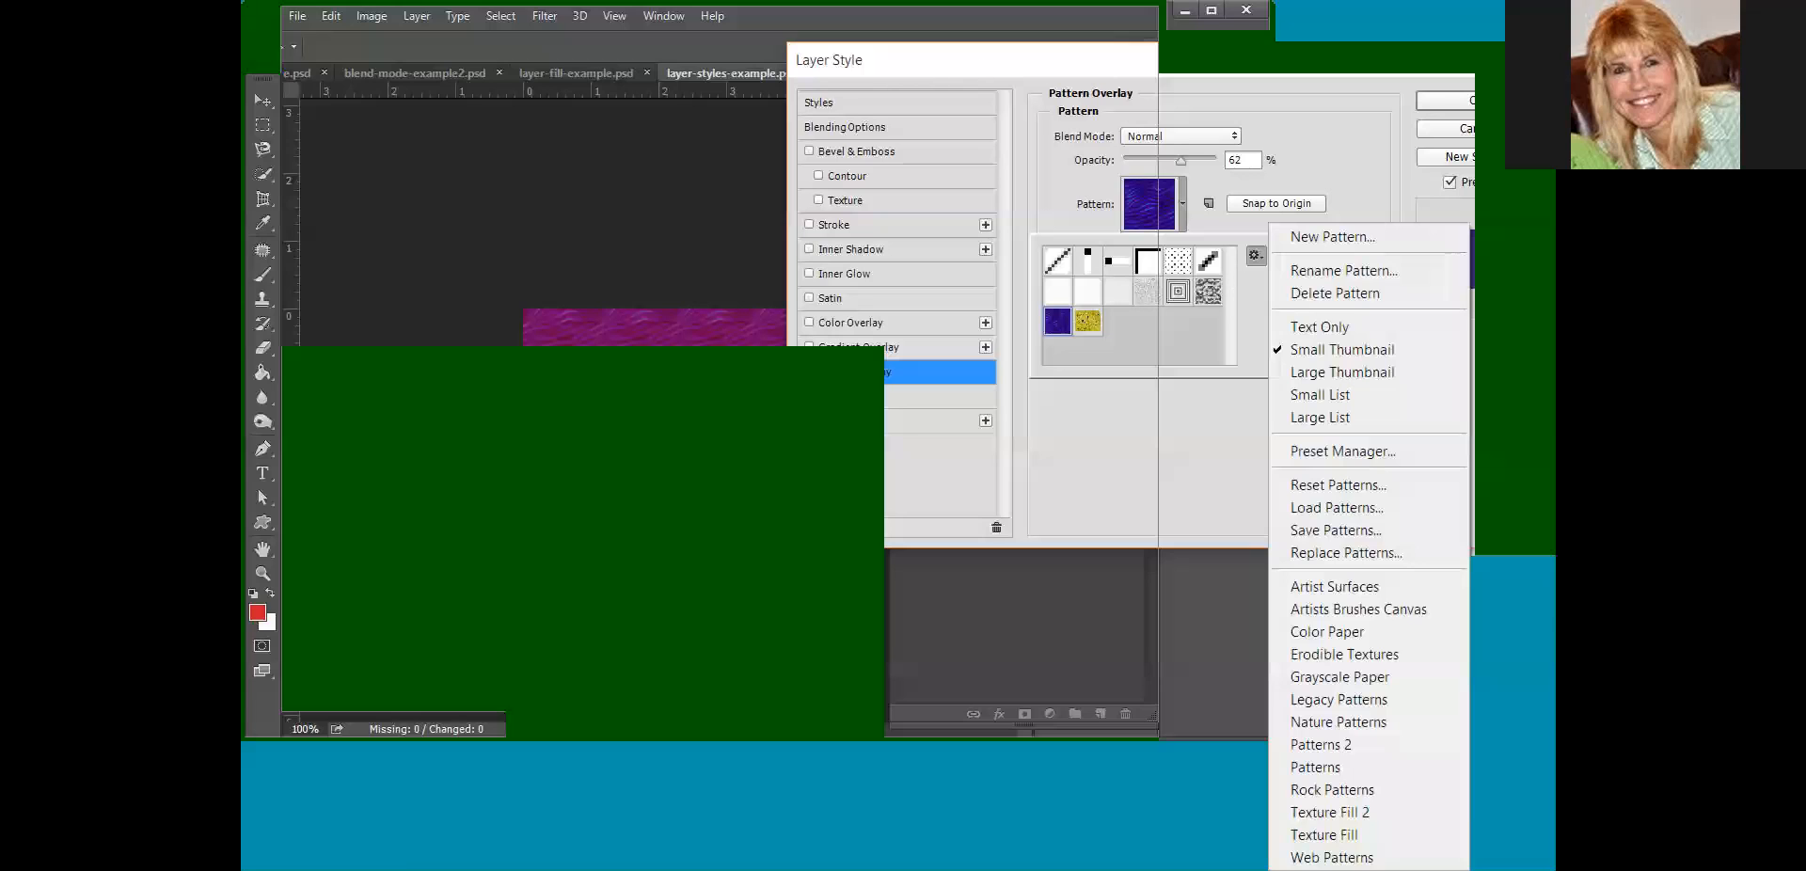
left_click(1110, 64)
left_click(1110, 65)
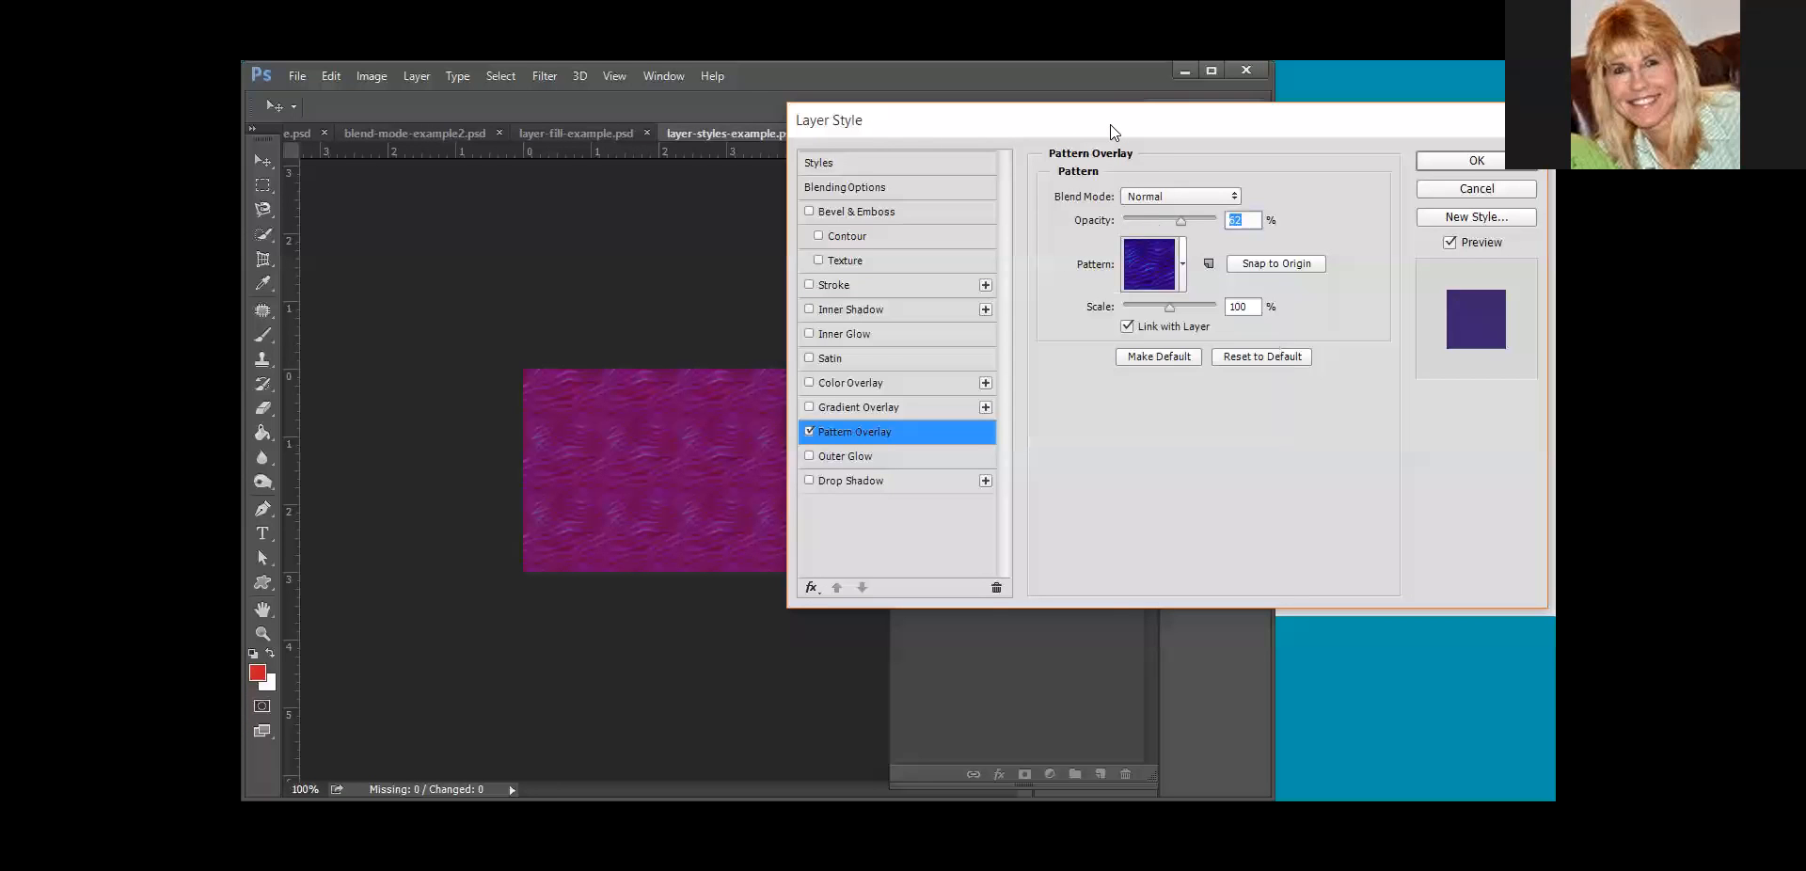
Step: Append the Nature Patterns set to the available overlay patterns
left_click_drag(1110, 124, 722, 90)
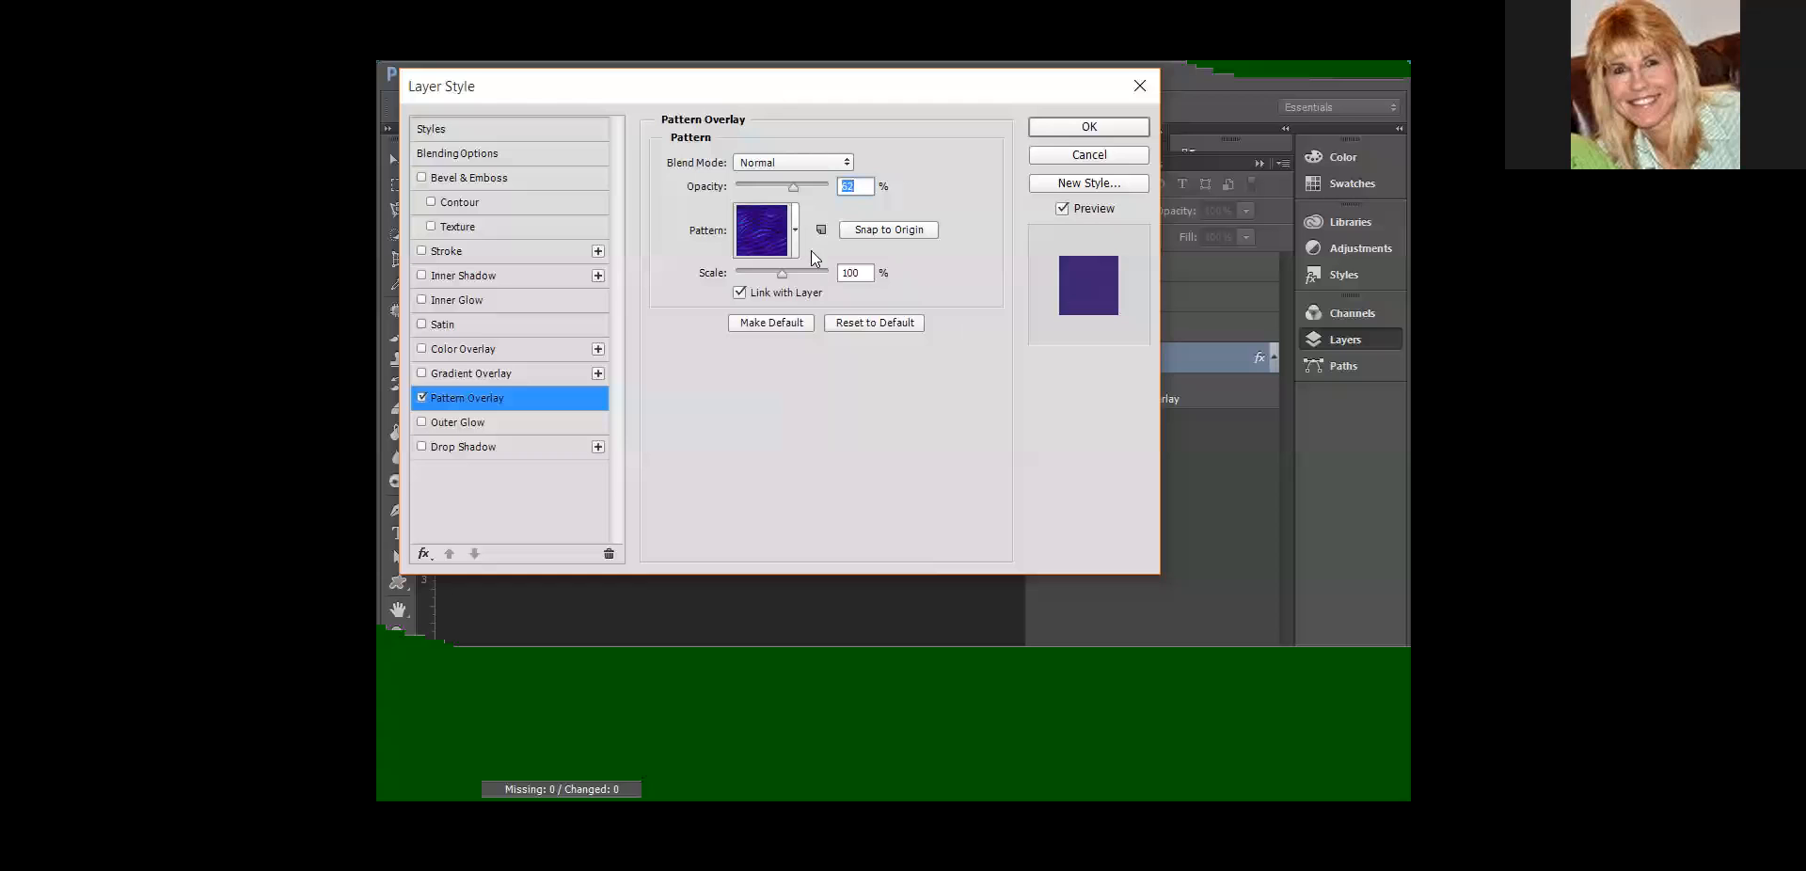
left_click(795, 229)
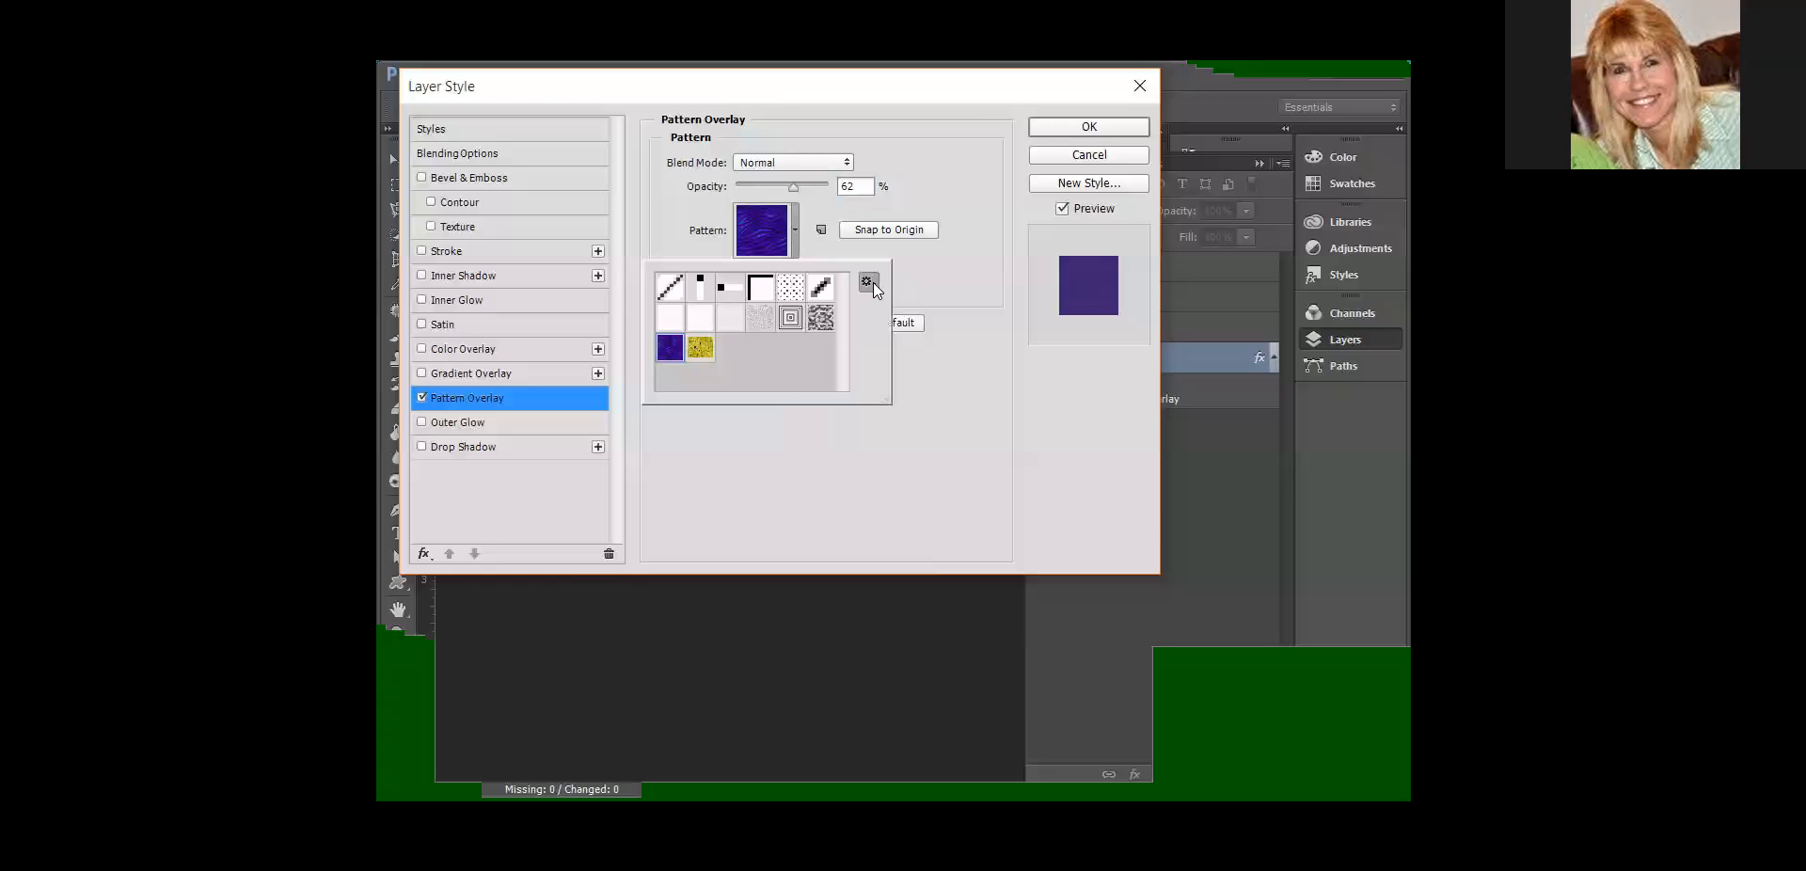
left_click(873, 282)
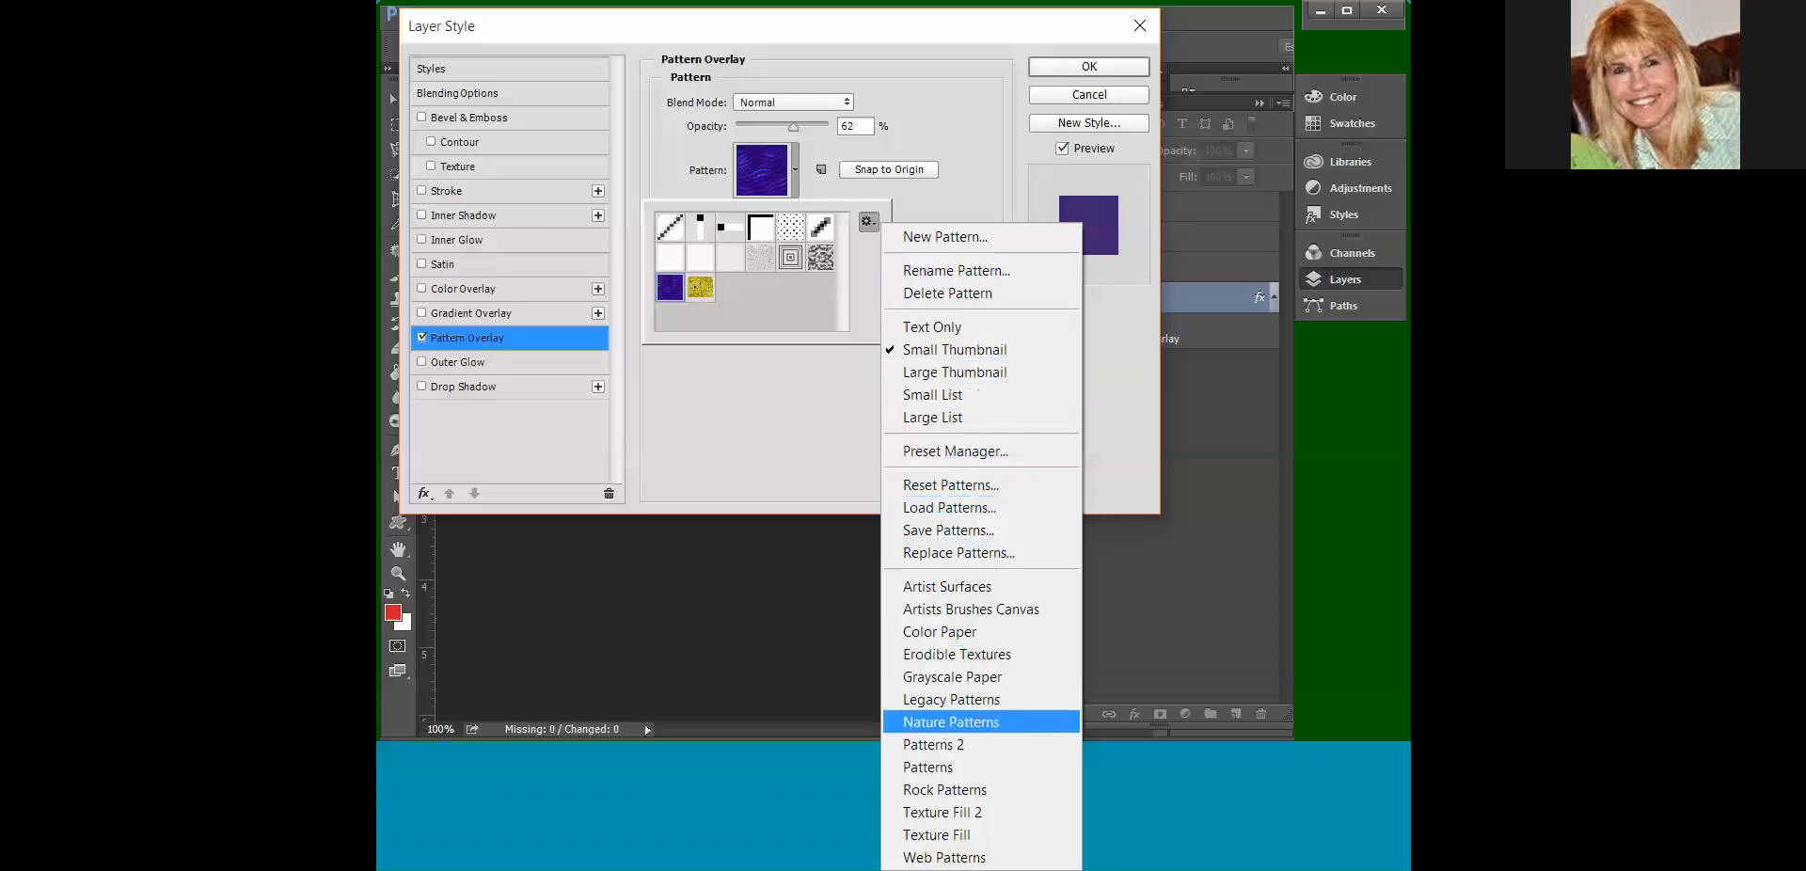
left_click(952, 722)
left_click(1031, 356)
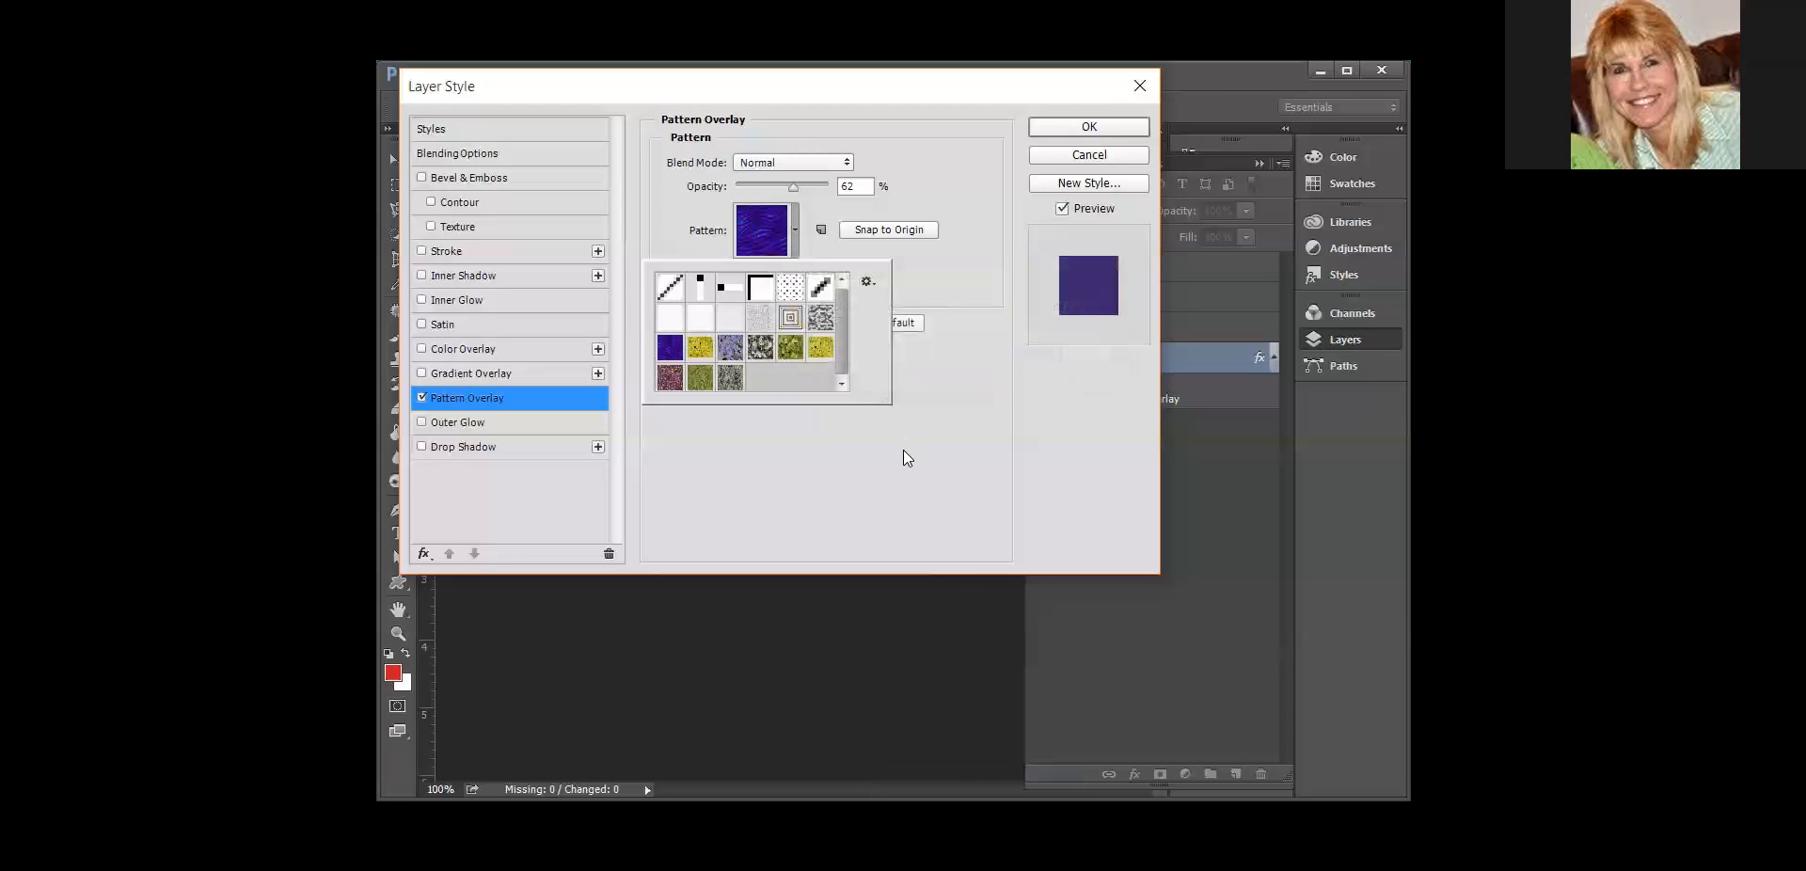
Step: Apply the purple flower pattern from the nature set to the pattern overlay
left_click(734, 349)
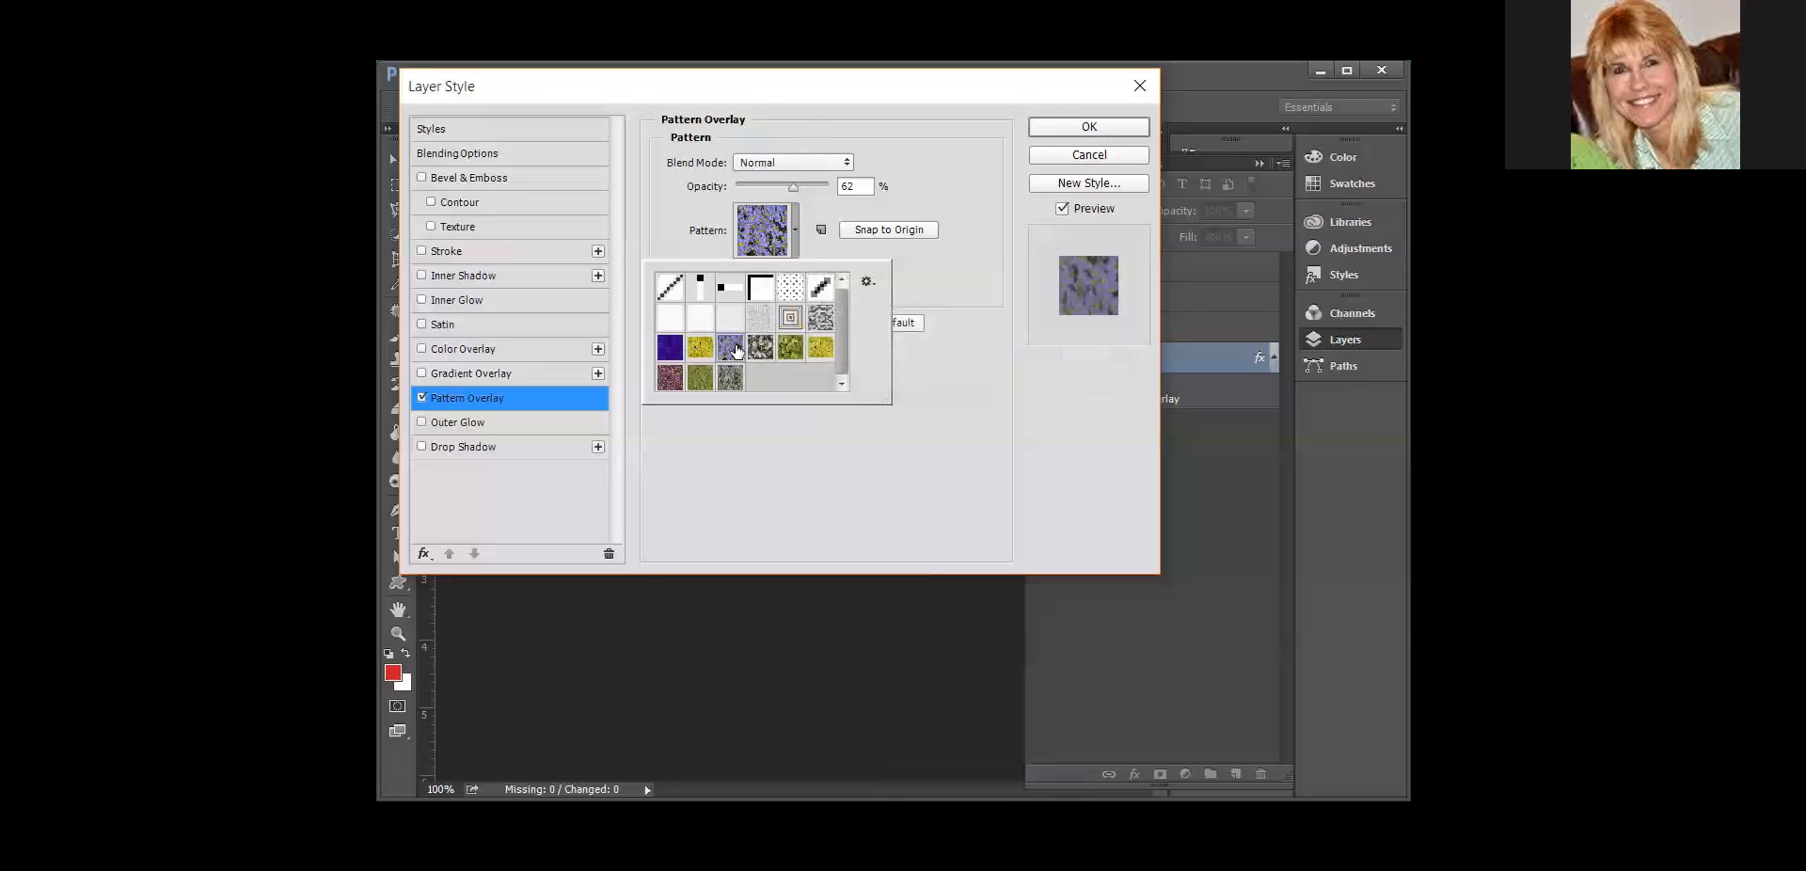
left_click(910, 104)
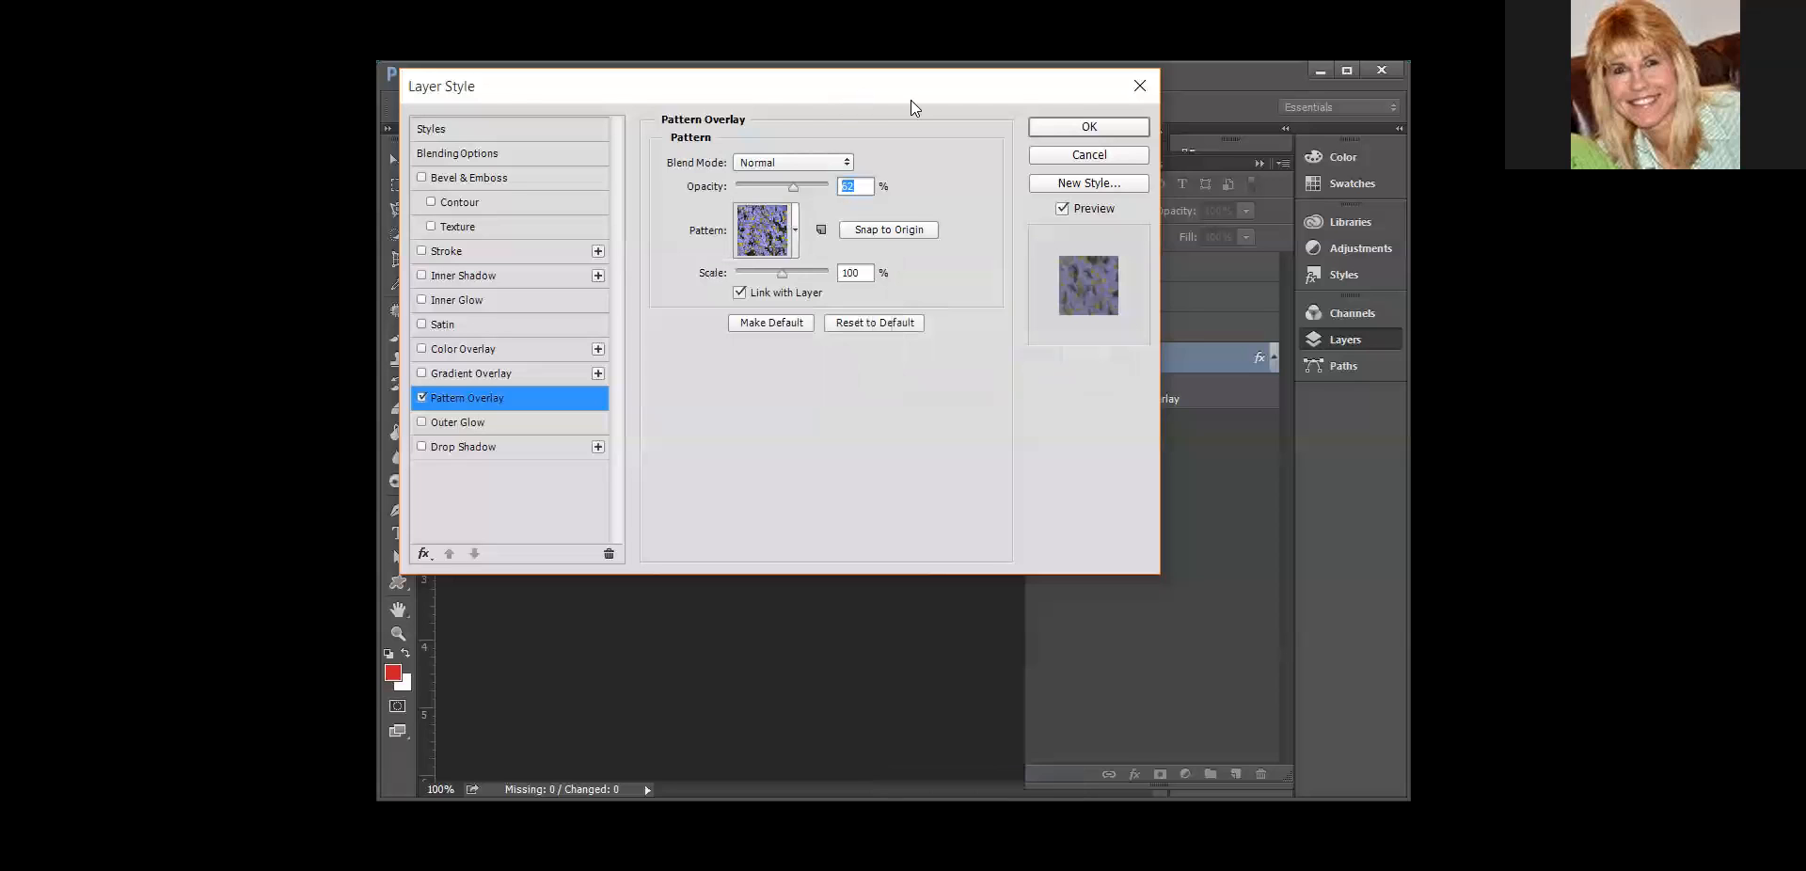
left_click_drag(911, 100, 1021, 119)
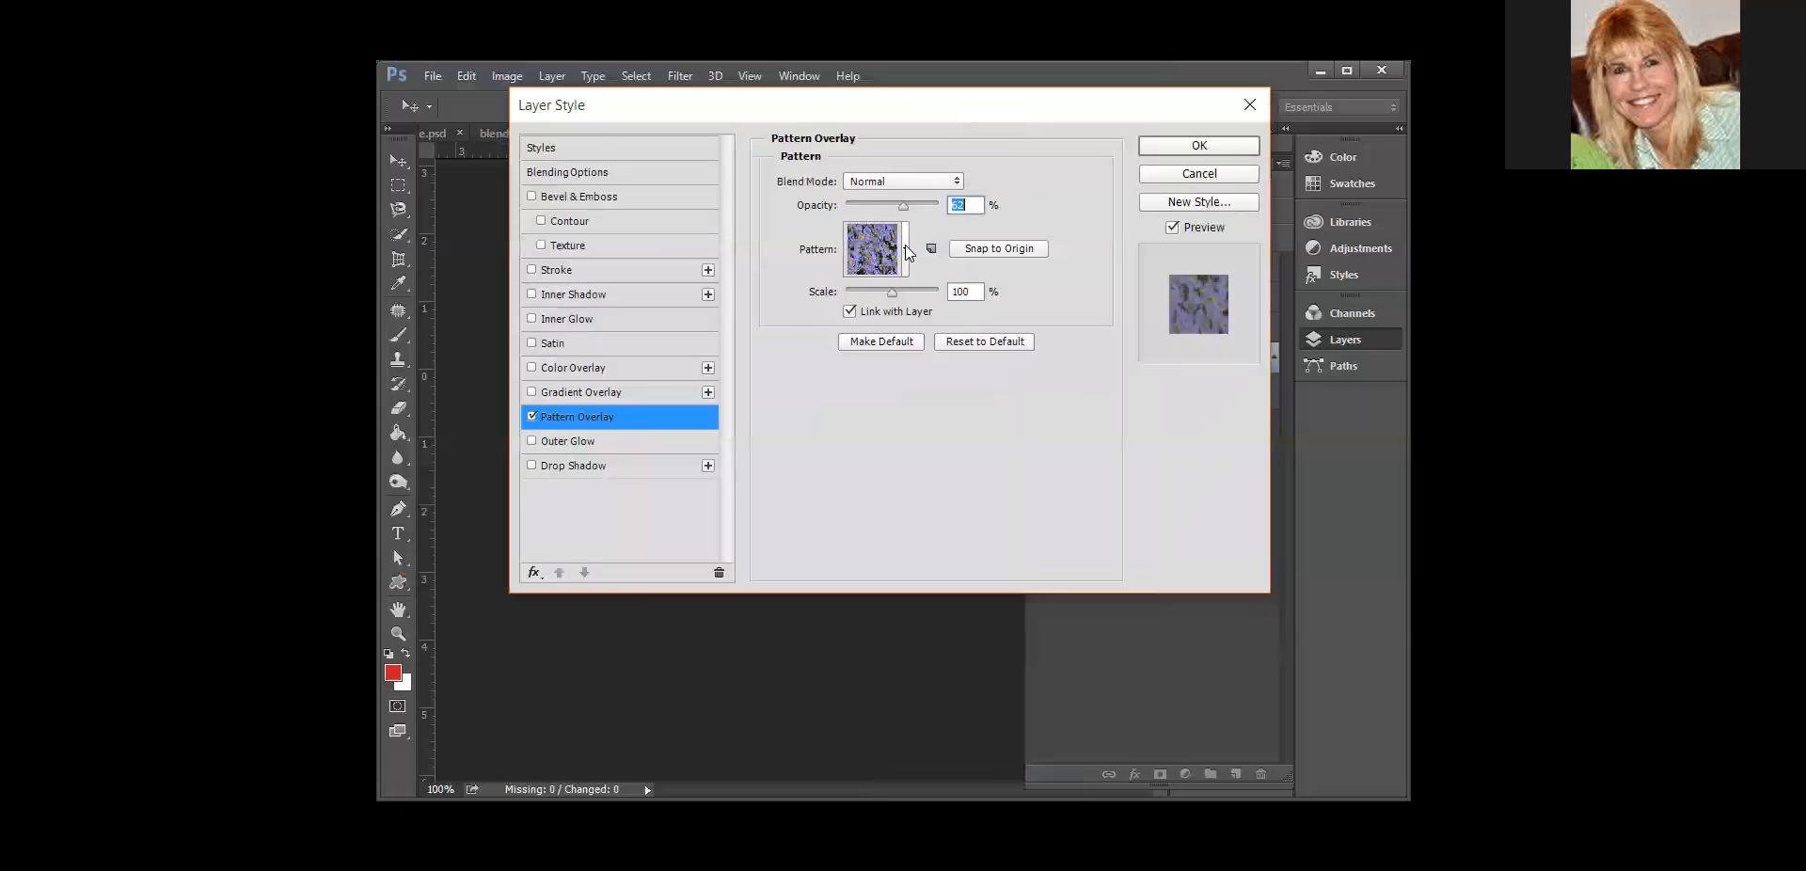
Step: Append the Artist Surfaces set to the available overlay patterns
left_click(905, 245)
left_click(979, 299)
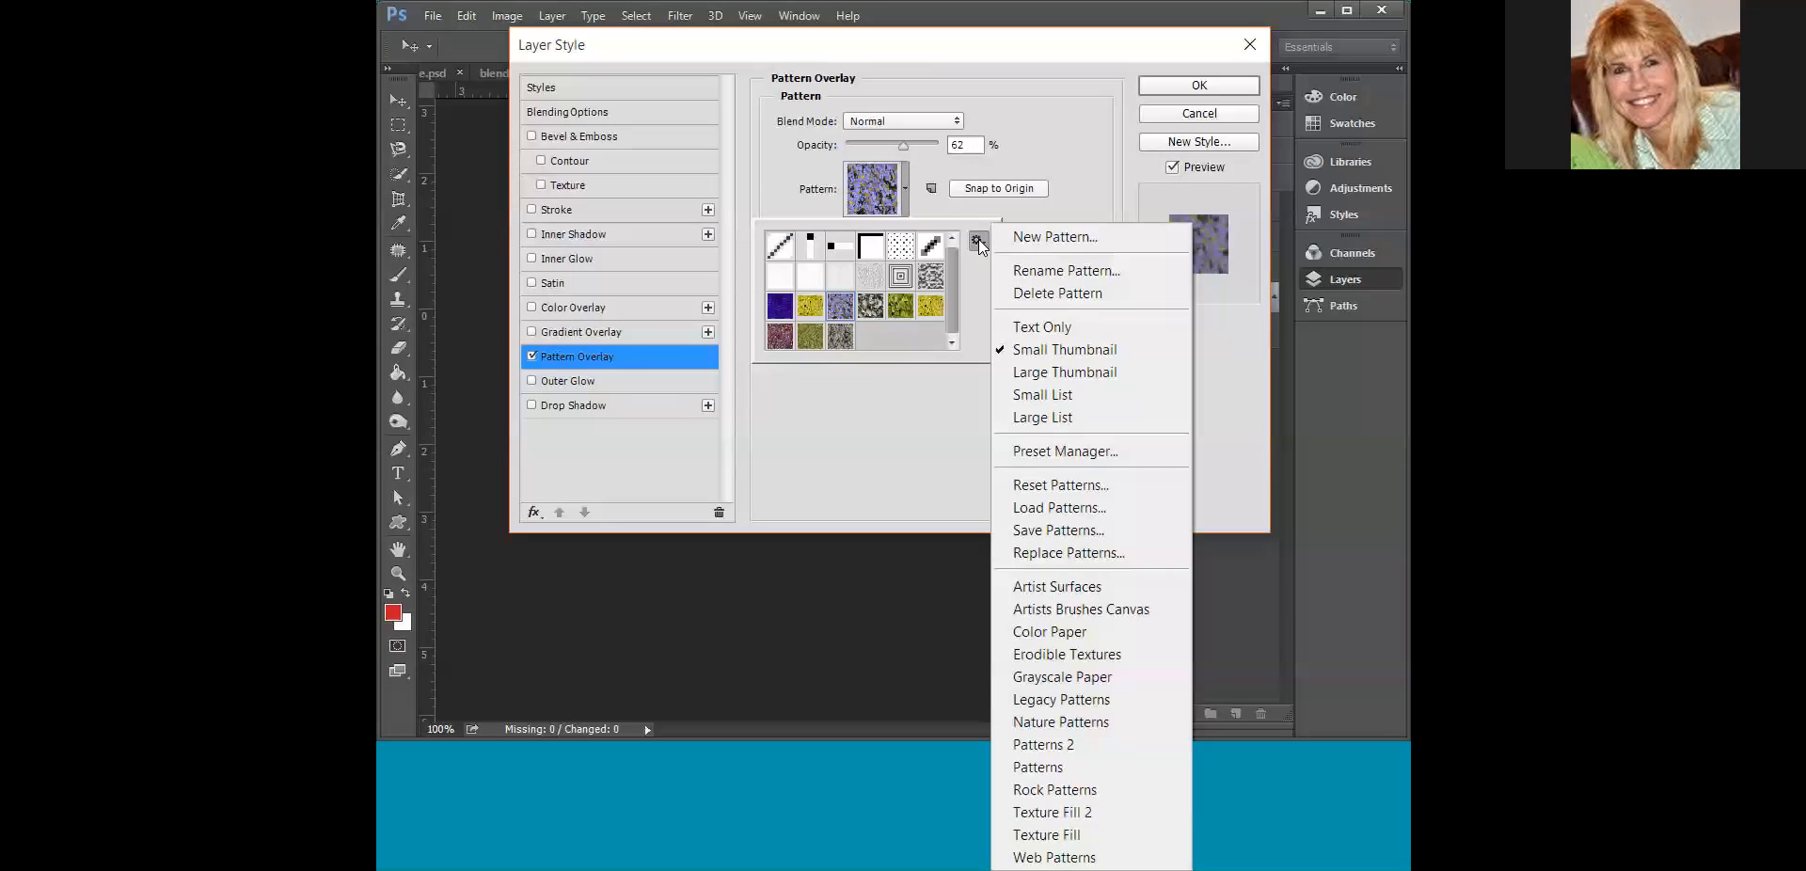
left_click(1082, 587)
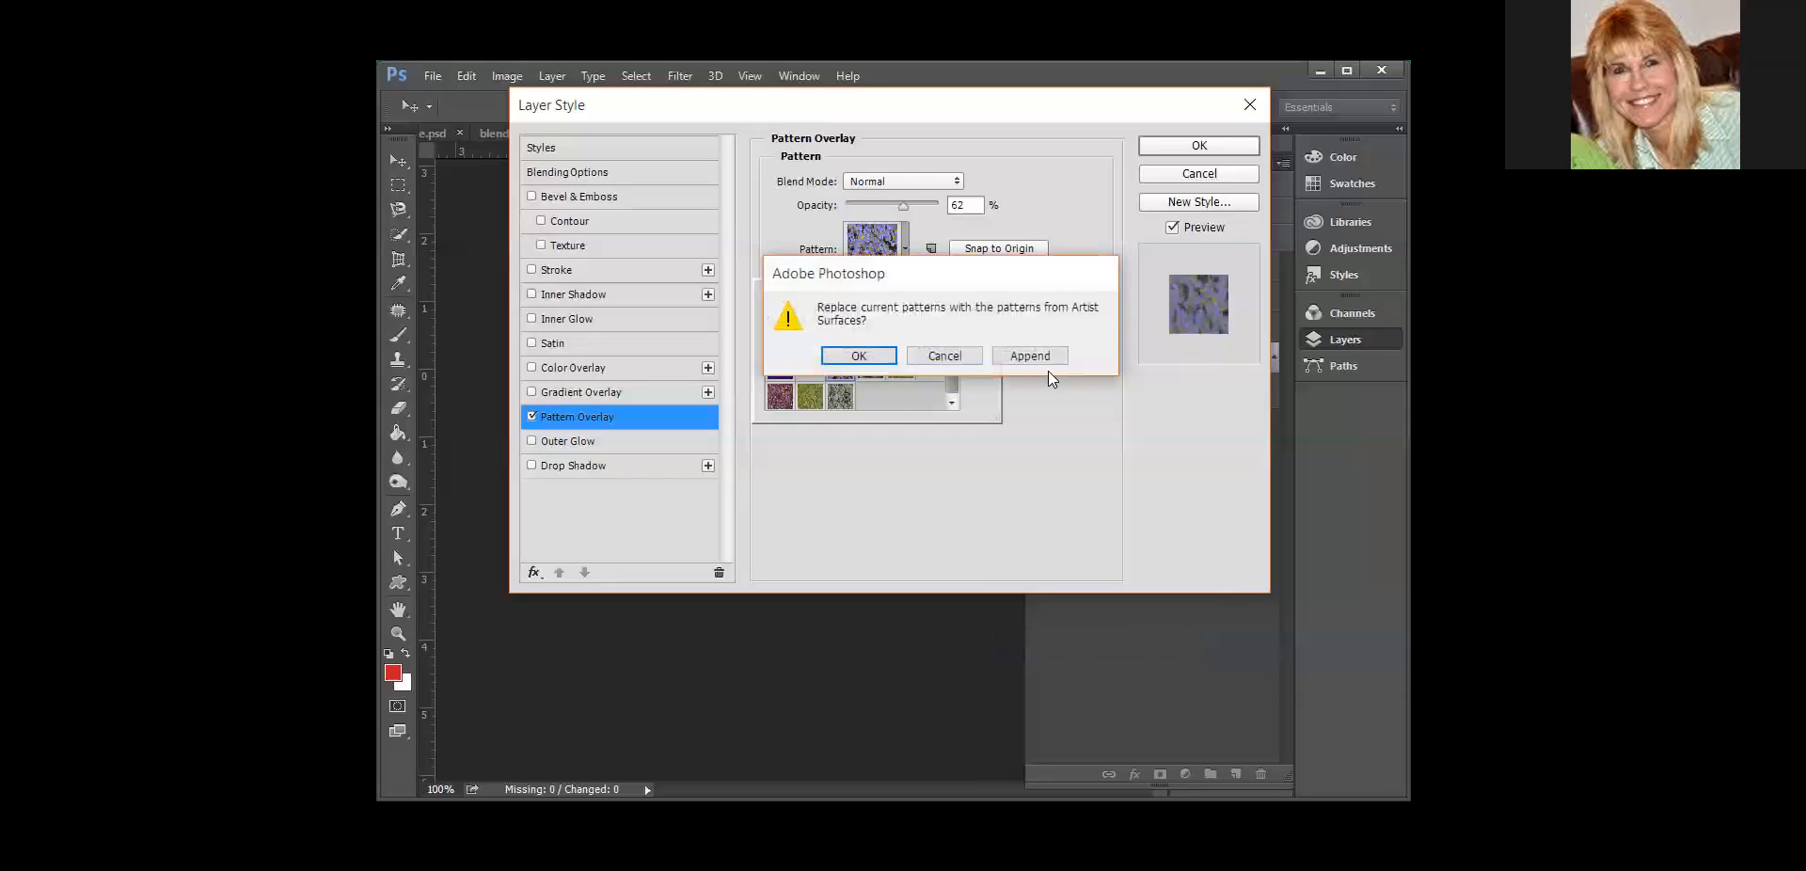
left_click(1041, 360)
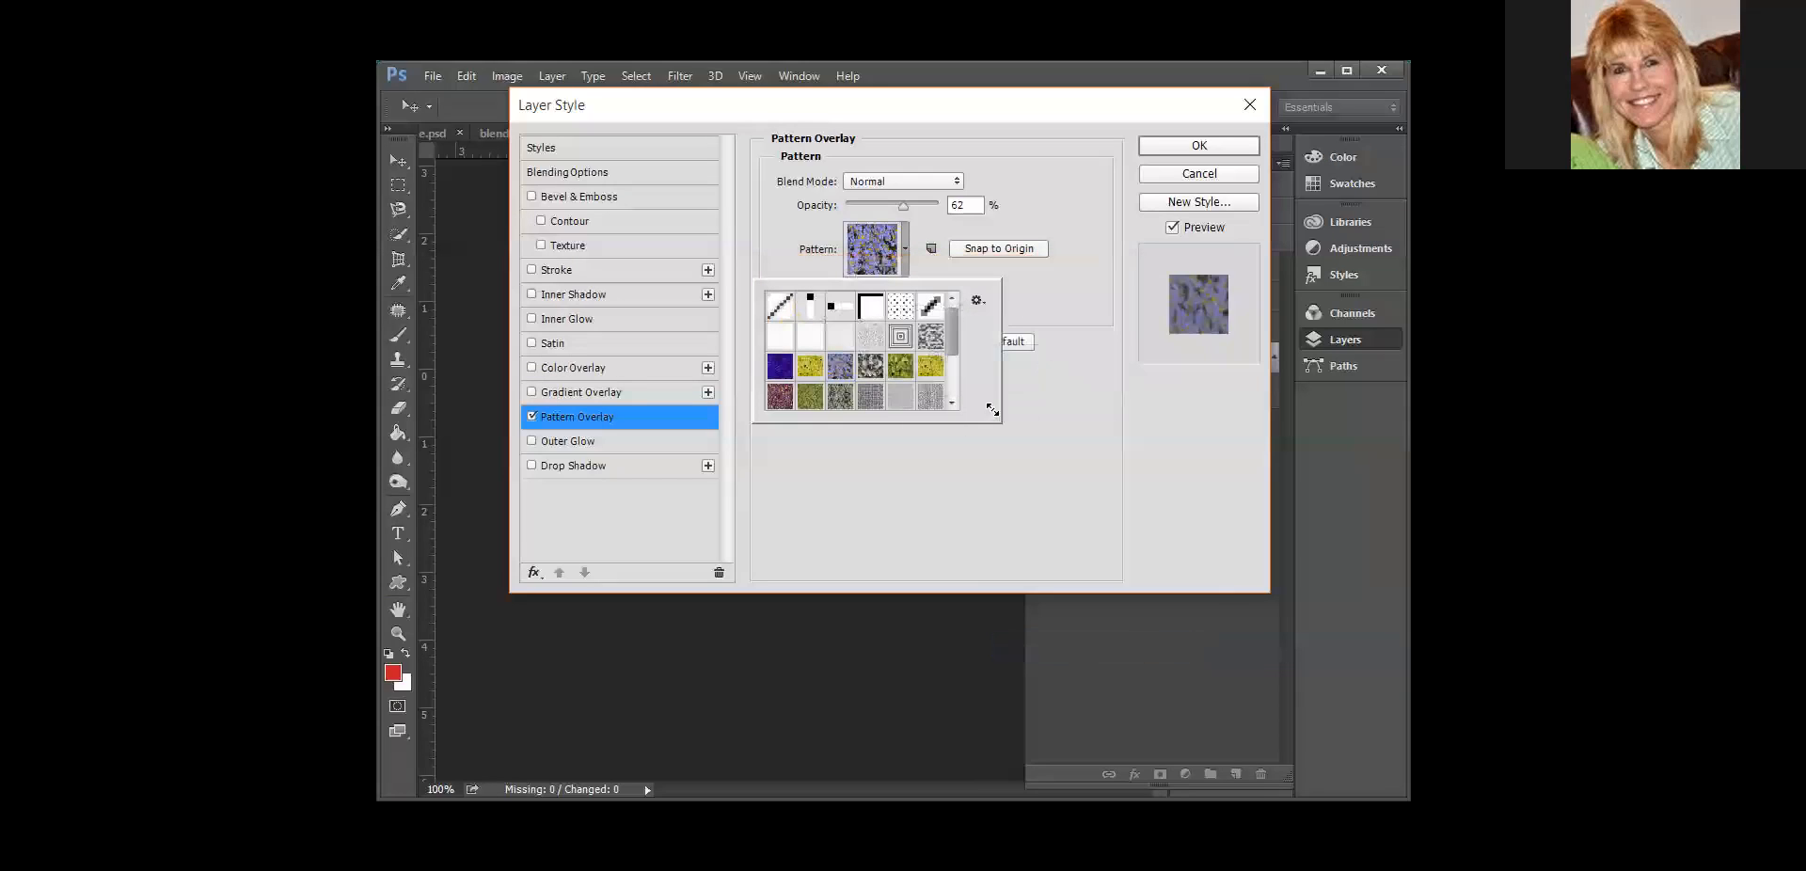
Step: Enlarge the pattern picker and apply the light grey streaked pattern in its last row to the pattern overlay
left_click_drag(995, 418, 1018, 536)
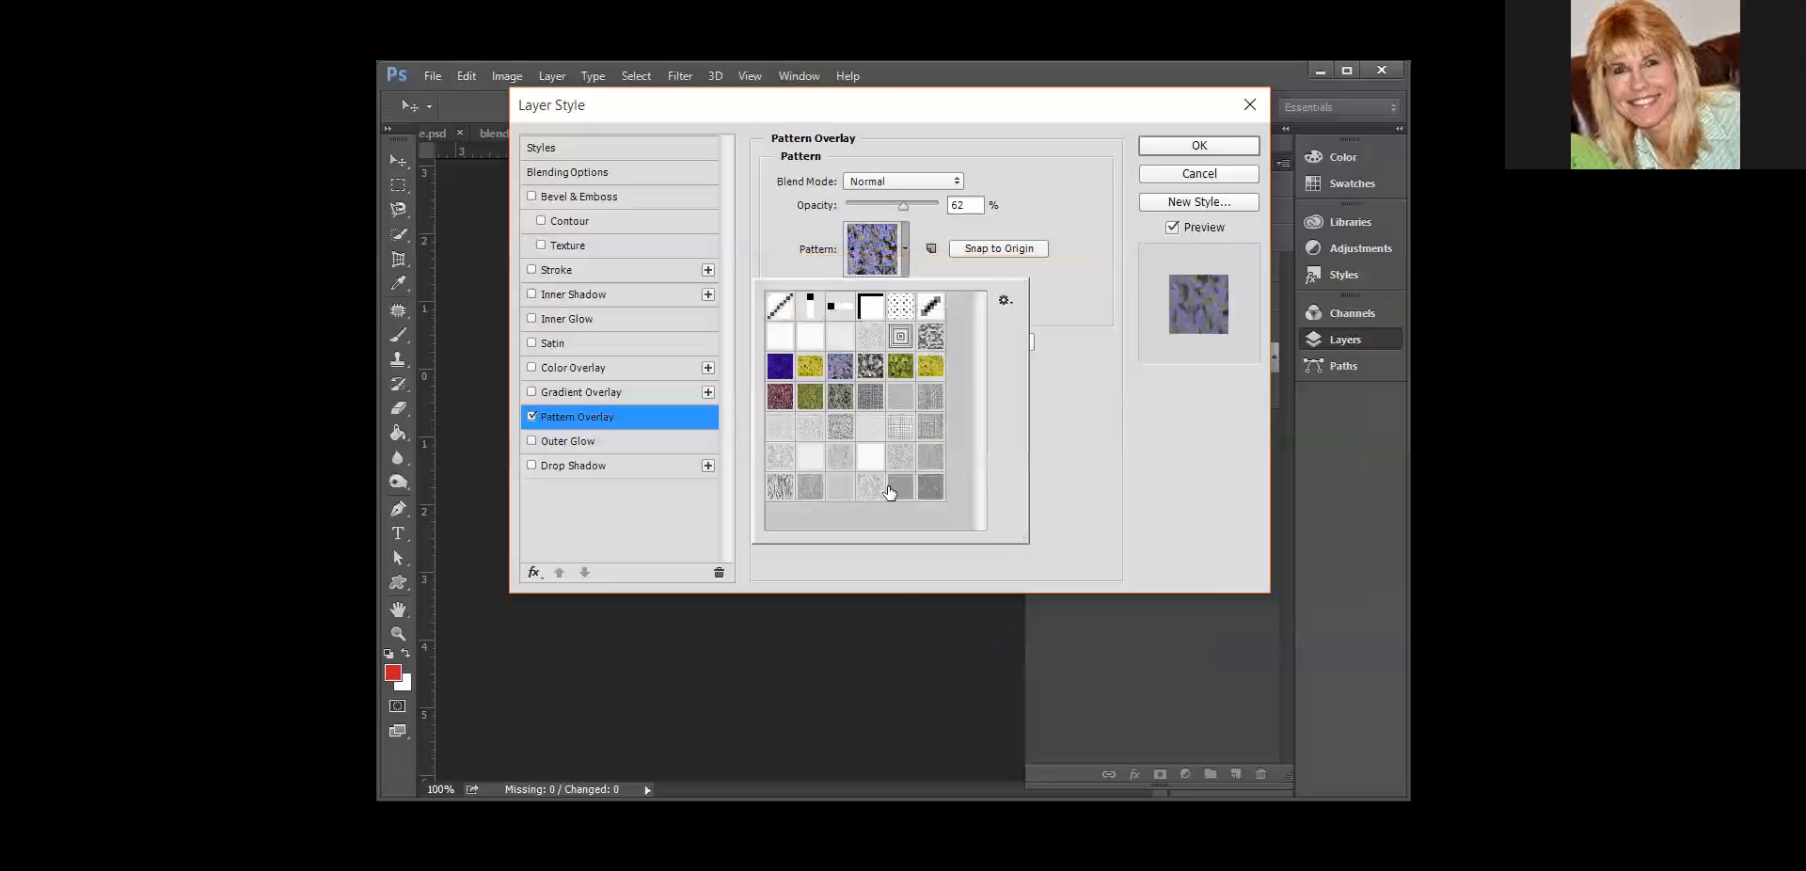
left_click(870, 486)
left_click(974, 111)
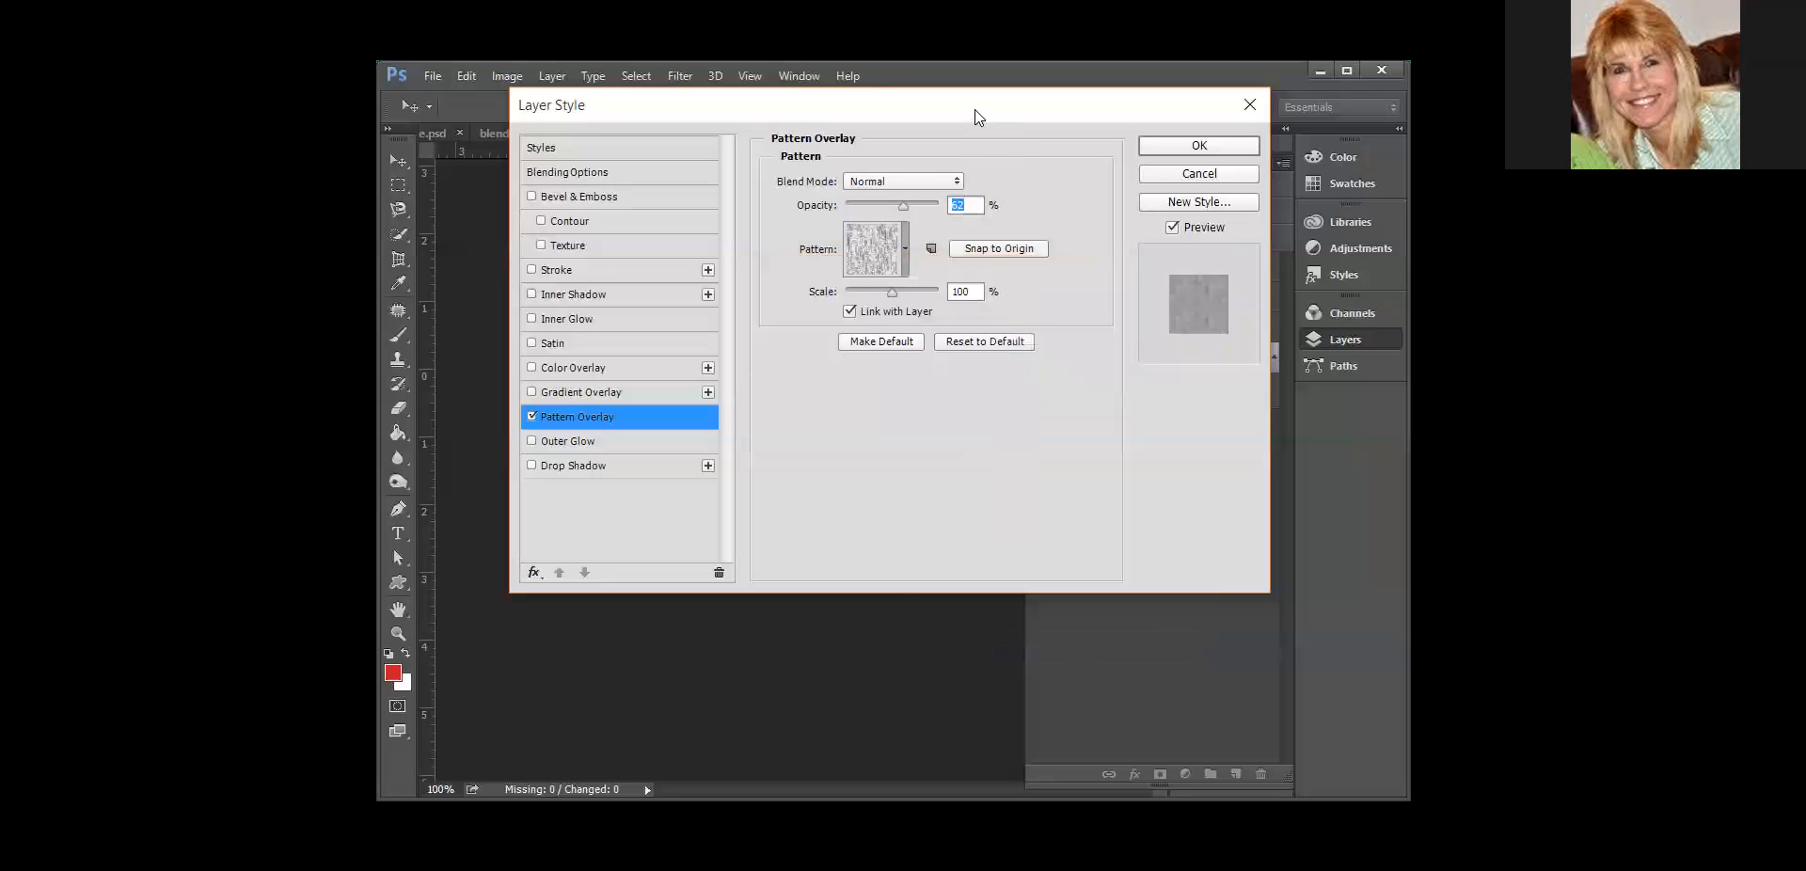
Step: Move the layer style dialog off the canvas, then set the pattern overlay's scale to 128% and opacity to 34%
left_click_drag(974, 109, 1241, 105)
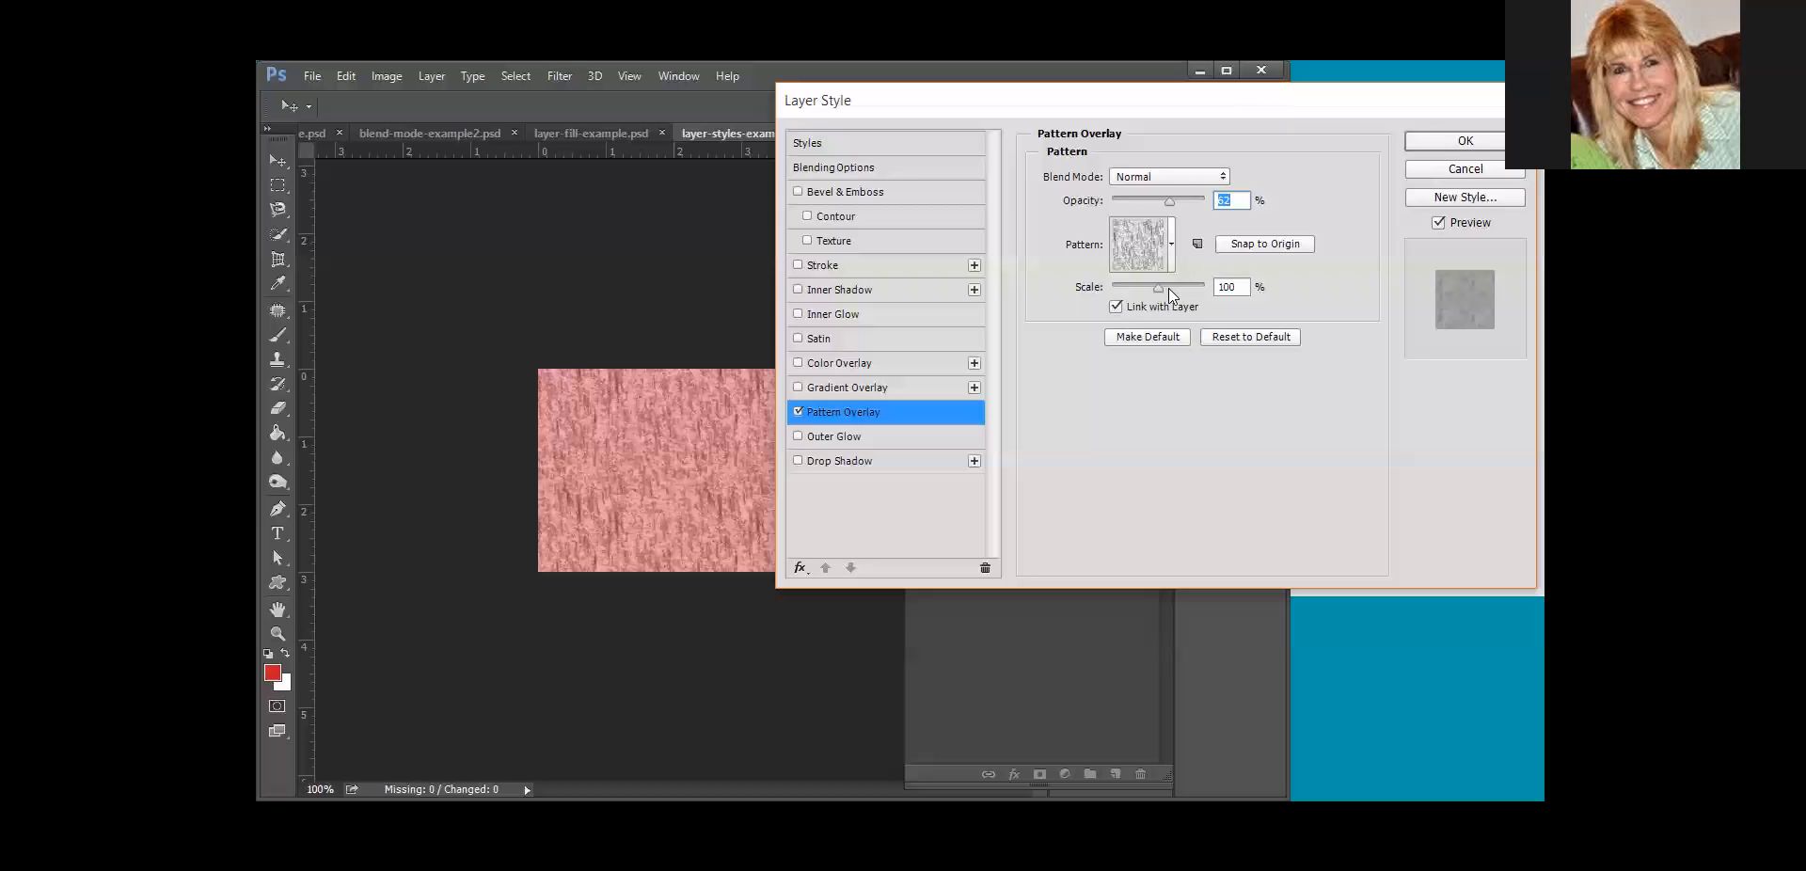
mouse_move(1165, 290)
left_mouse_down()
mouse_move(1136, 290)
mouse_move(1159, 289)
left_mouse_up()
left_click_drag(1169, 205, 1139, 204)
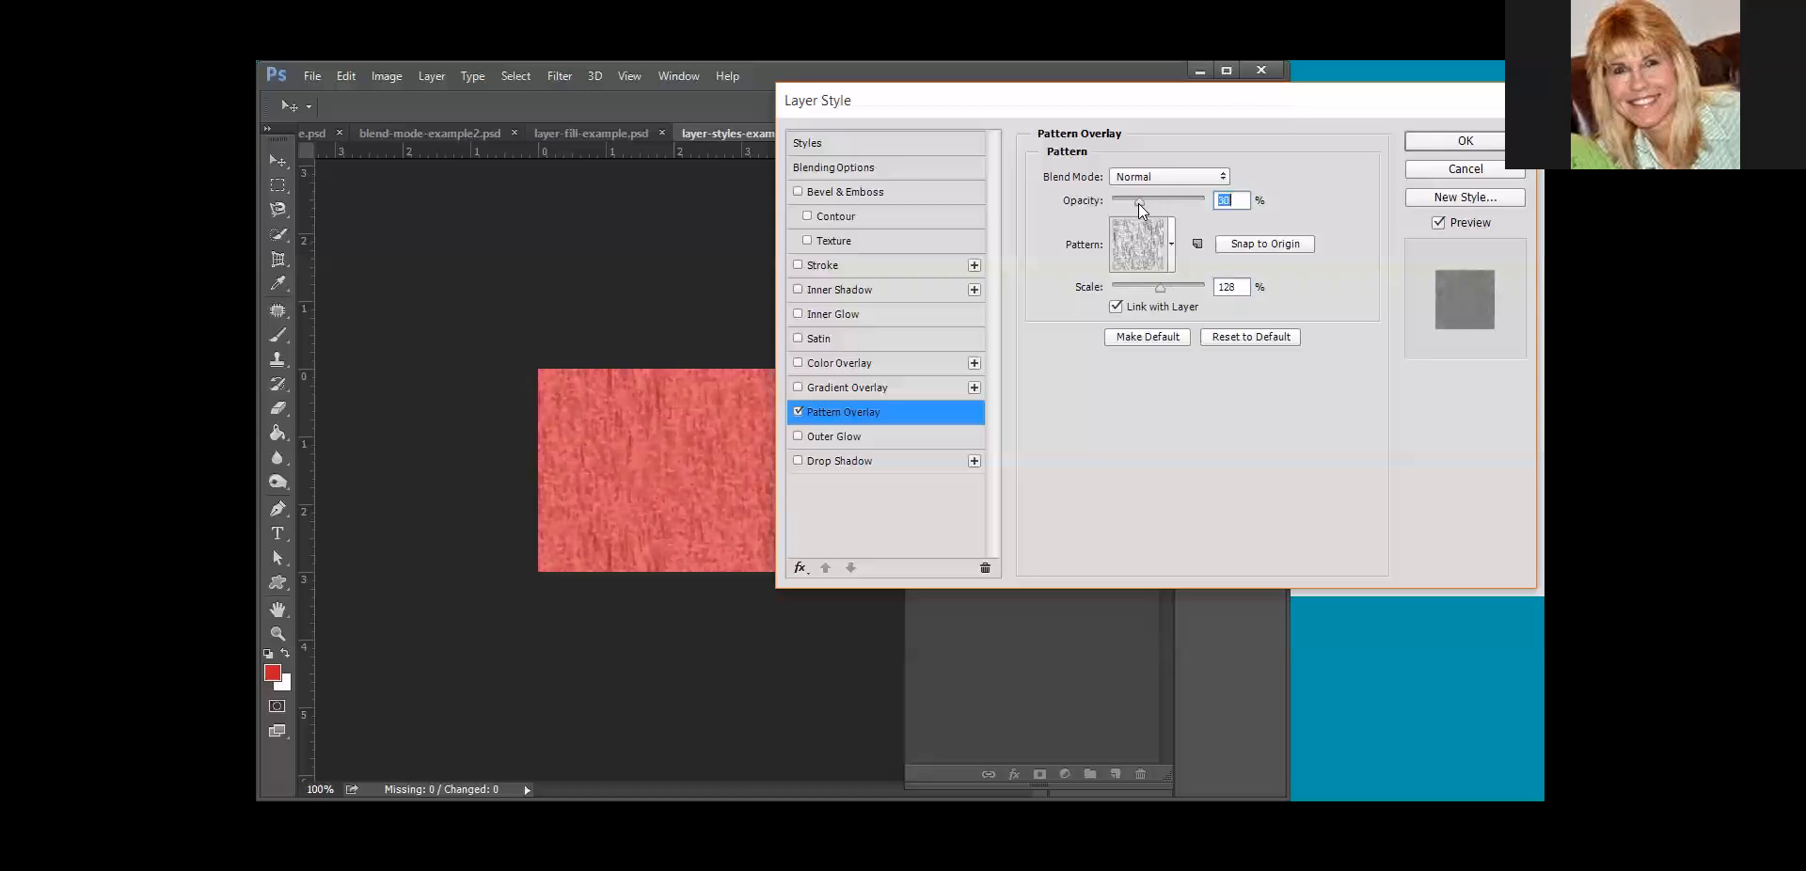
Step: Try the colourful leaf patterns, settle on the grey-green leaf pattern for the overlay, and apply the background's layer style
left_click(1167, 249)
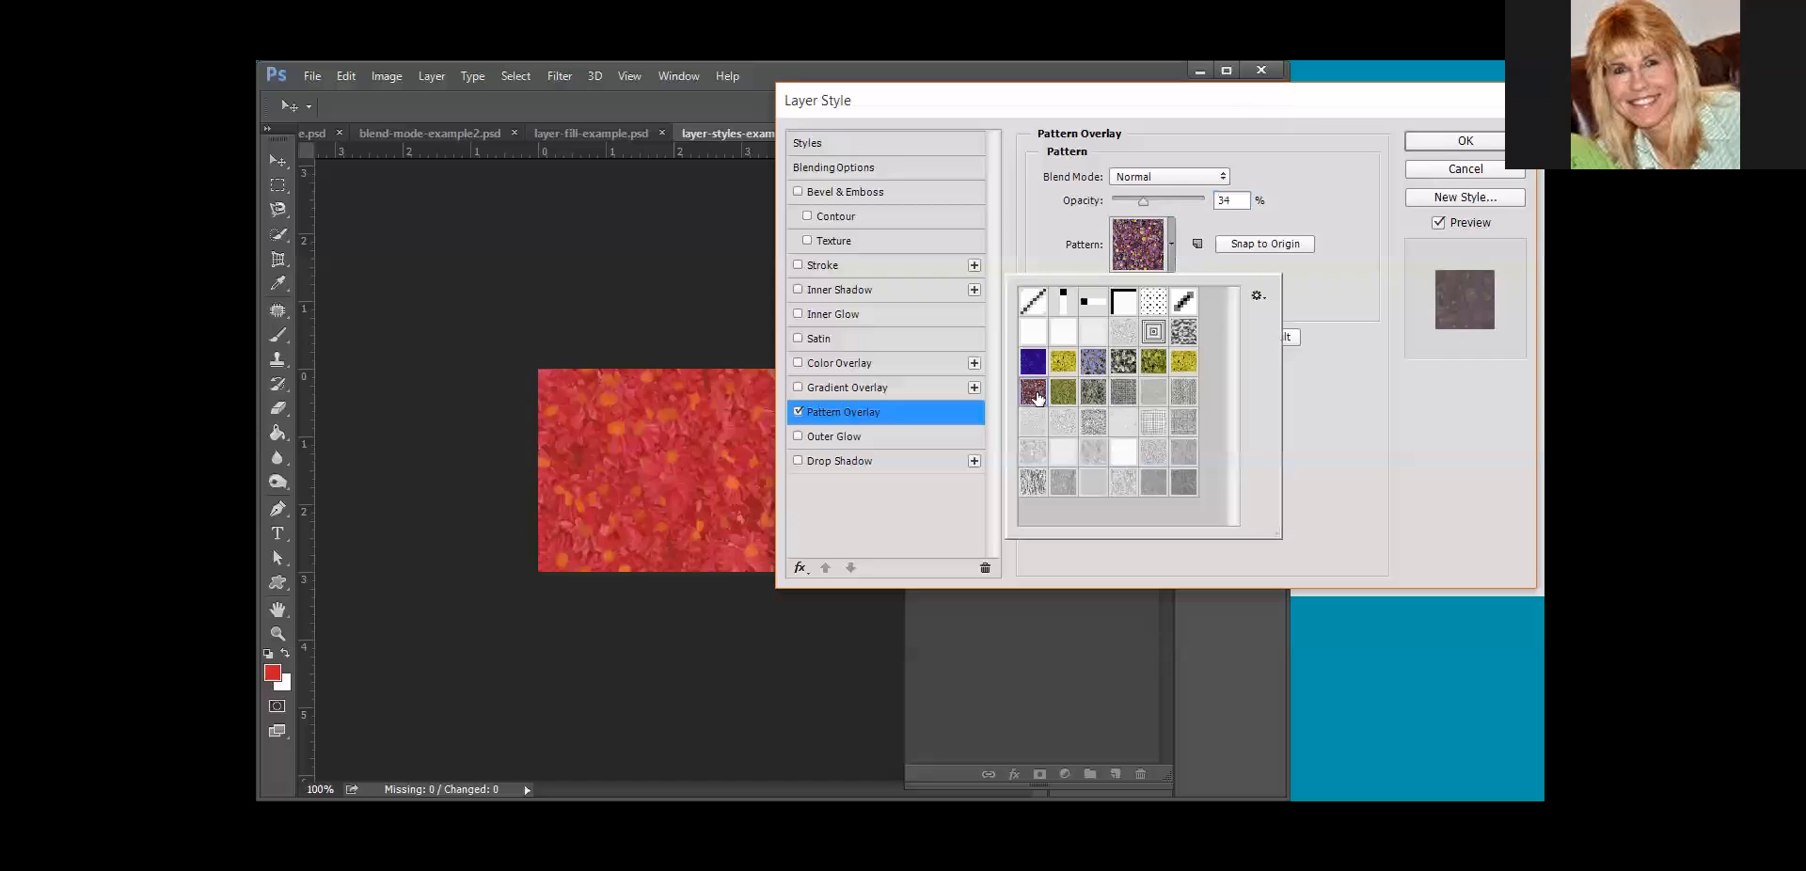
left_click(1063, 391)
left_click(1104, 396)
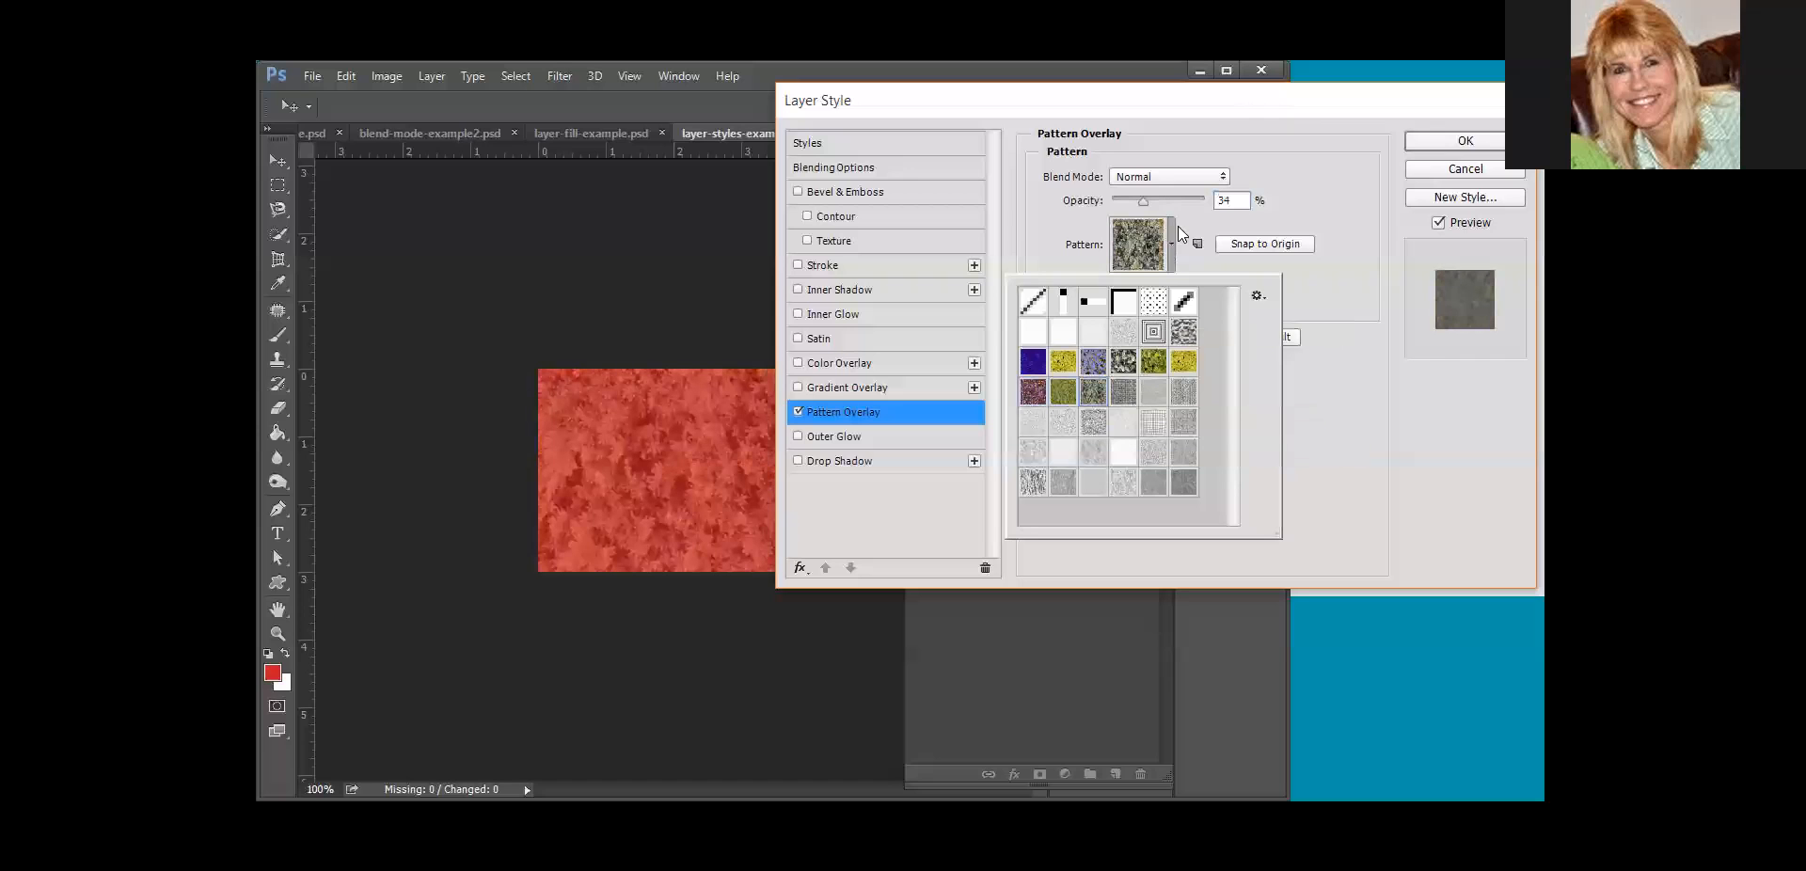
left_click(1214, 217)
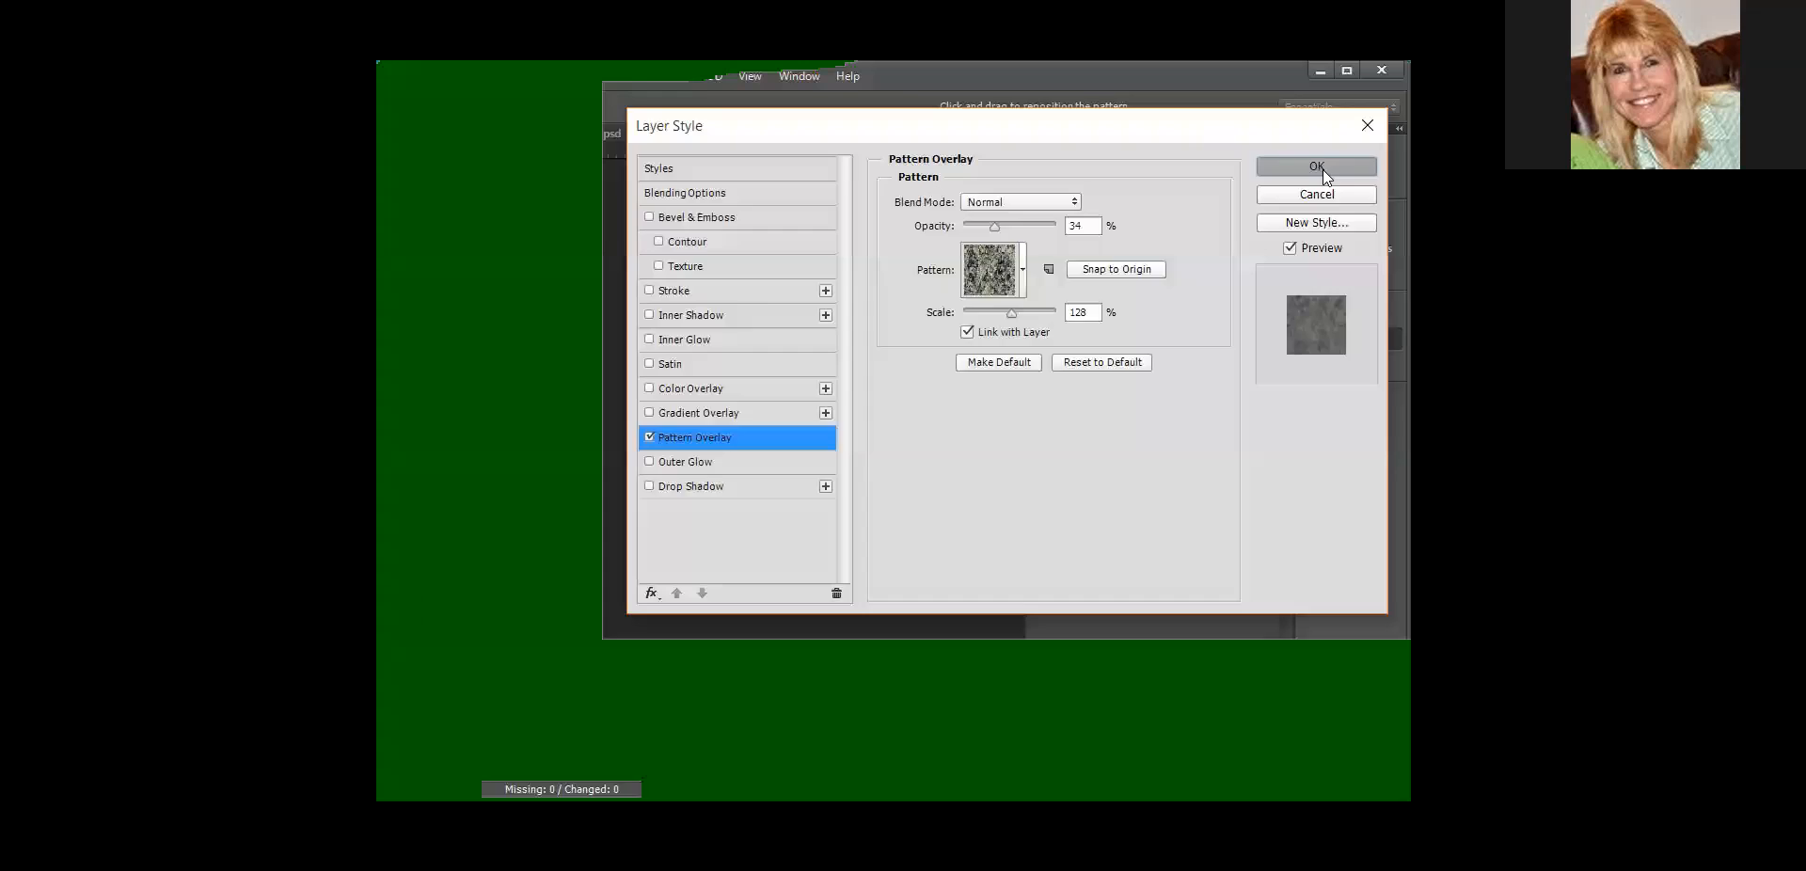
left_click(1319, 164)
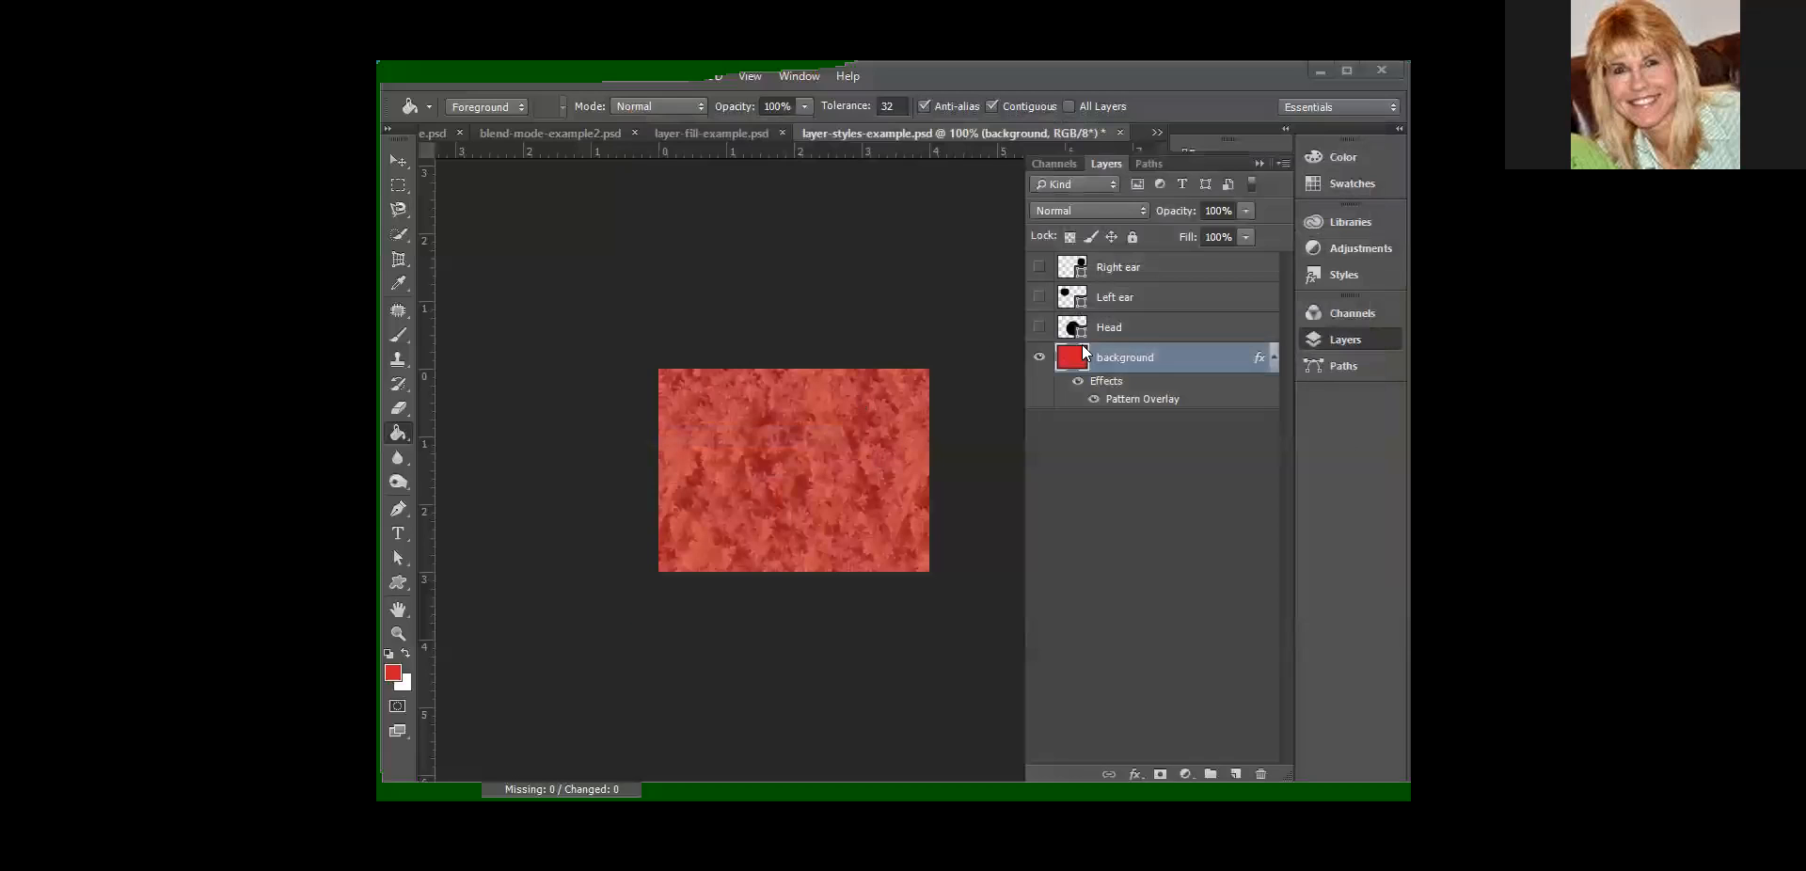
Step: Make the Head layer visible and add a drop shadow to it
left_click(1035, 328)
left_click(1128, 329)
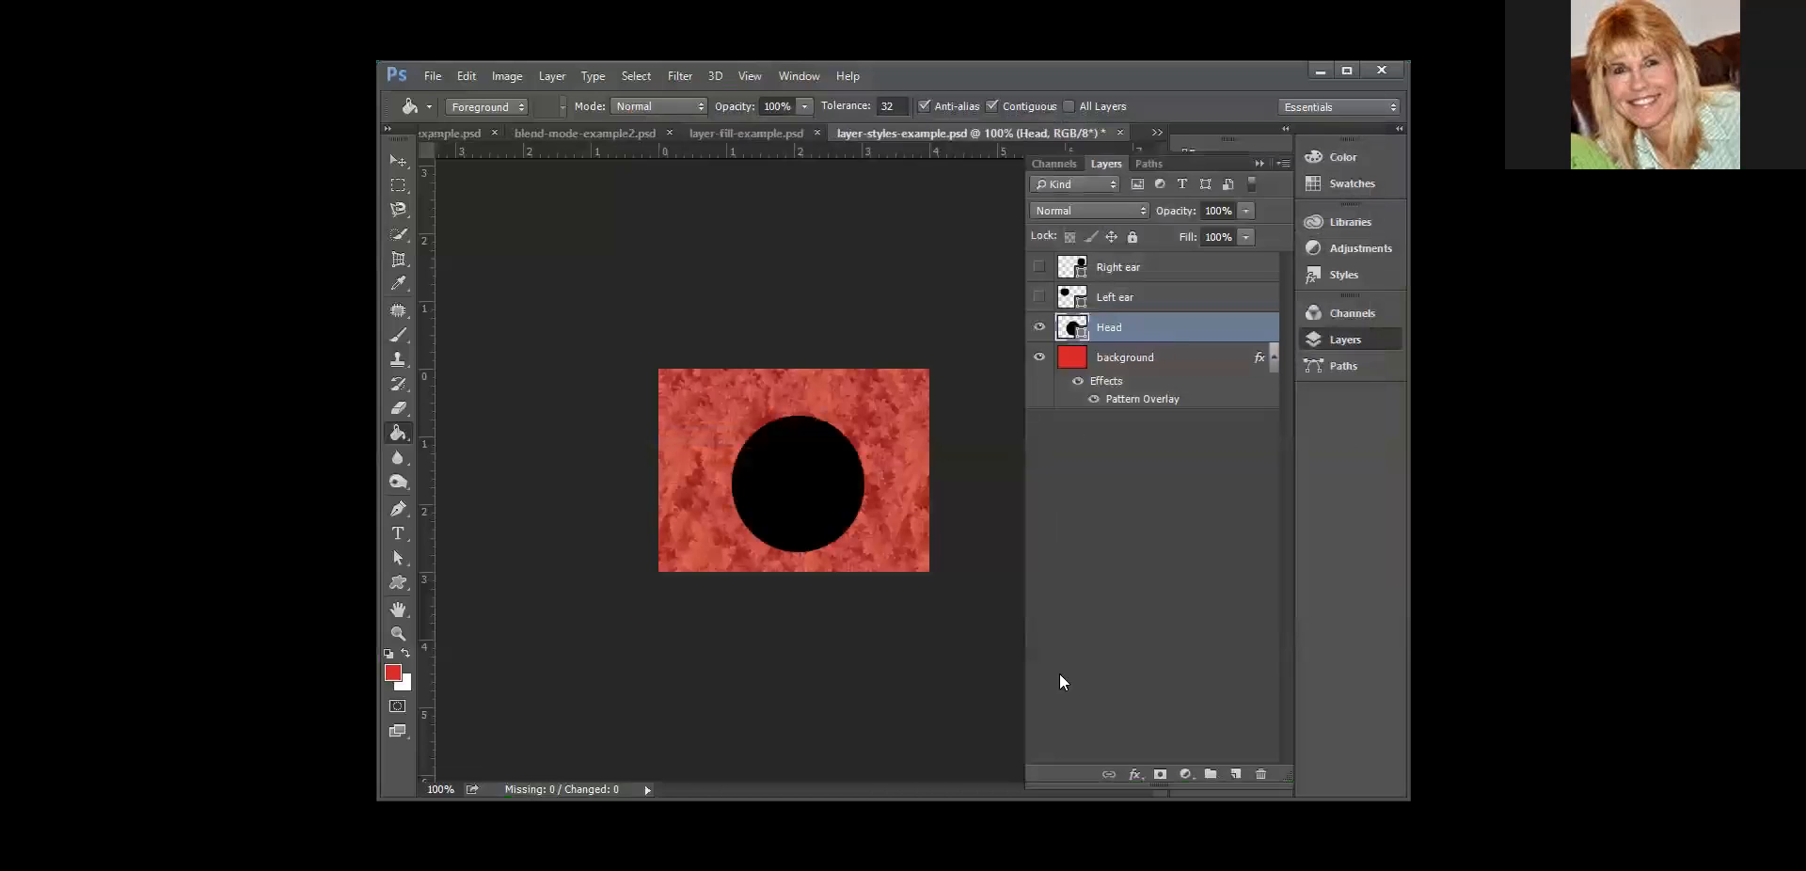
left_click(1135, 774)
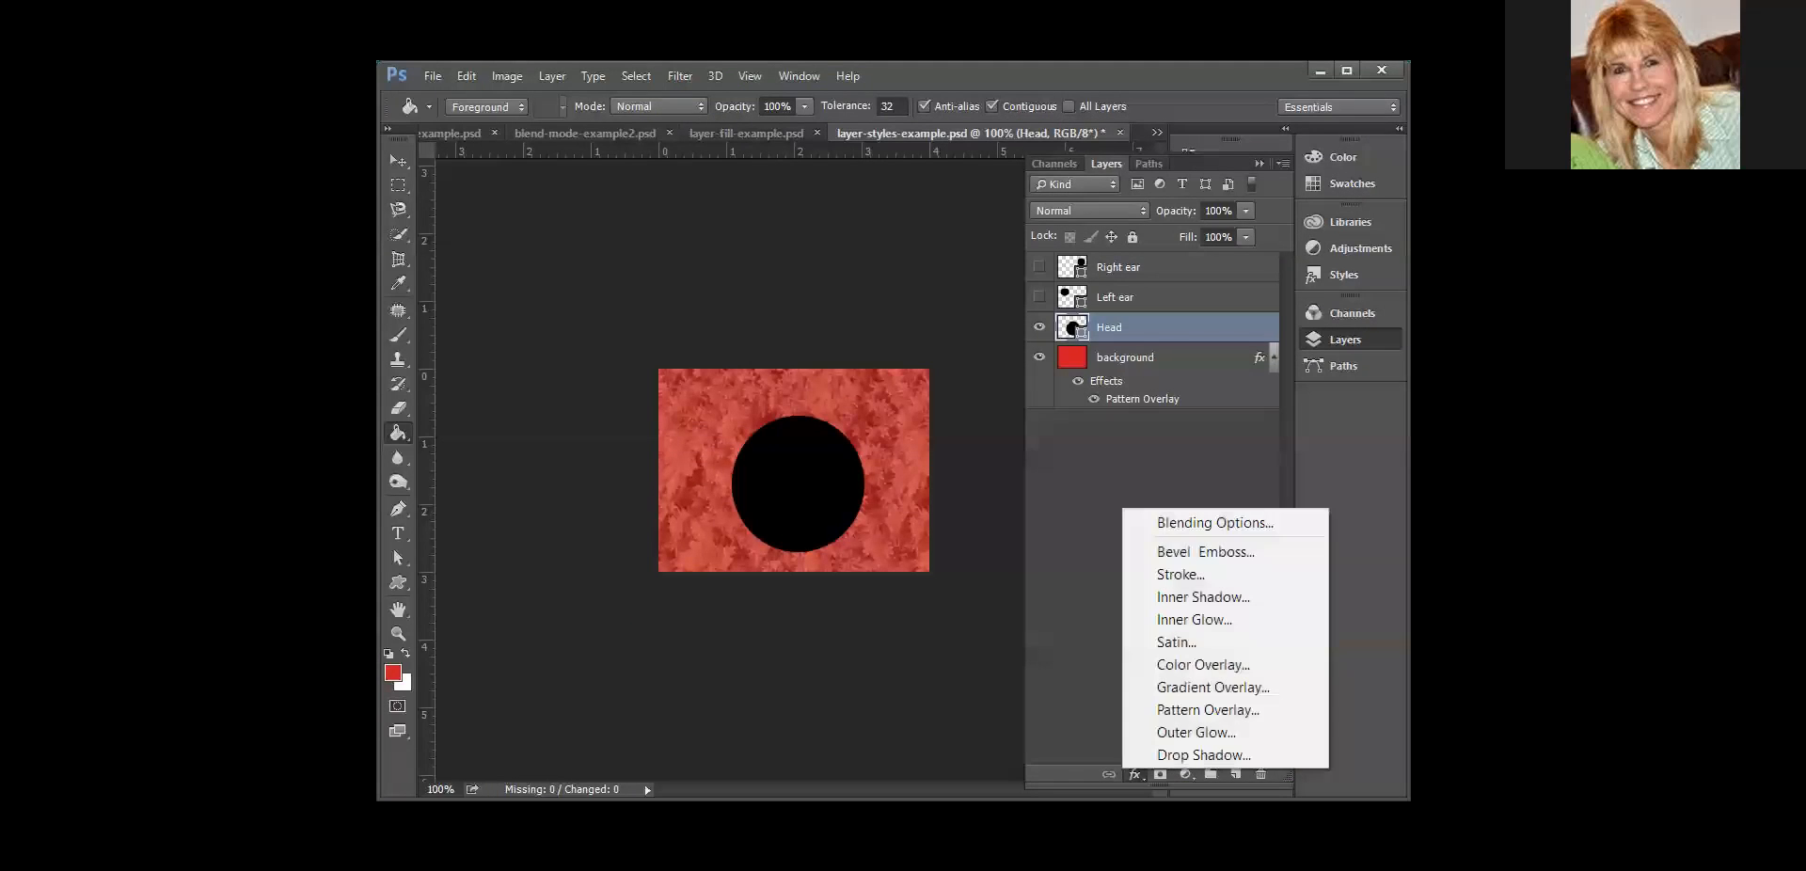
left_click(1162, 754)
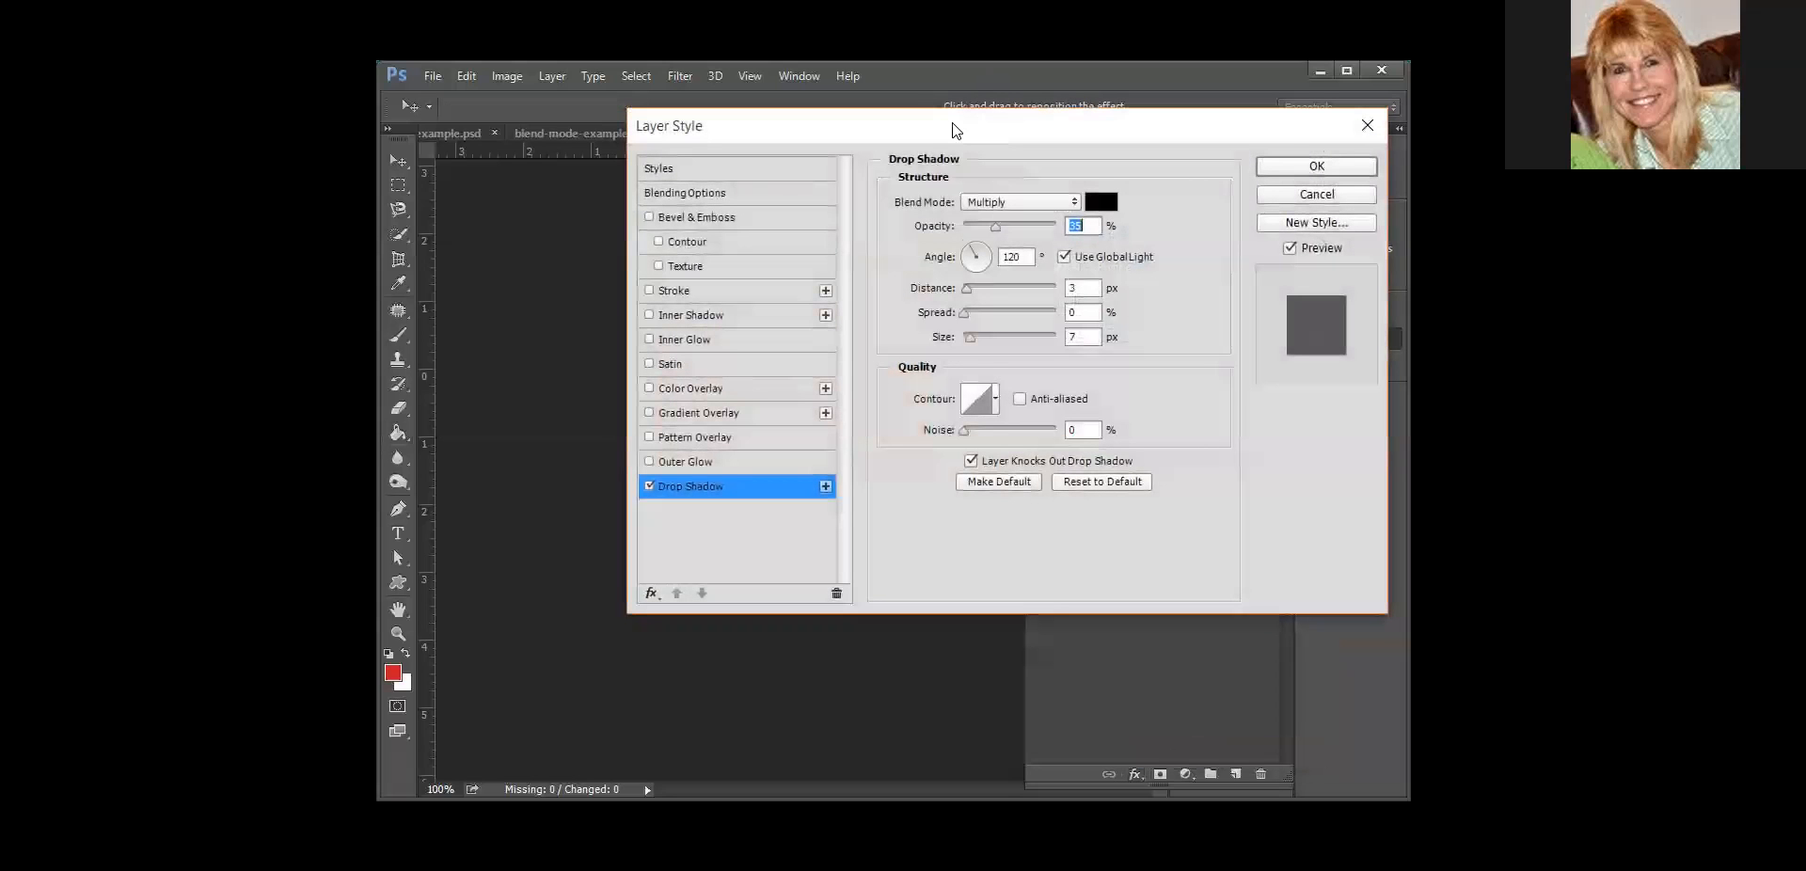
Step: Set the head's drop shadow distance to 10 px and spread to 21%, and reduce its size slightly
left_click_drag(952, 124, 1151, 169)
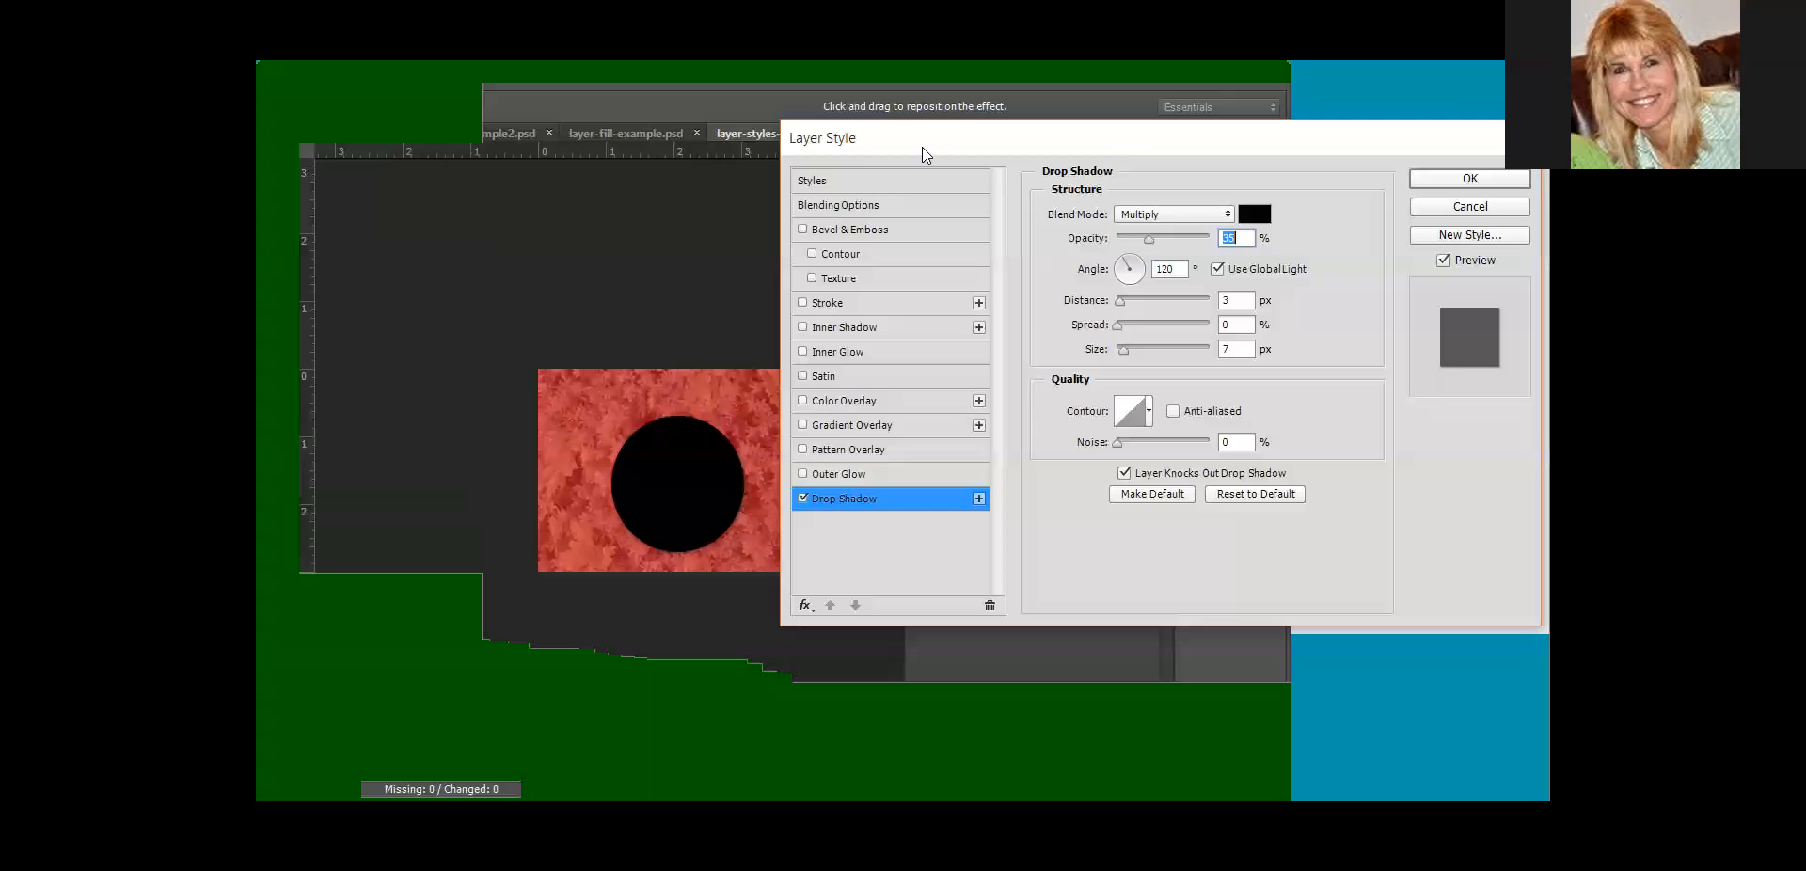
left_click_drag(922, 147, 921, 142)
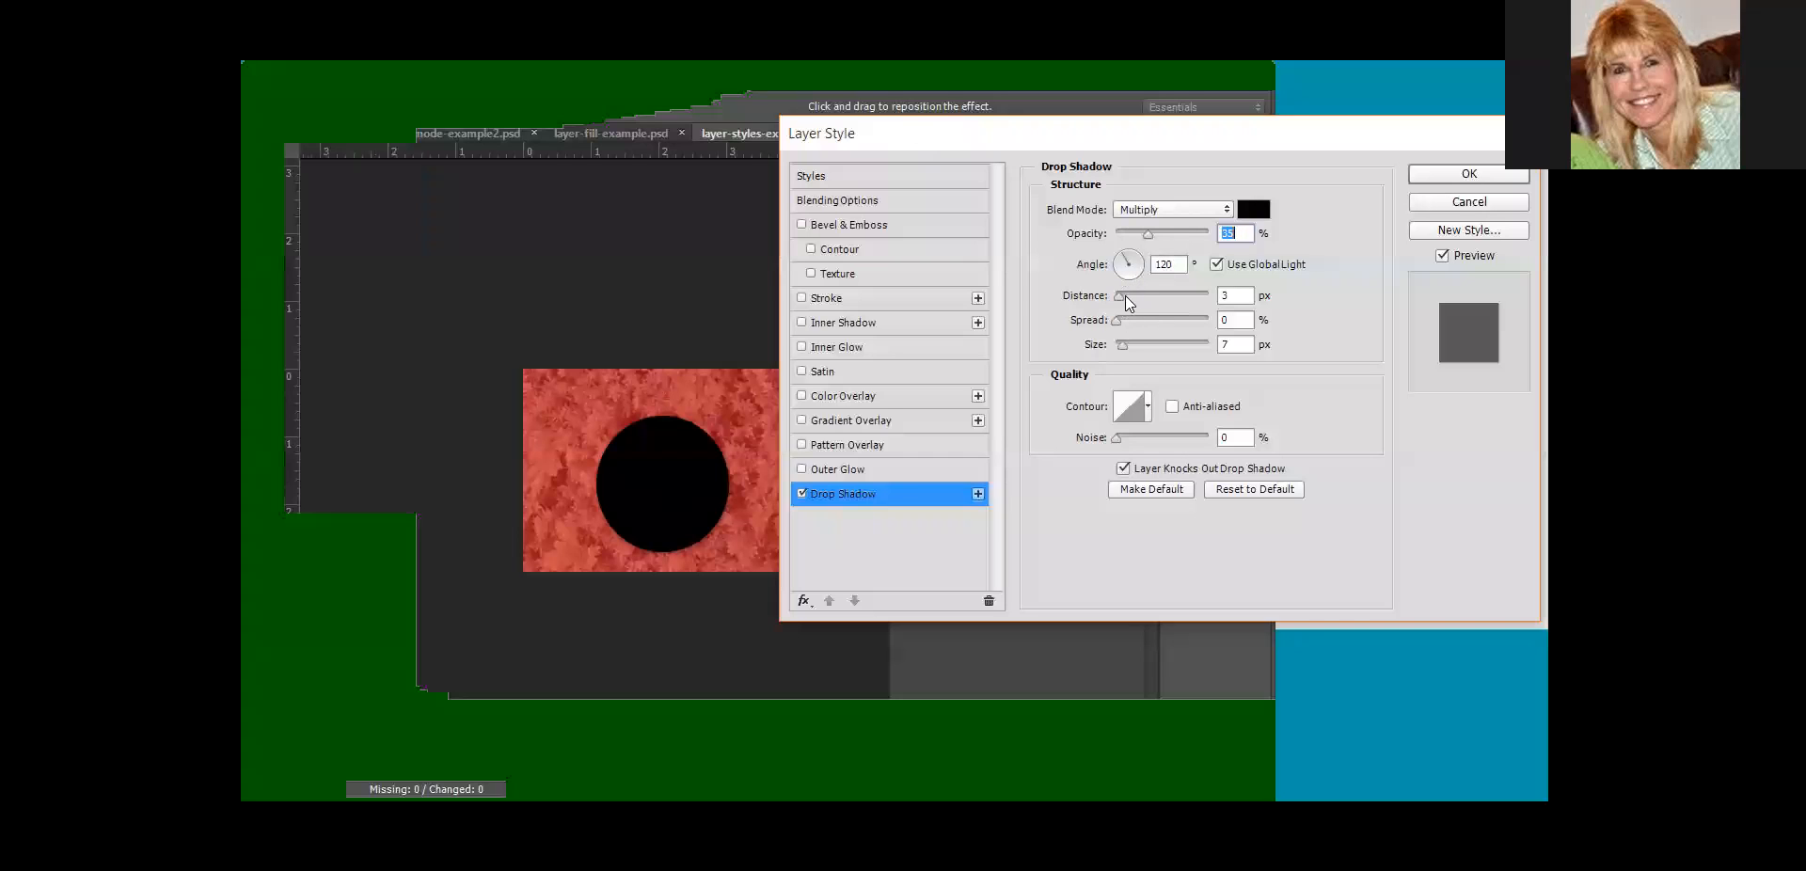
mouse_move(1121, 296)
left_mouse_down()
mouse_move(1154, 301)
mouse_move(1118, 320)
mouse_move(1210, 318)
mouse_move(1148, 316)
mouse_move(1121, 346)
mouse_move(1146, 346)
mouse_move(1123, 344)
mouse_move(1134, 316)
mouse_move(1163, 316)
mouse_move(1134, 323)
mouse_move(1148, 293)
mouse_move(1126, 296)
left_mouse_up()
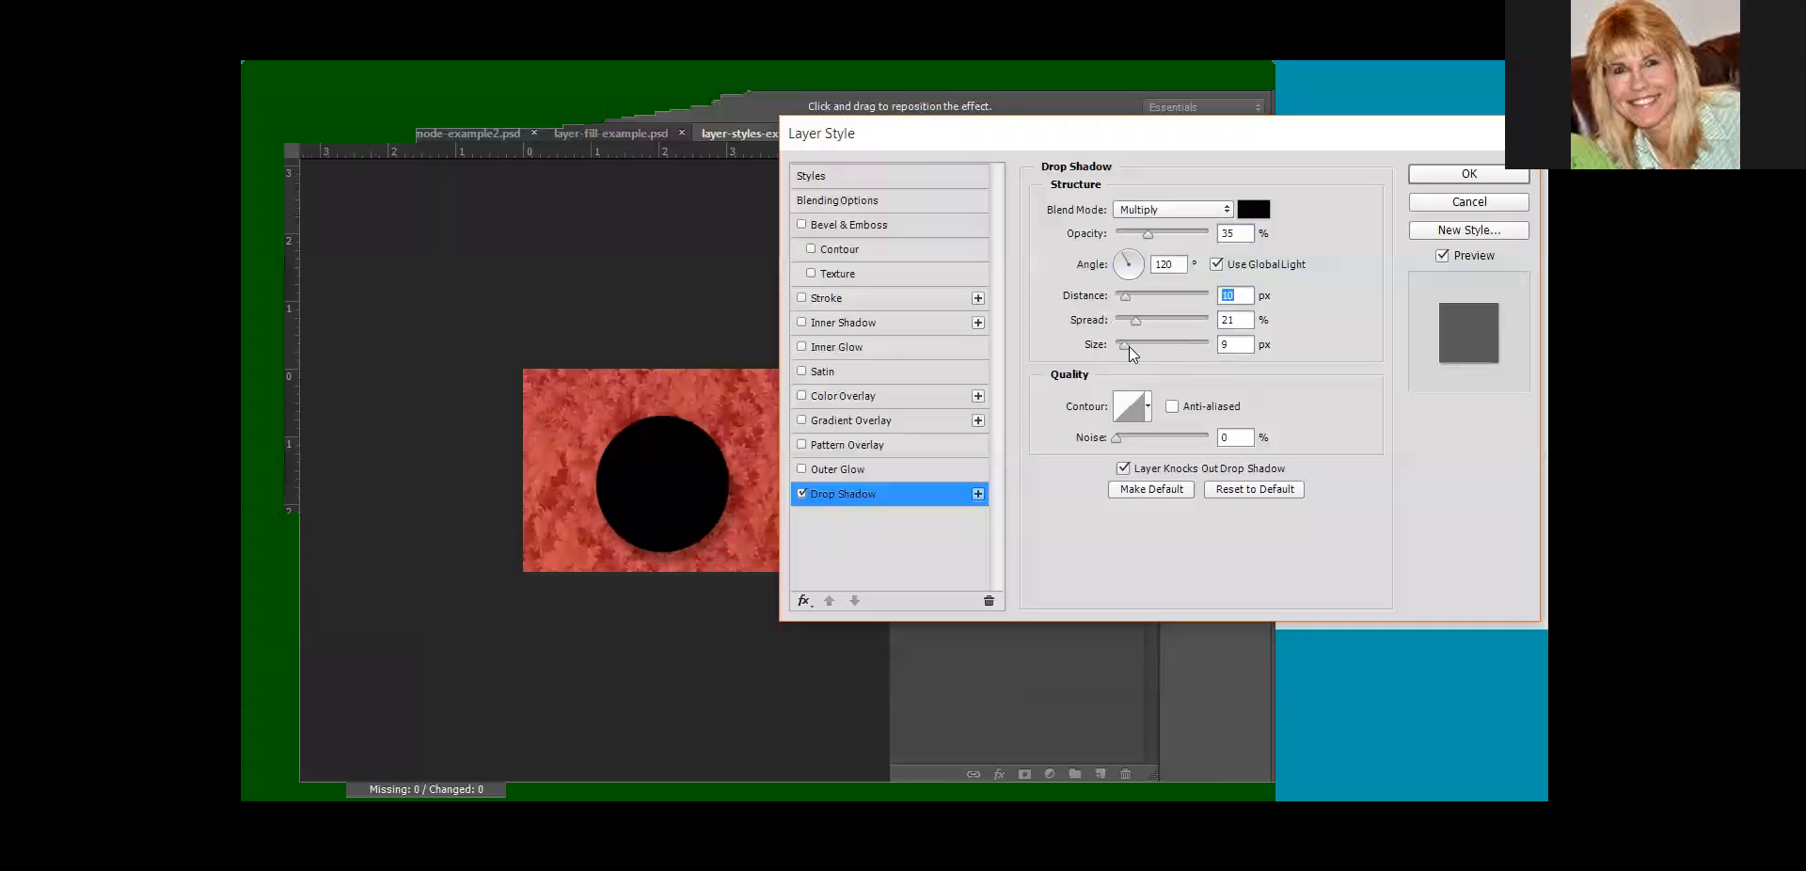
left_click_drag(1127, 345, 1121, 344)
Step: Enable Bevel & Emboss with Contour for the Head layer and display the contour settings
left_click(811, 248)
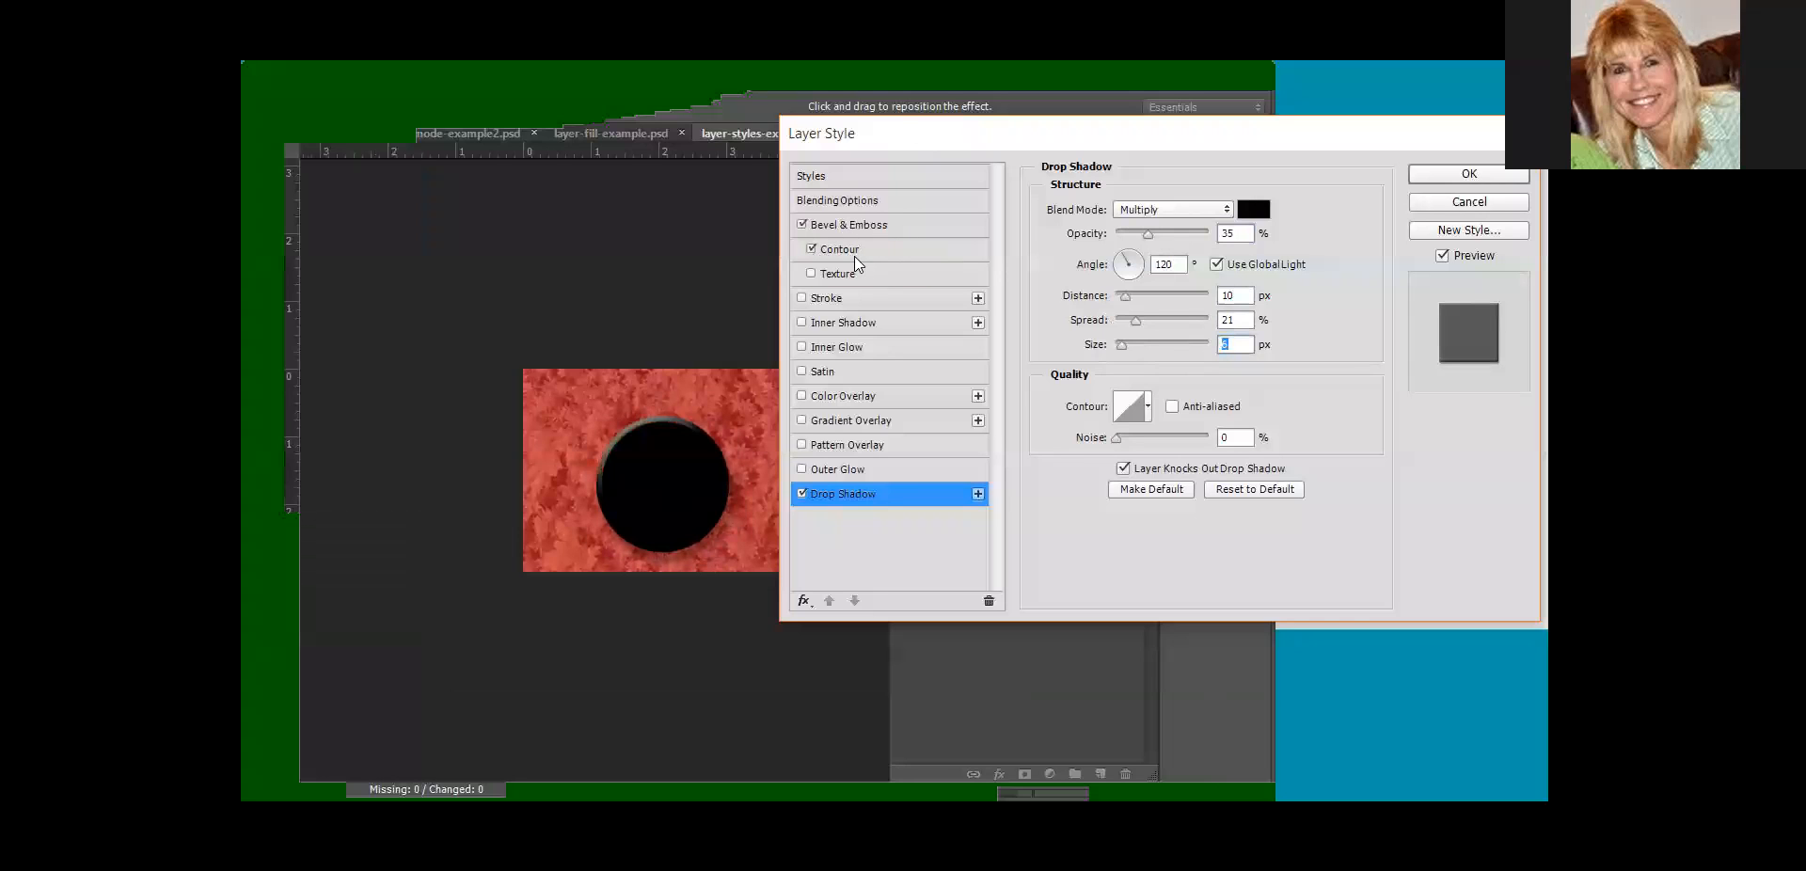
left_click(854, 250)
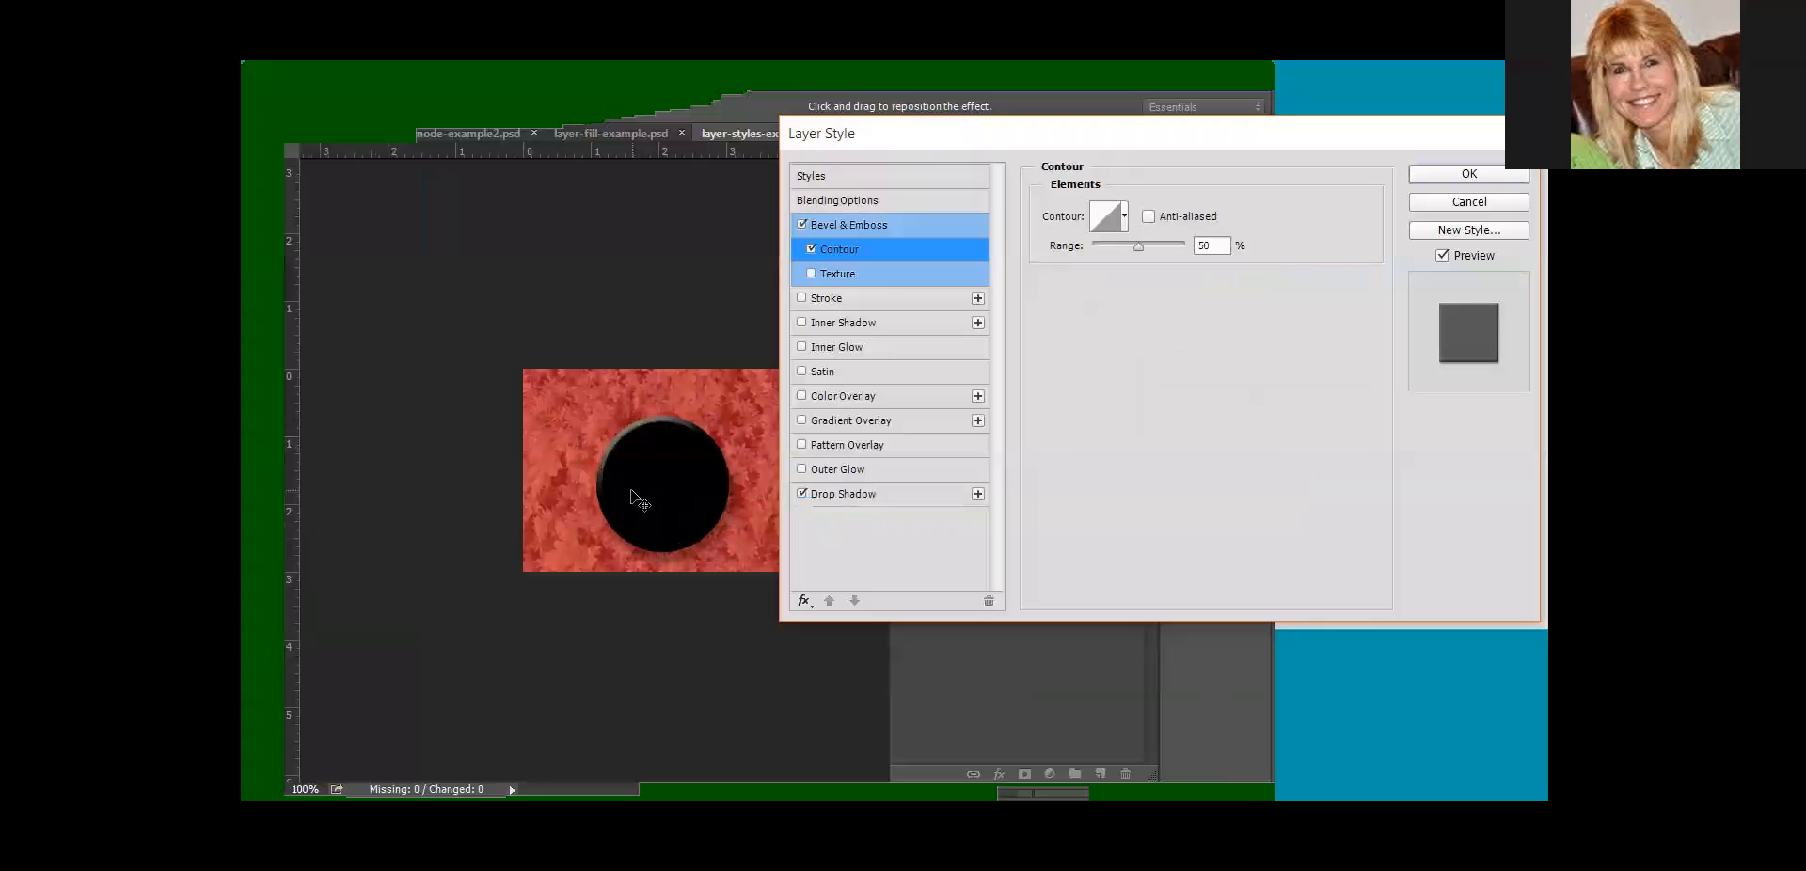
Step: Try several first-row contour presets on the head's bevel, including the V-shaped one, and return to the linear contour
left_click(1125, 224)
left_click(1164, 263)
left_click(1137, 268)
left_click(1102, 267)
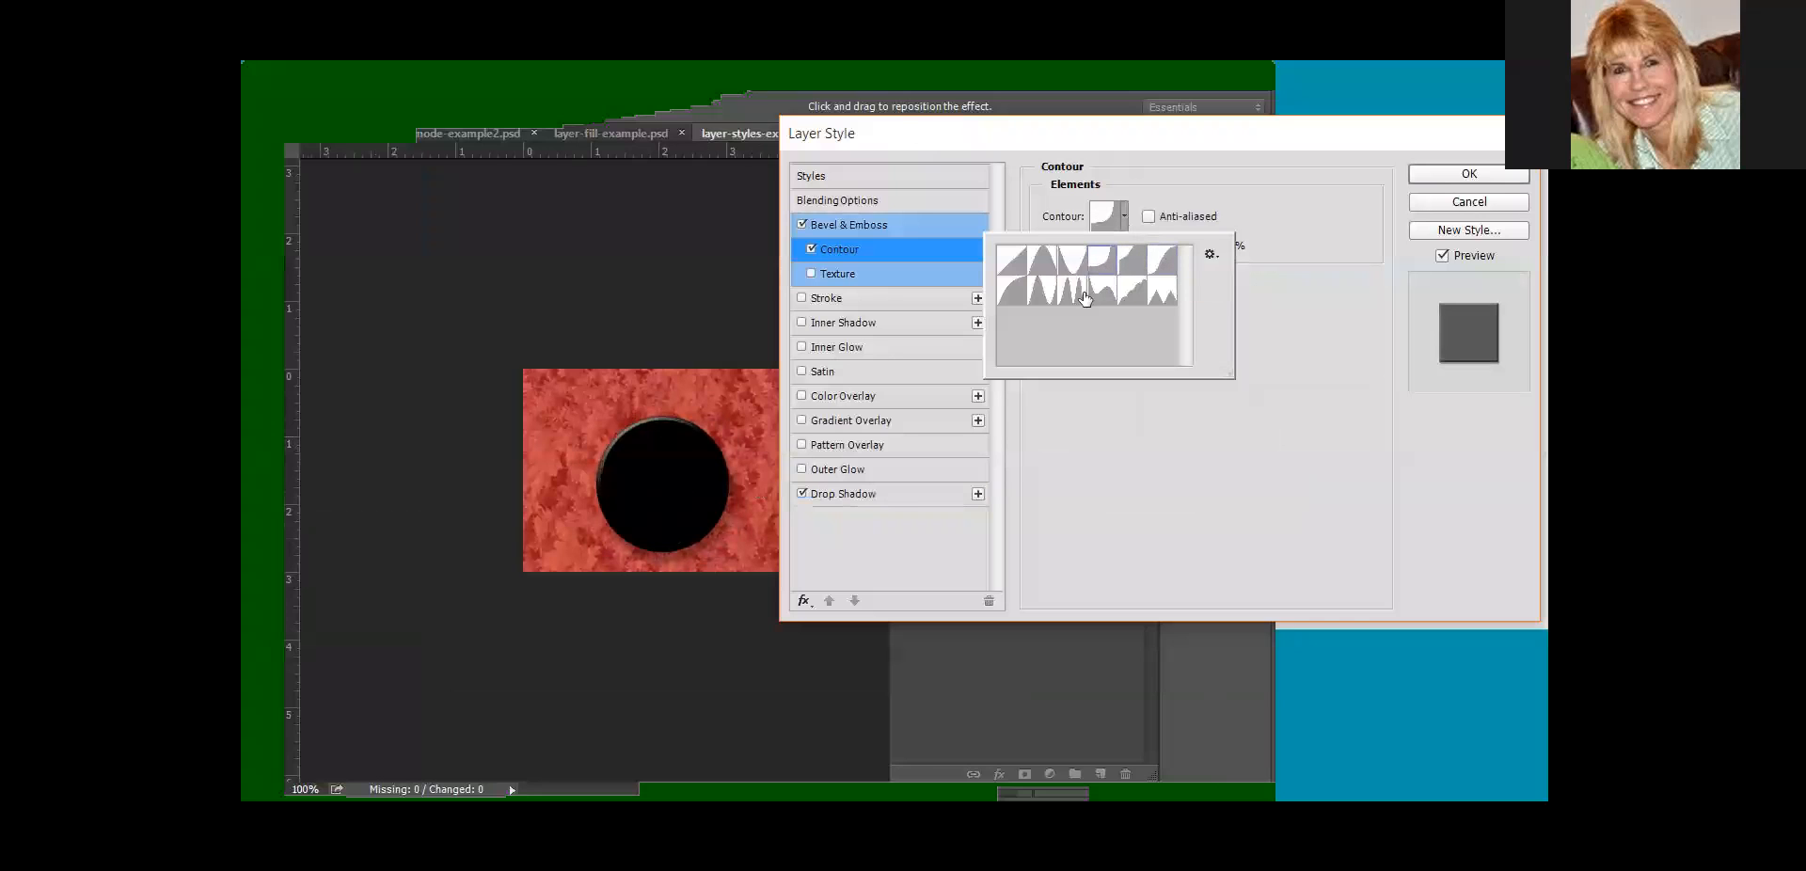
double_click(1072, 261)
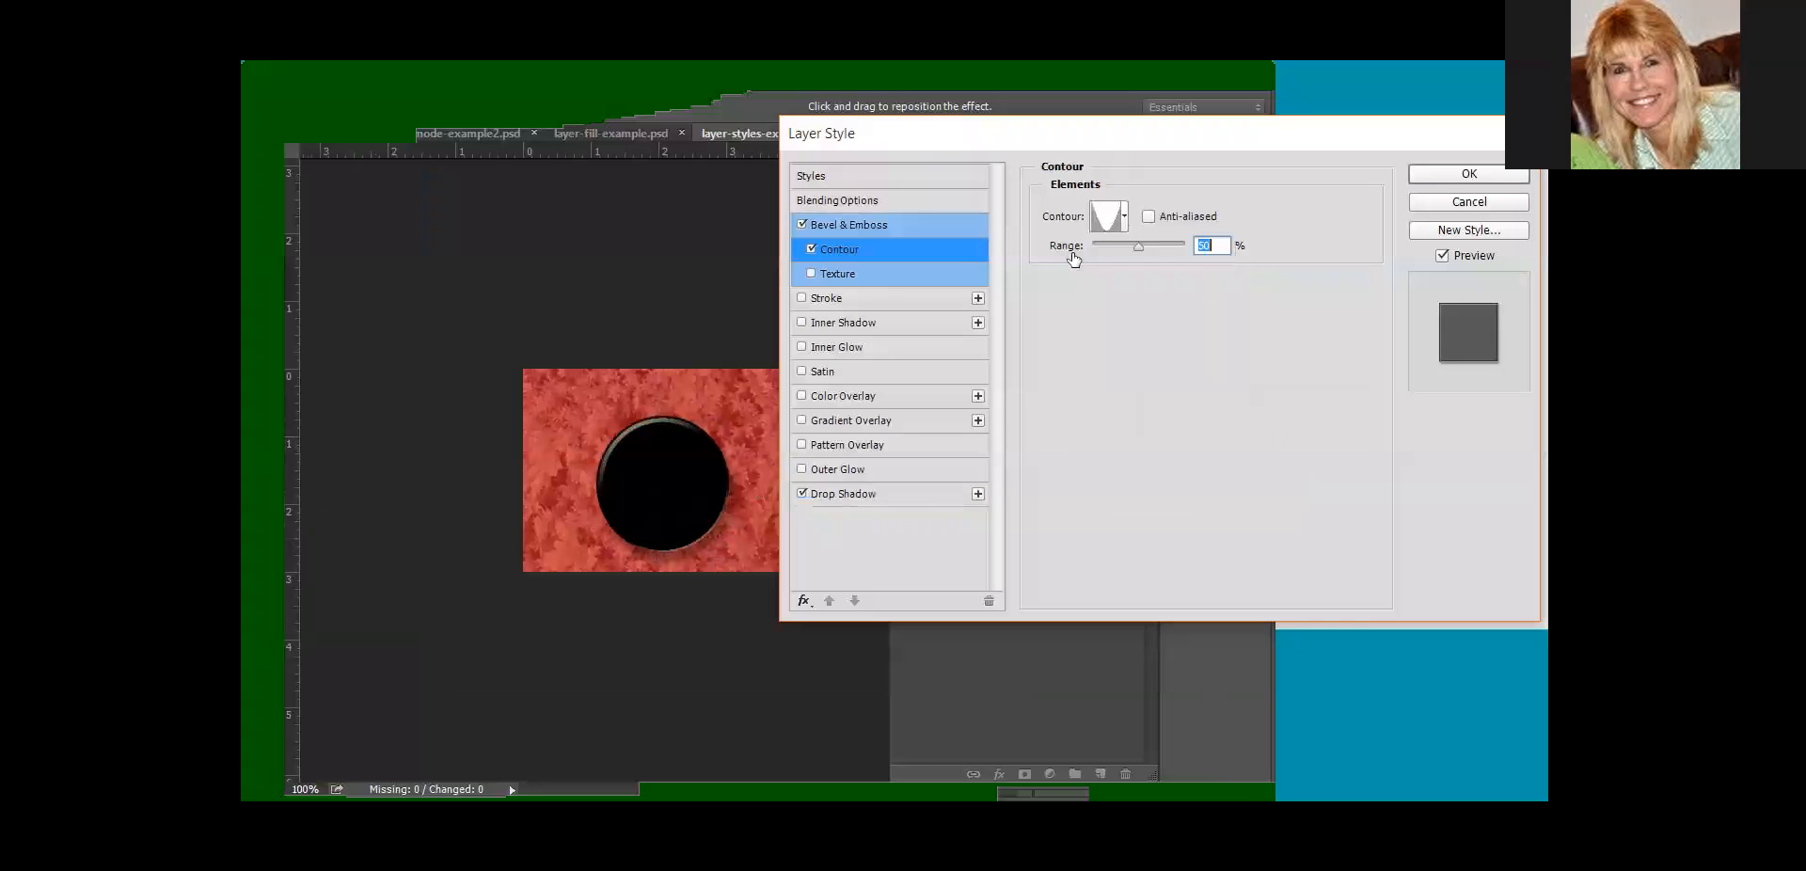
left_click(1124, 226)
double_click(1016, 267)
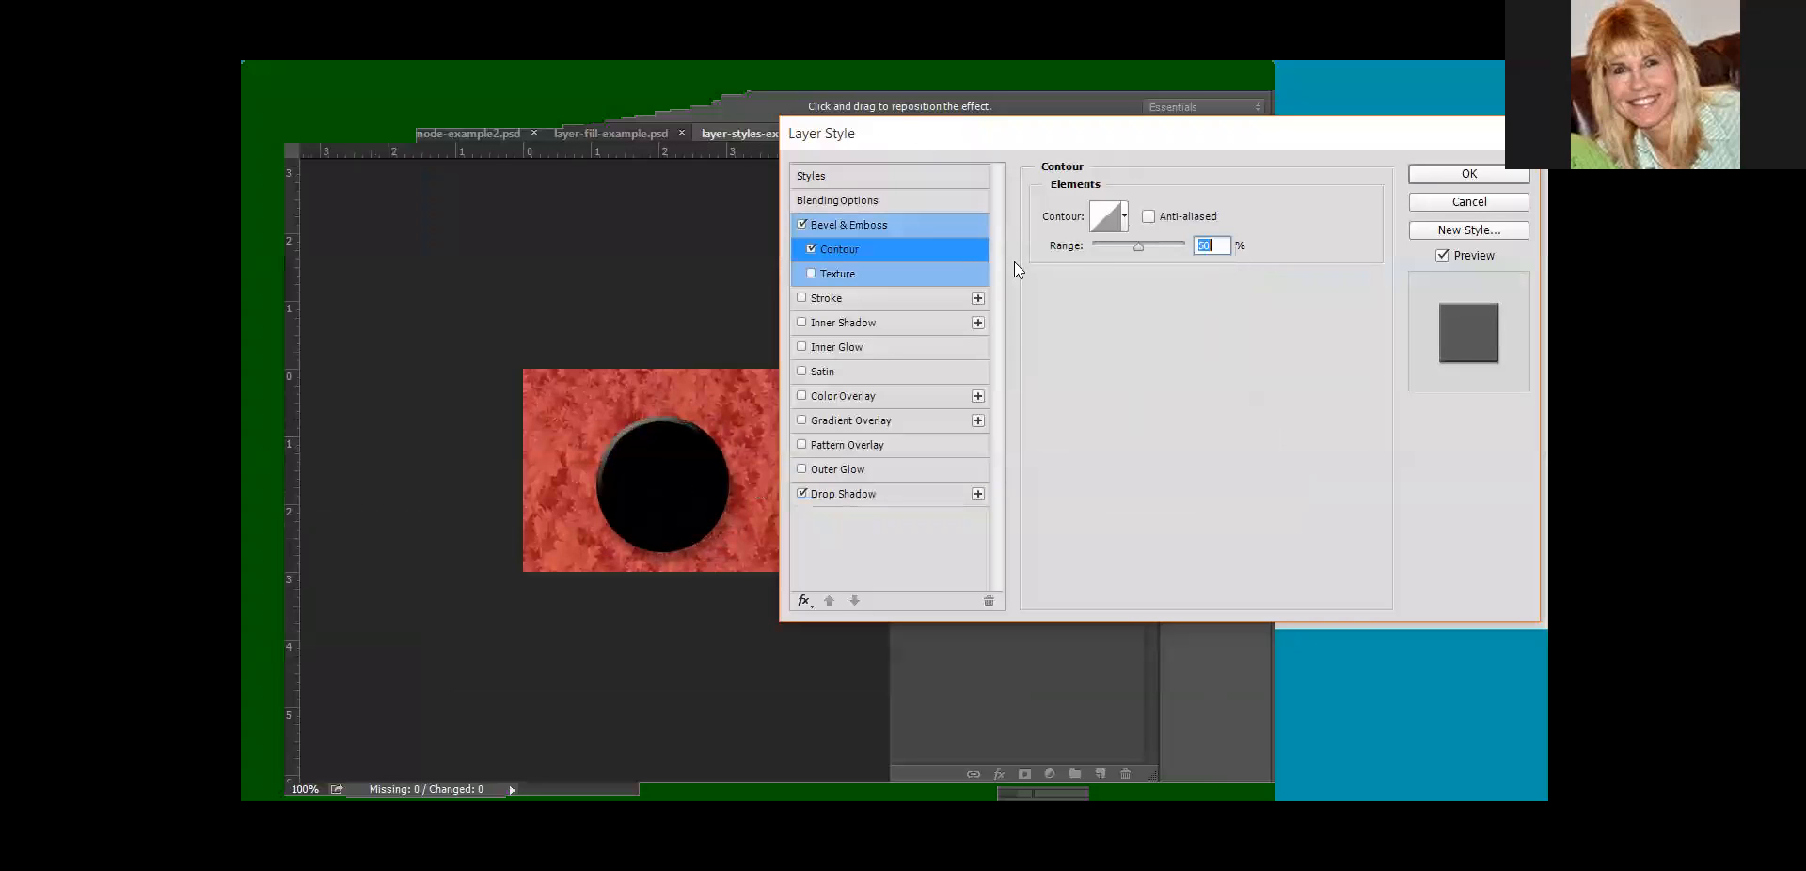
Step: Try the second-row contour presets on the head's bevel one after another and restore the linear contour
left_click(1124, 218)
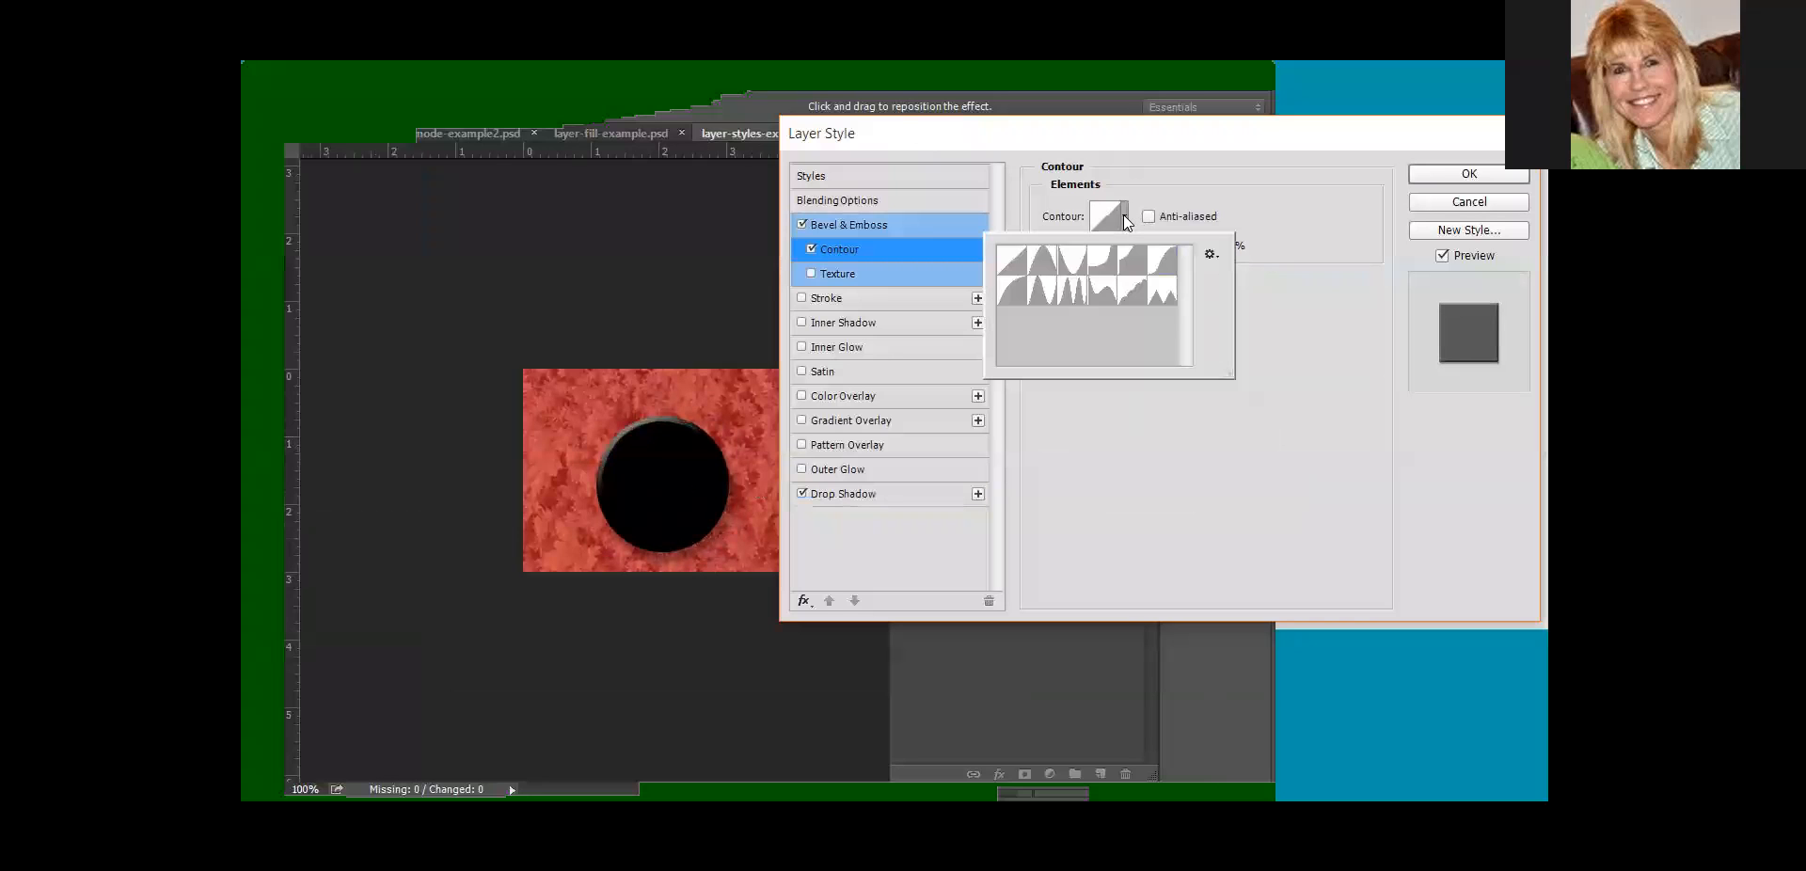
left_click(1160, 298)
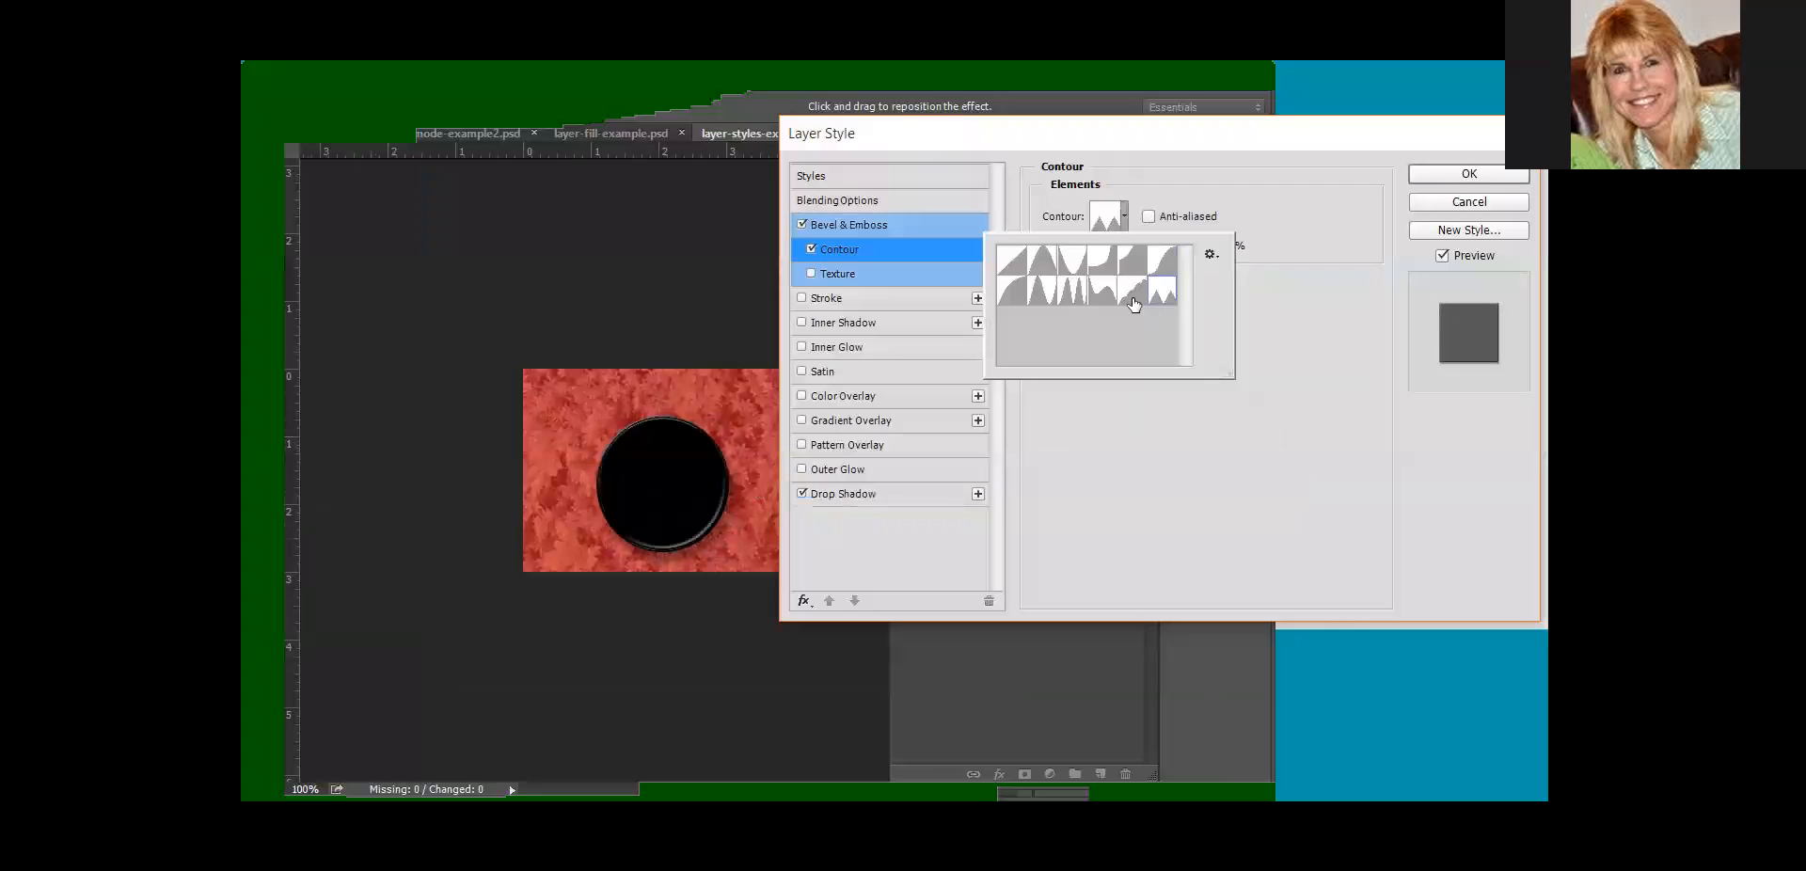
left_click(1101, 299)
left_click(1067, 298)
left_click(1042, 292)
left_click(1011, 292)
left_click(1021, 270)
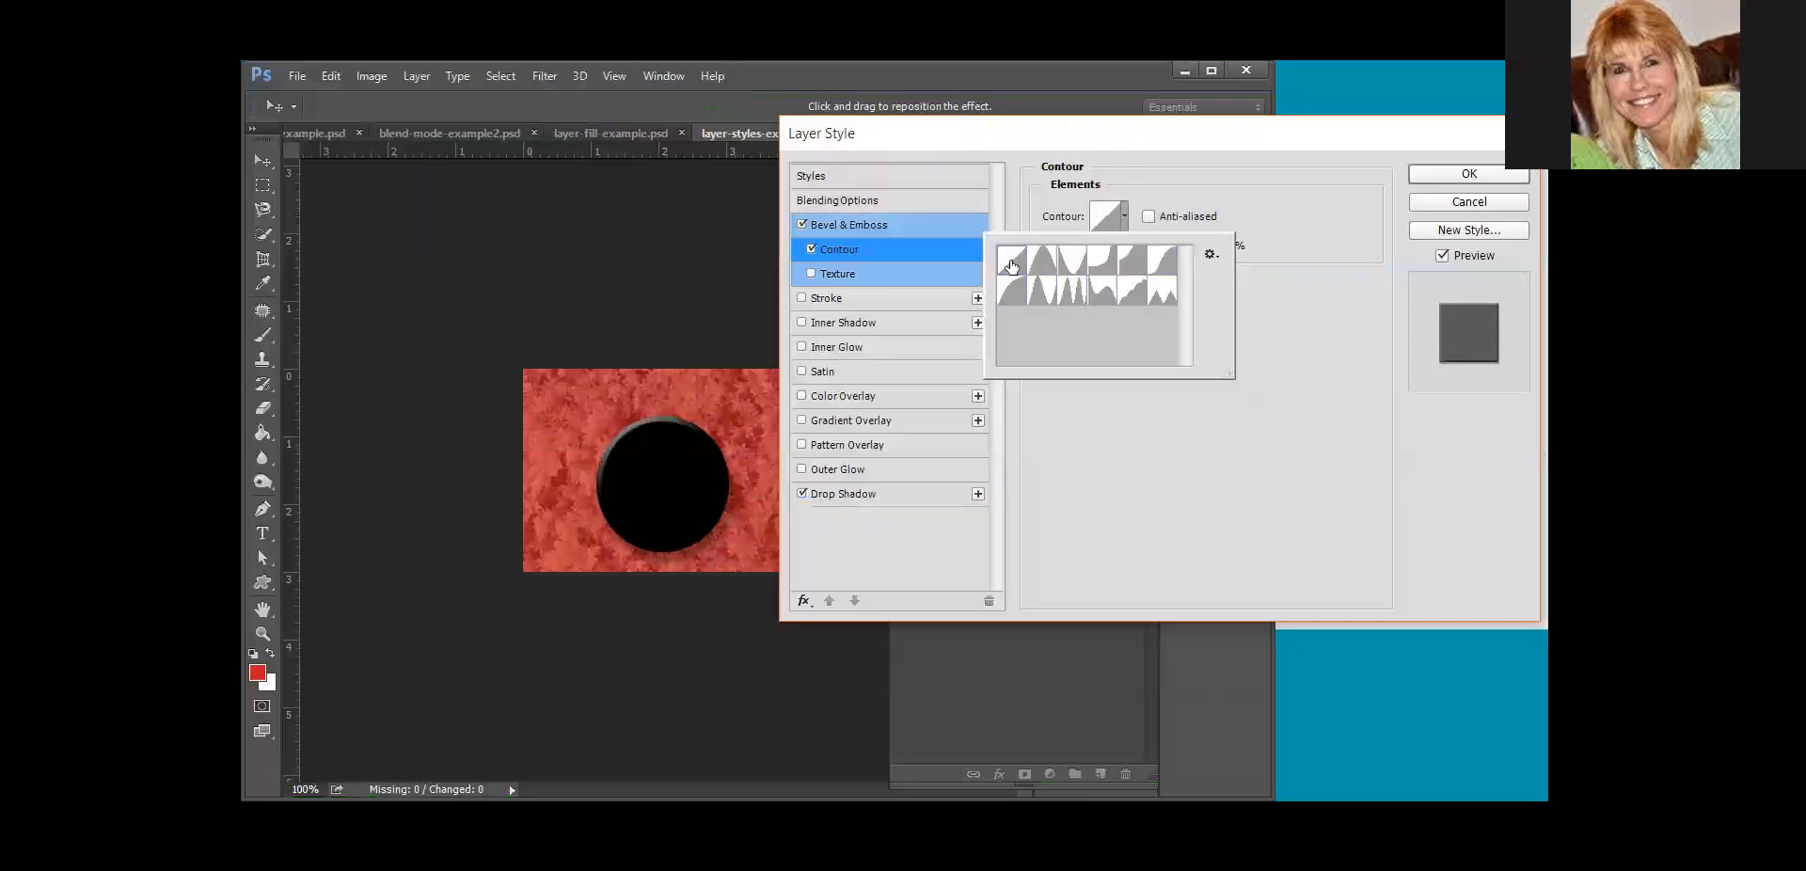
Step: Adjust the bevel contour's range slightly and apply the Head layer's style
left_click(1205, 183)
mouse_move(1138, 248)
left_mouse_down()
mouse_move(1161, 252)
mouse_move(1067, 252)
mouse_move(1208, 256)
mouse_move(1116, 249)
mouse_move(1137, 248)
left_mouse_up()
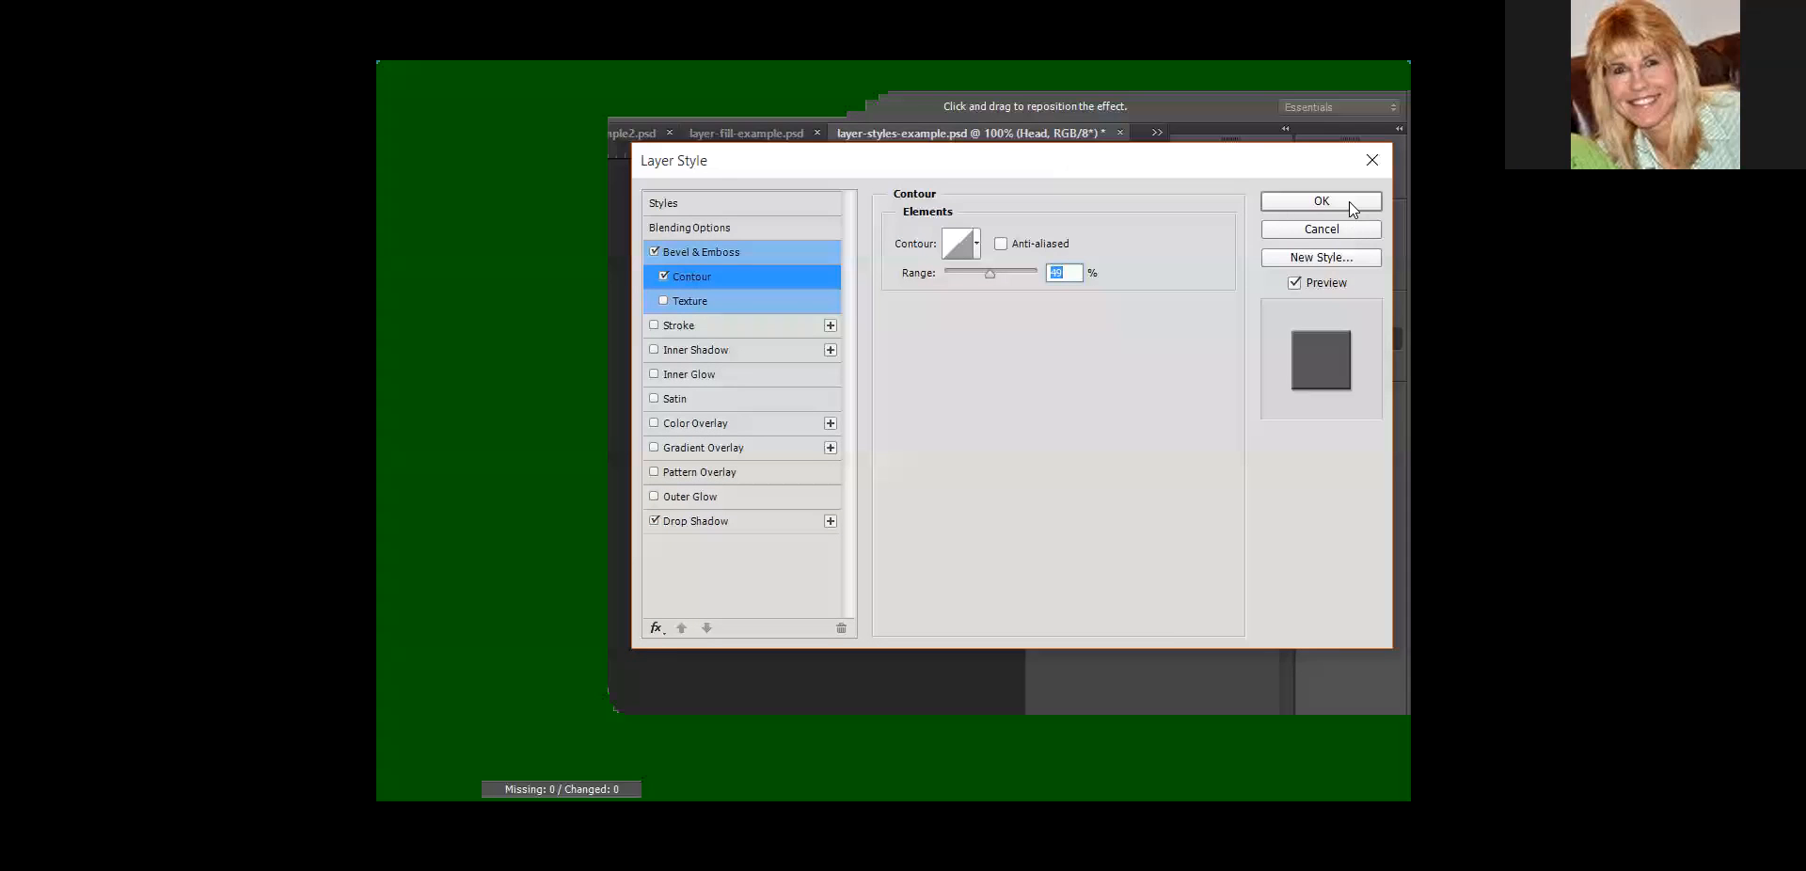
left_click(1349, 201)
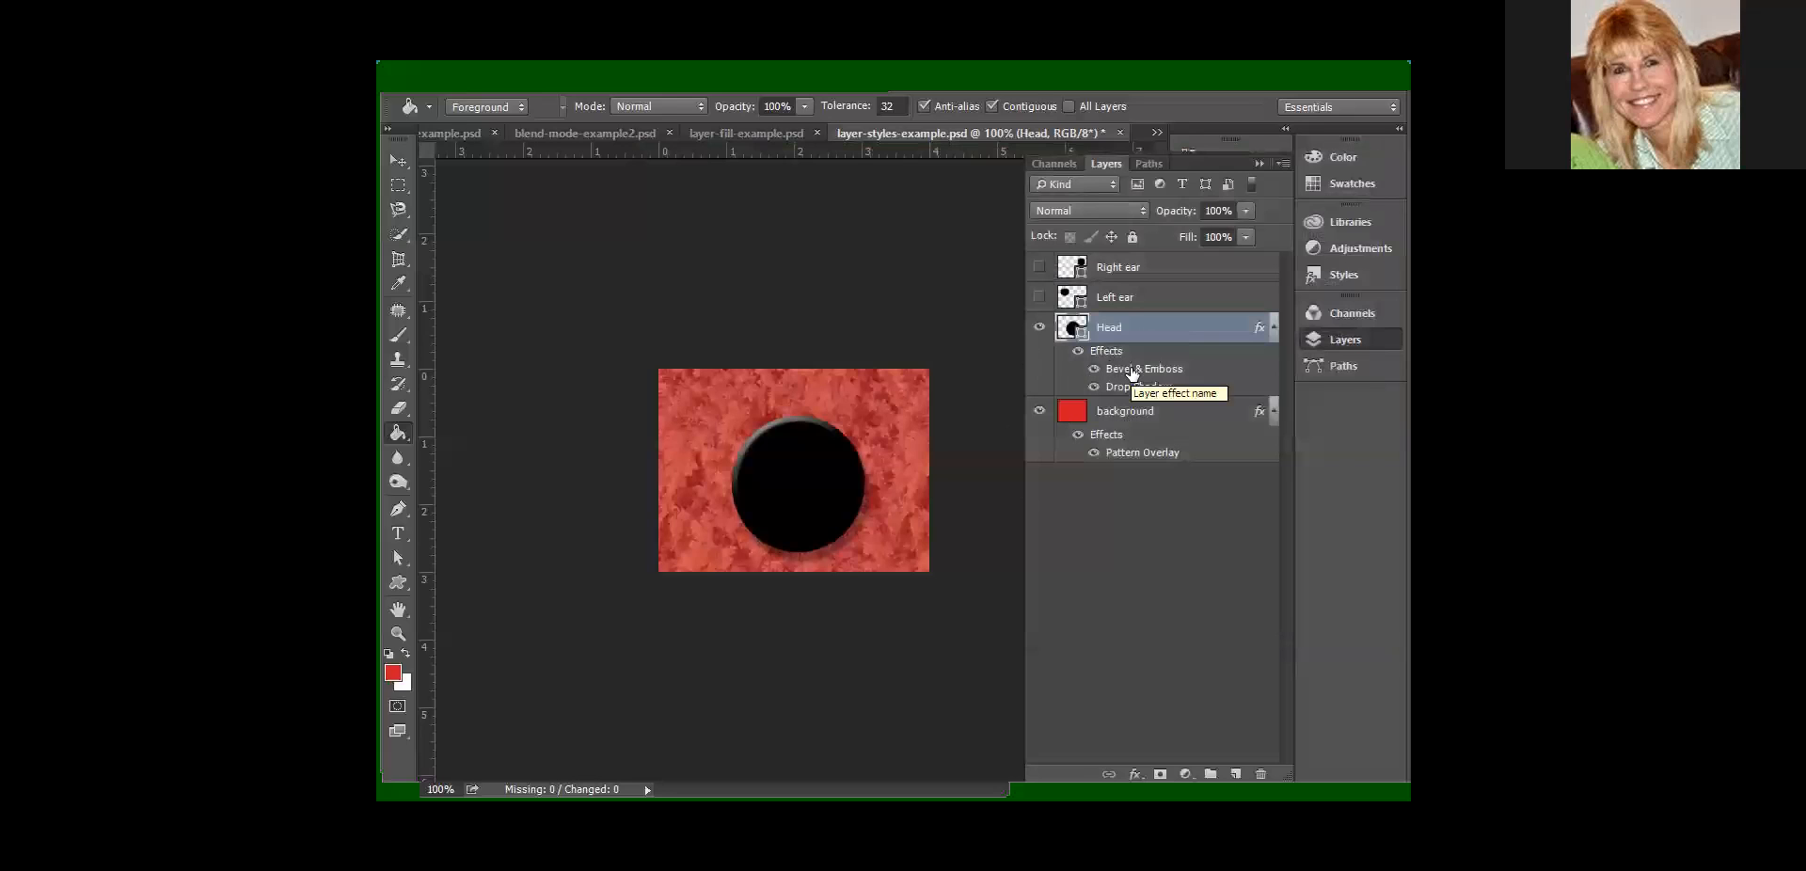
Step: Review the Head layer's Bevel & Emboss settings, then toggle the bevel and the drop shadow off and on to compare
double_click(1132, 371)
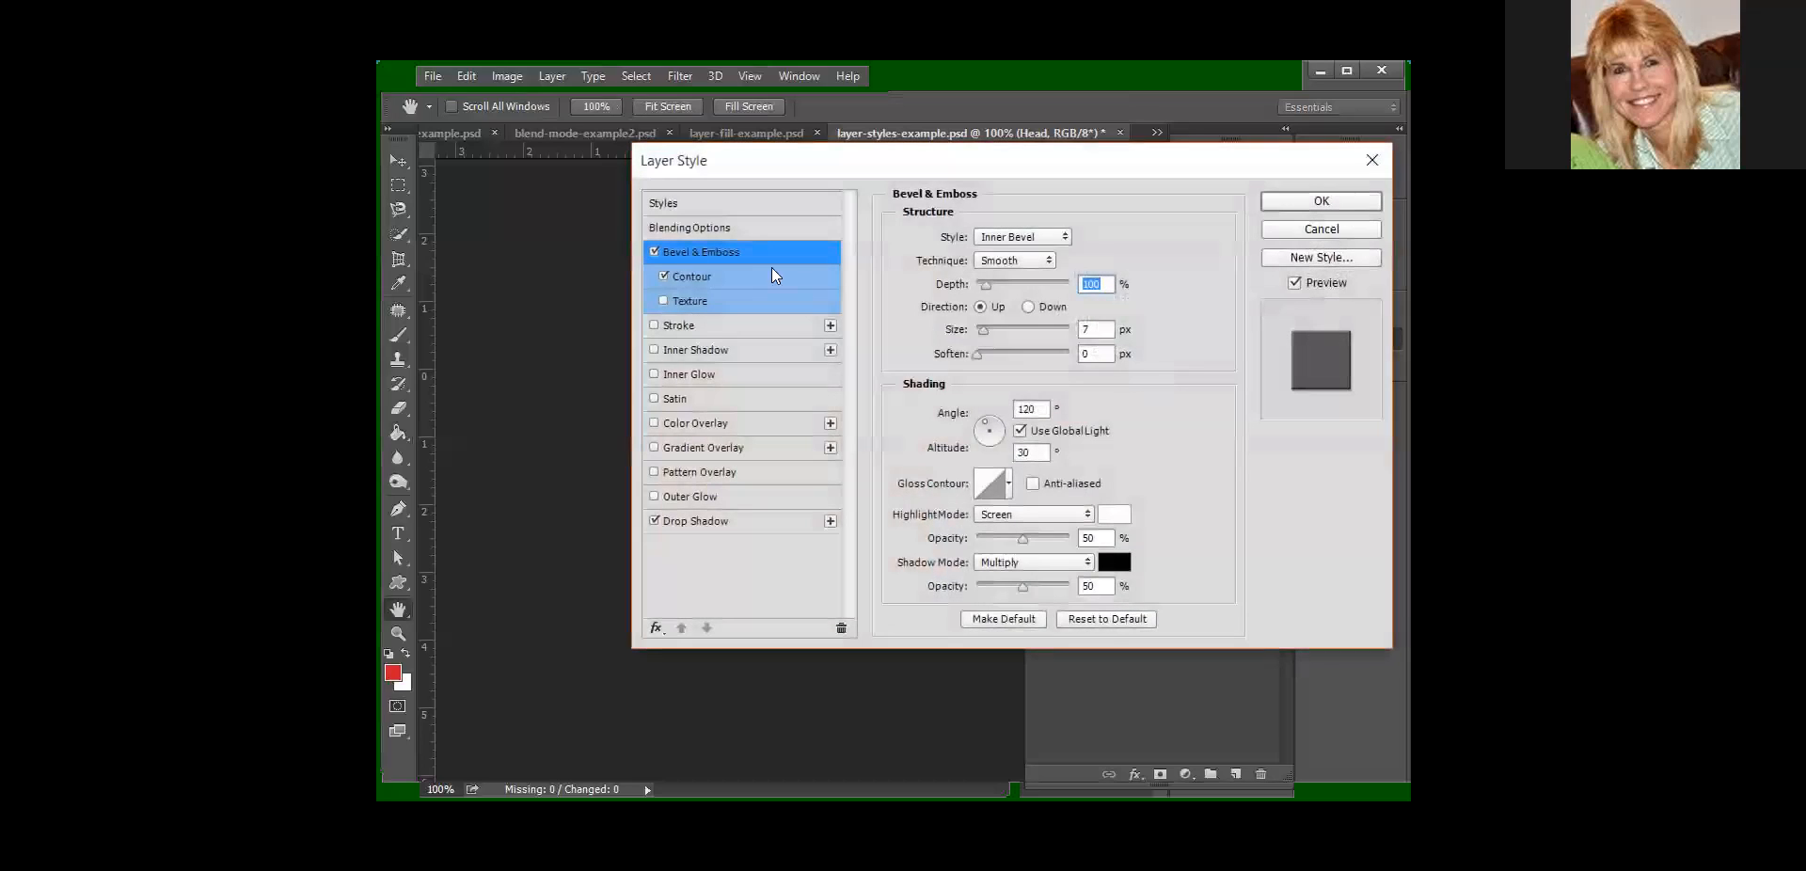
left_click(1340, 202)
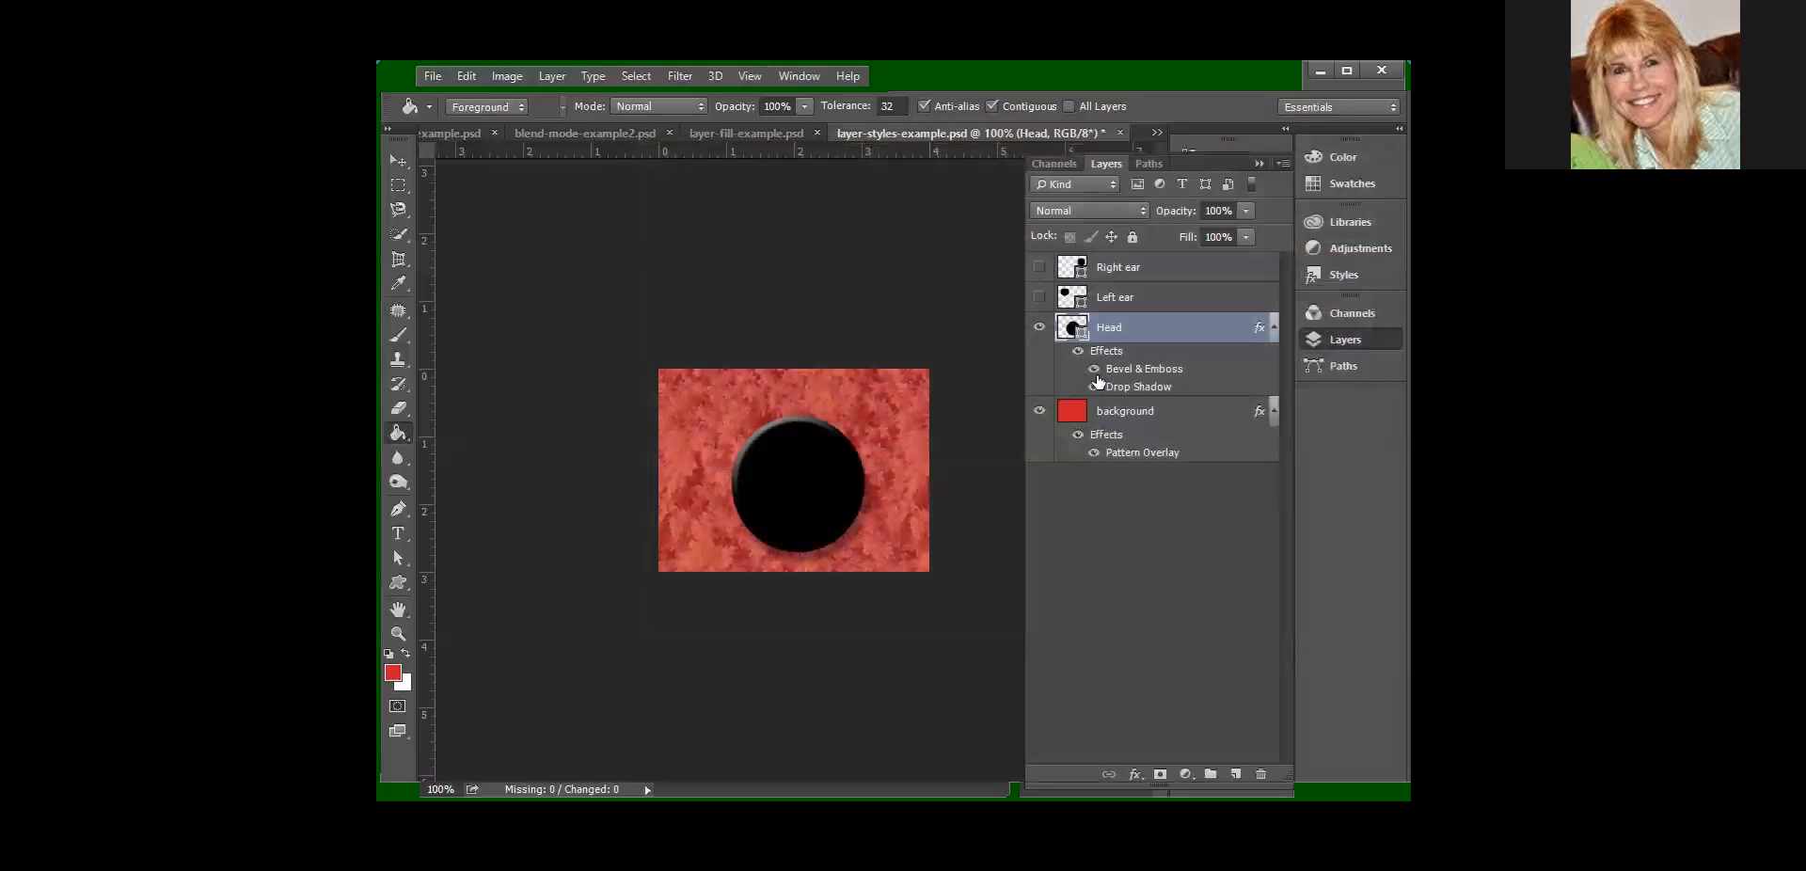
left_click(1095, 370)
left_click(1095, 370)
left_click(1095, 388)
left_click(1095, 388)
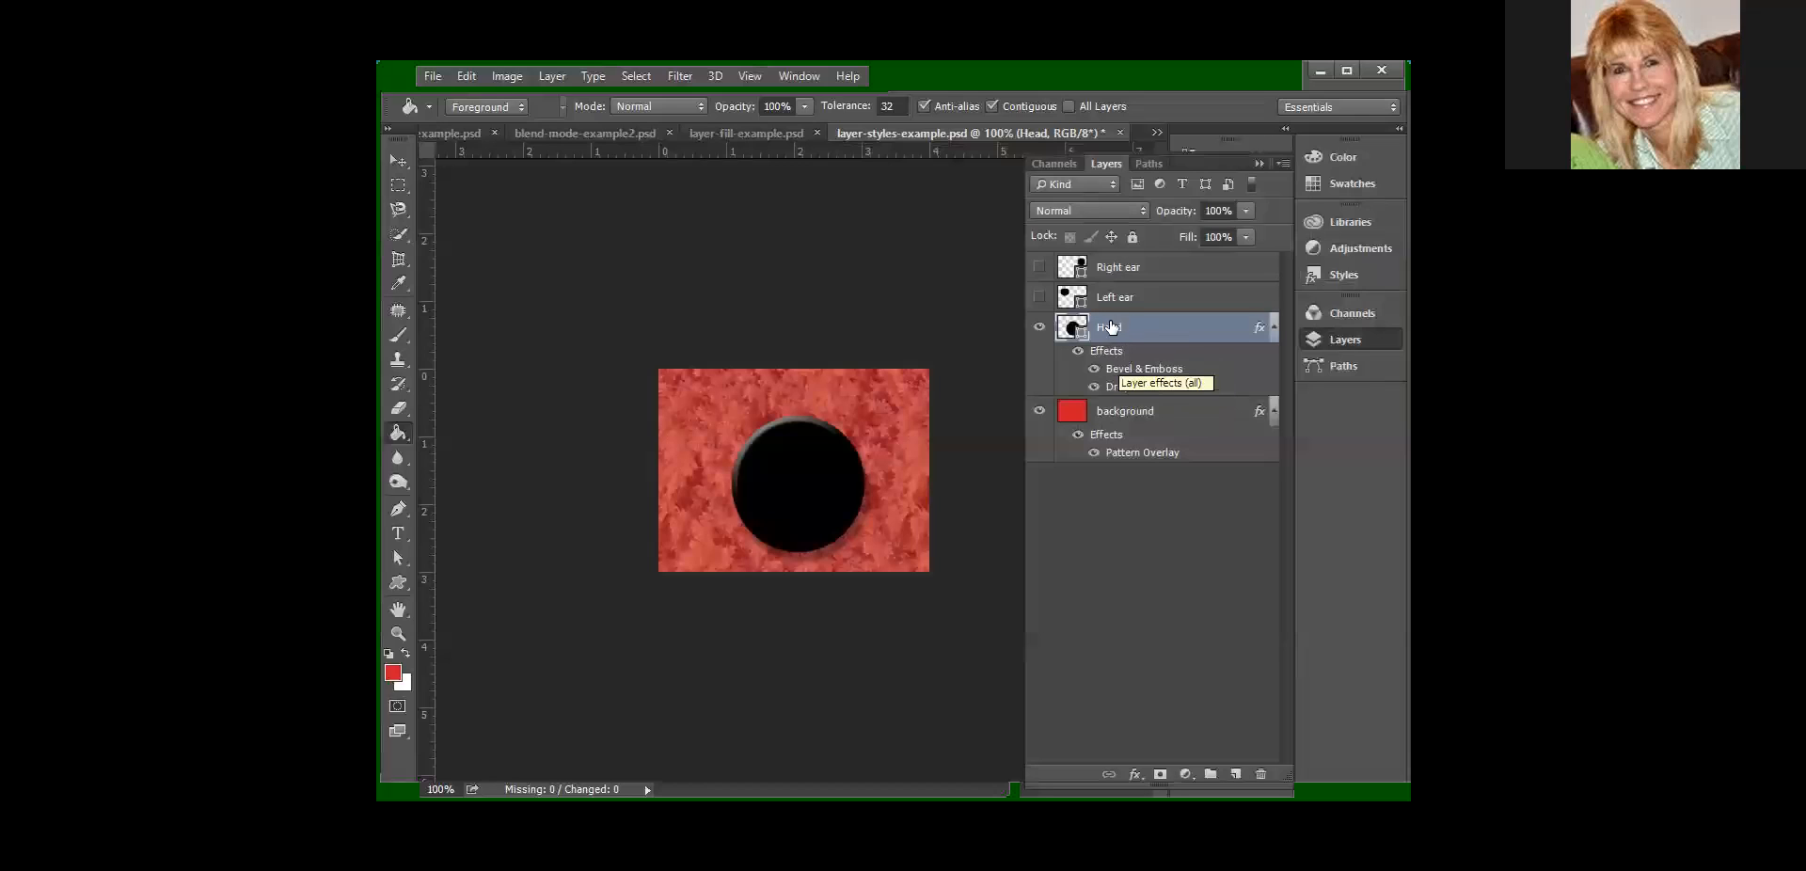
Step: Copy the Head layer's style and paste it onto the Left ear layer after making that layer visible
right_click(1112, 326)
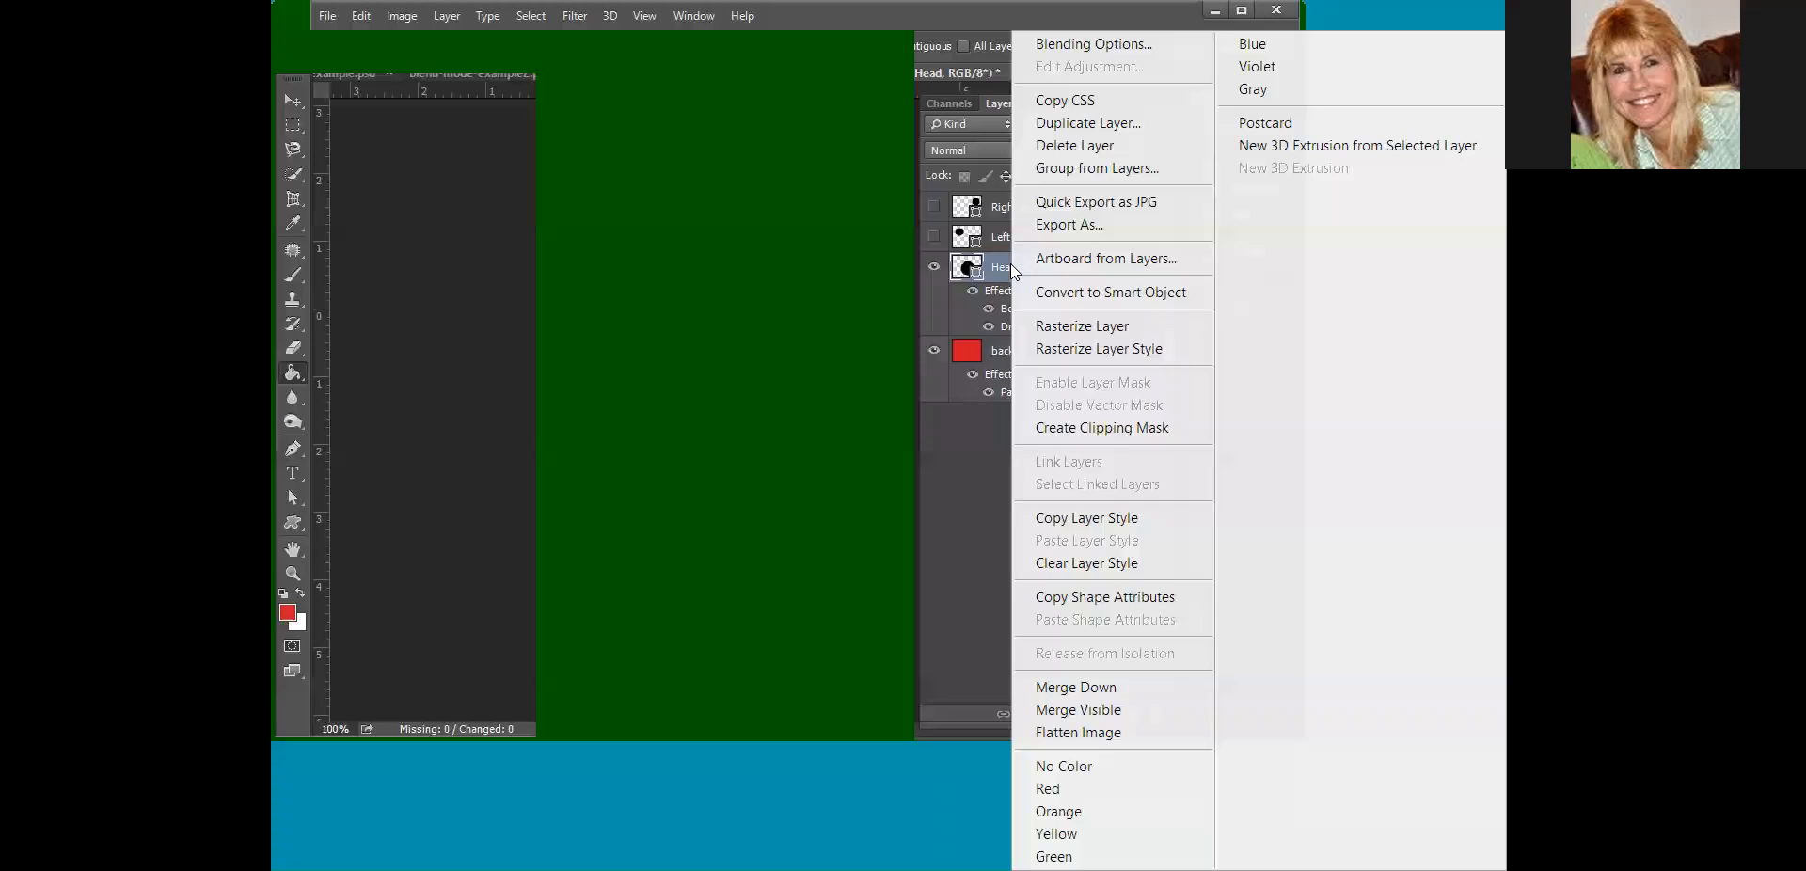
left_click(1073, 521)
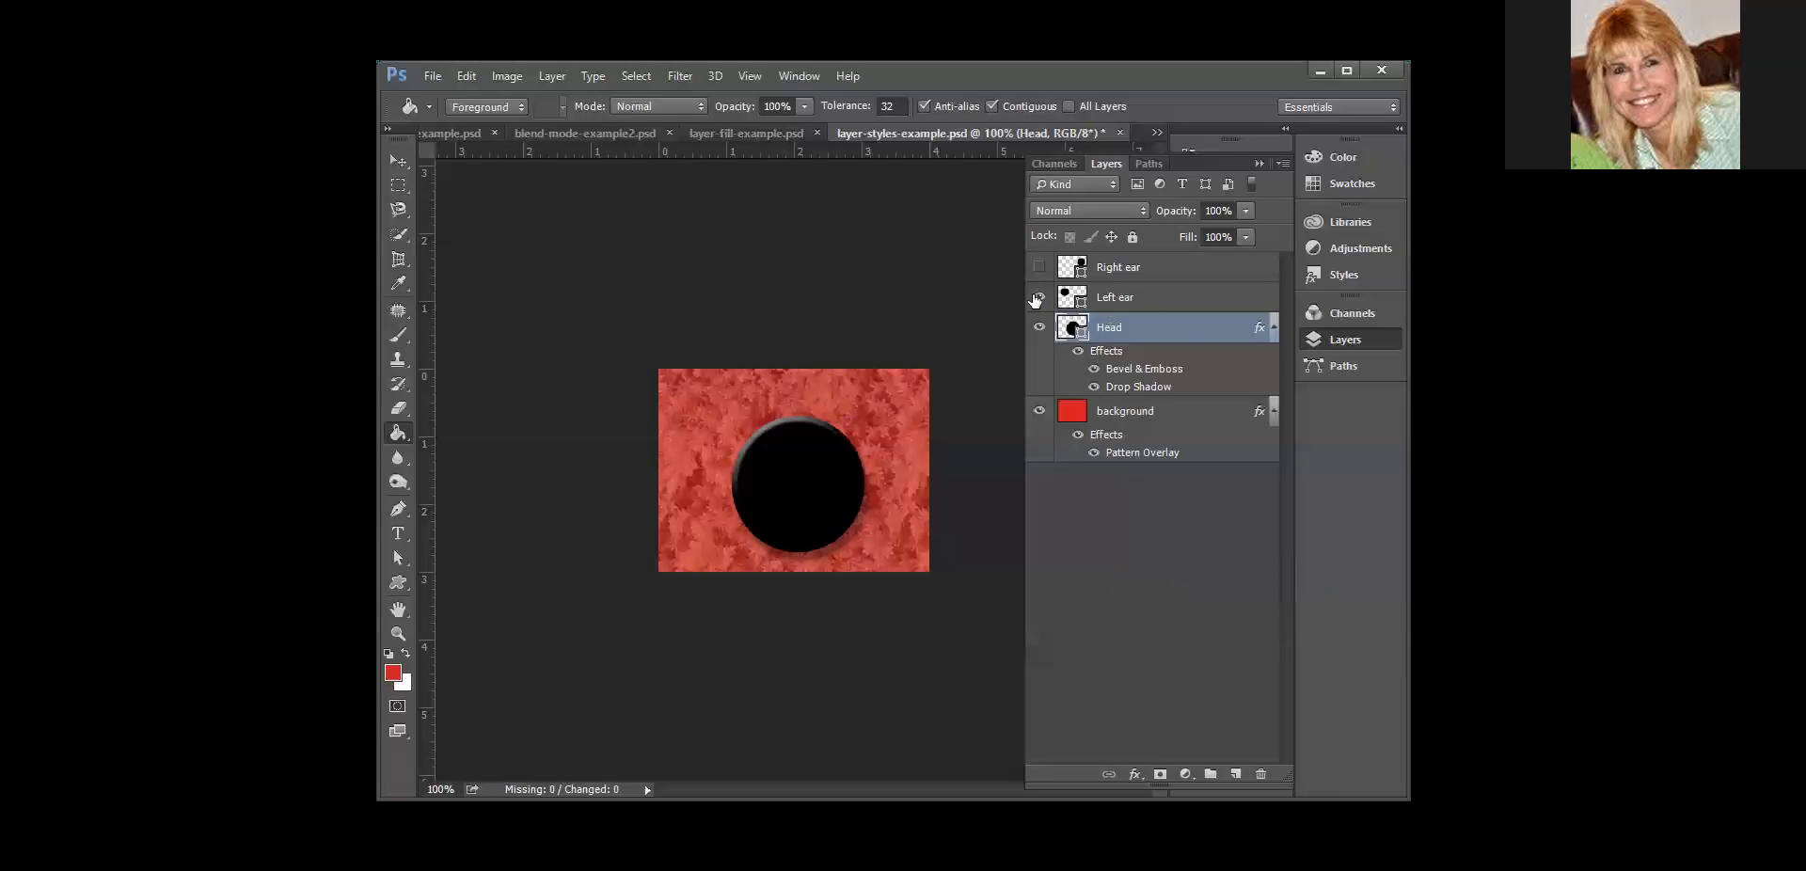
left_click(1040, 297)
right_click(1123, 298)
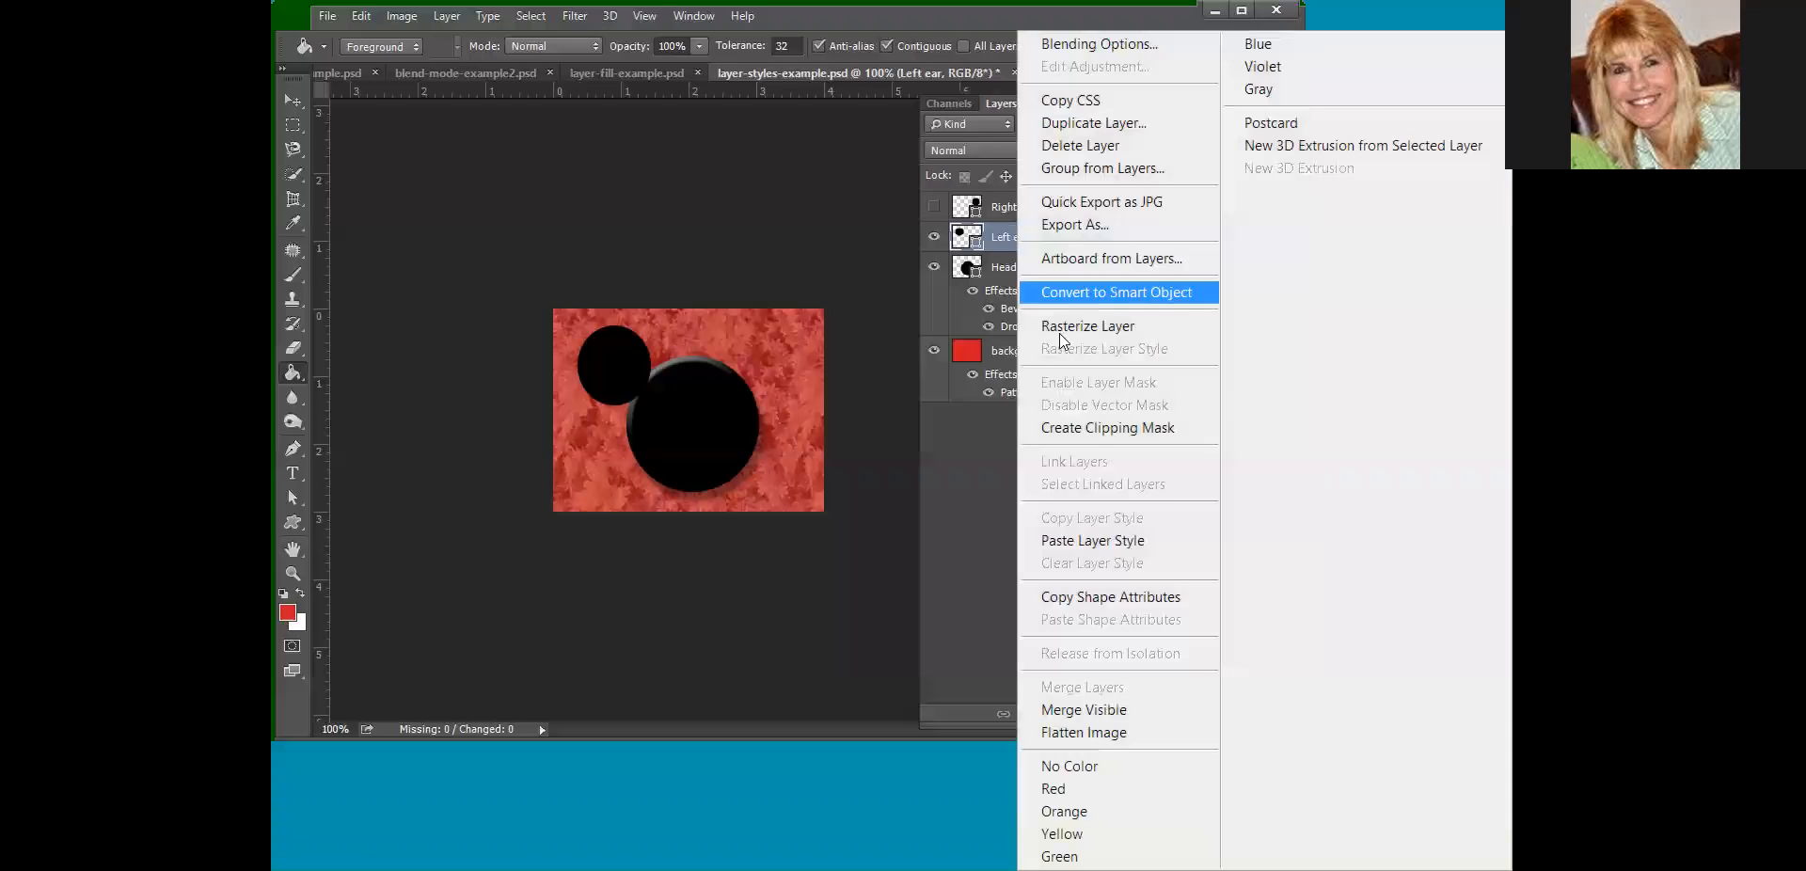
left_click(1095, 541)
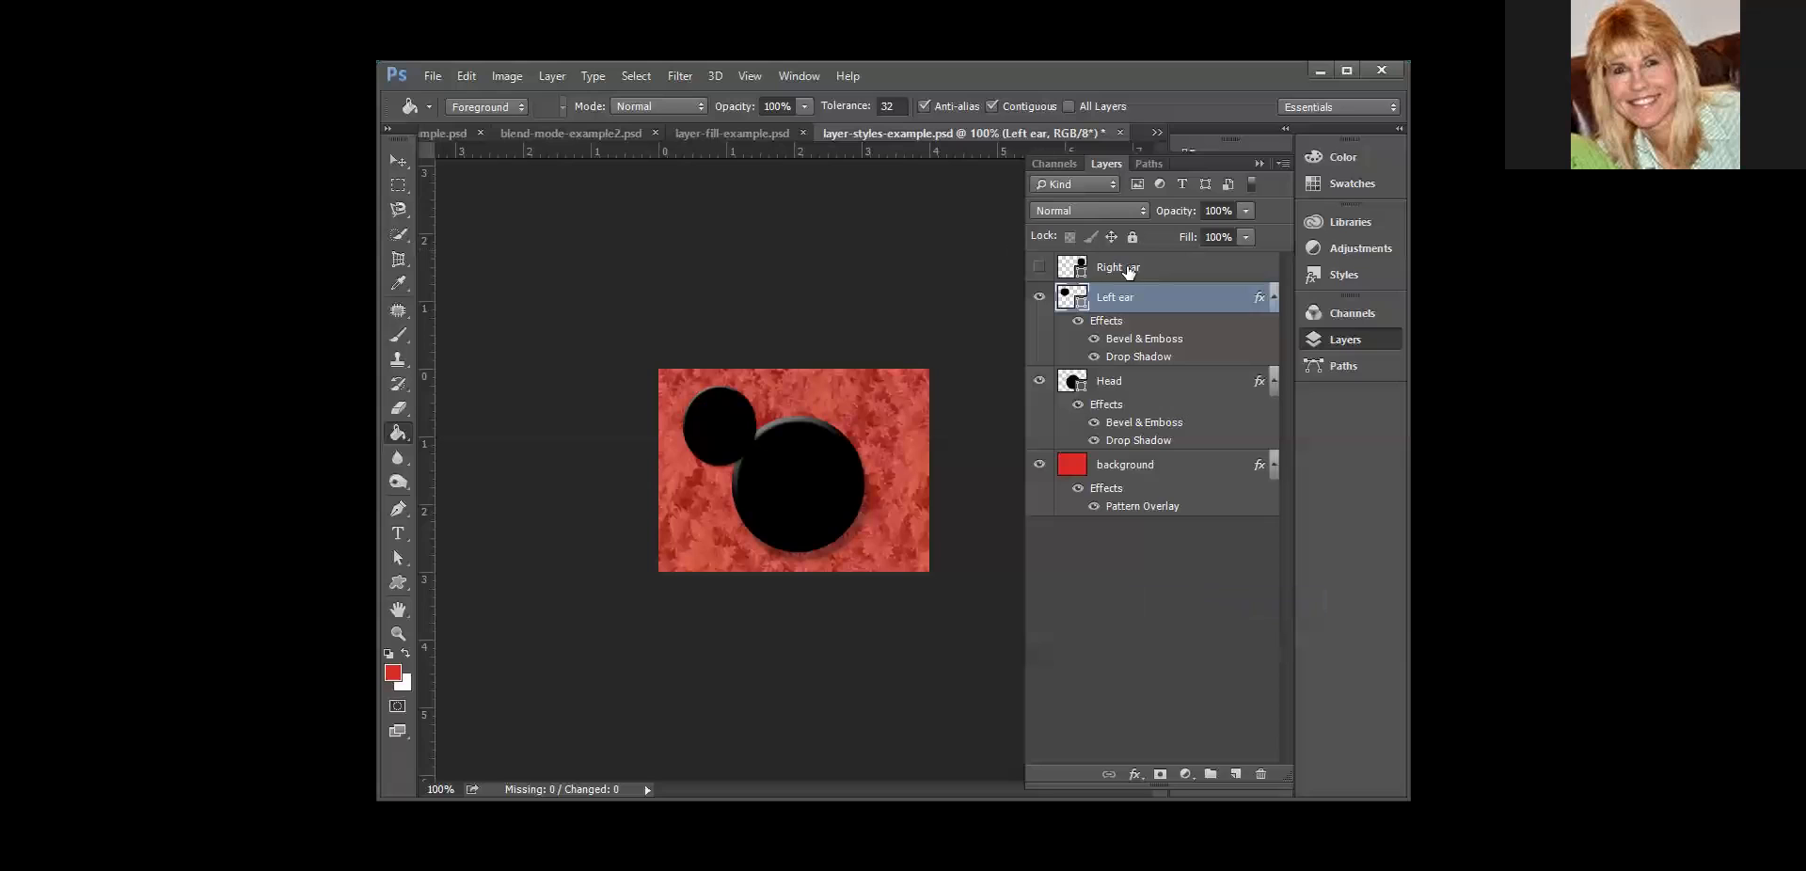
Step: Make the Right ear layer visible and paste the copied layer style onto it
left_click(1039, 266)
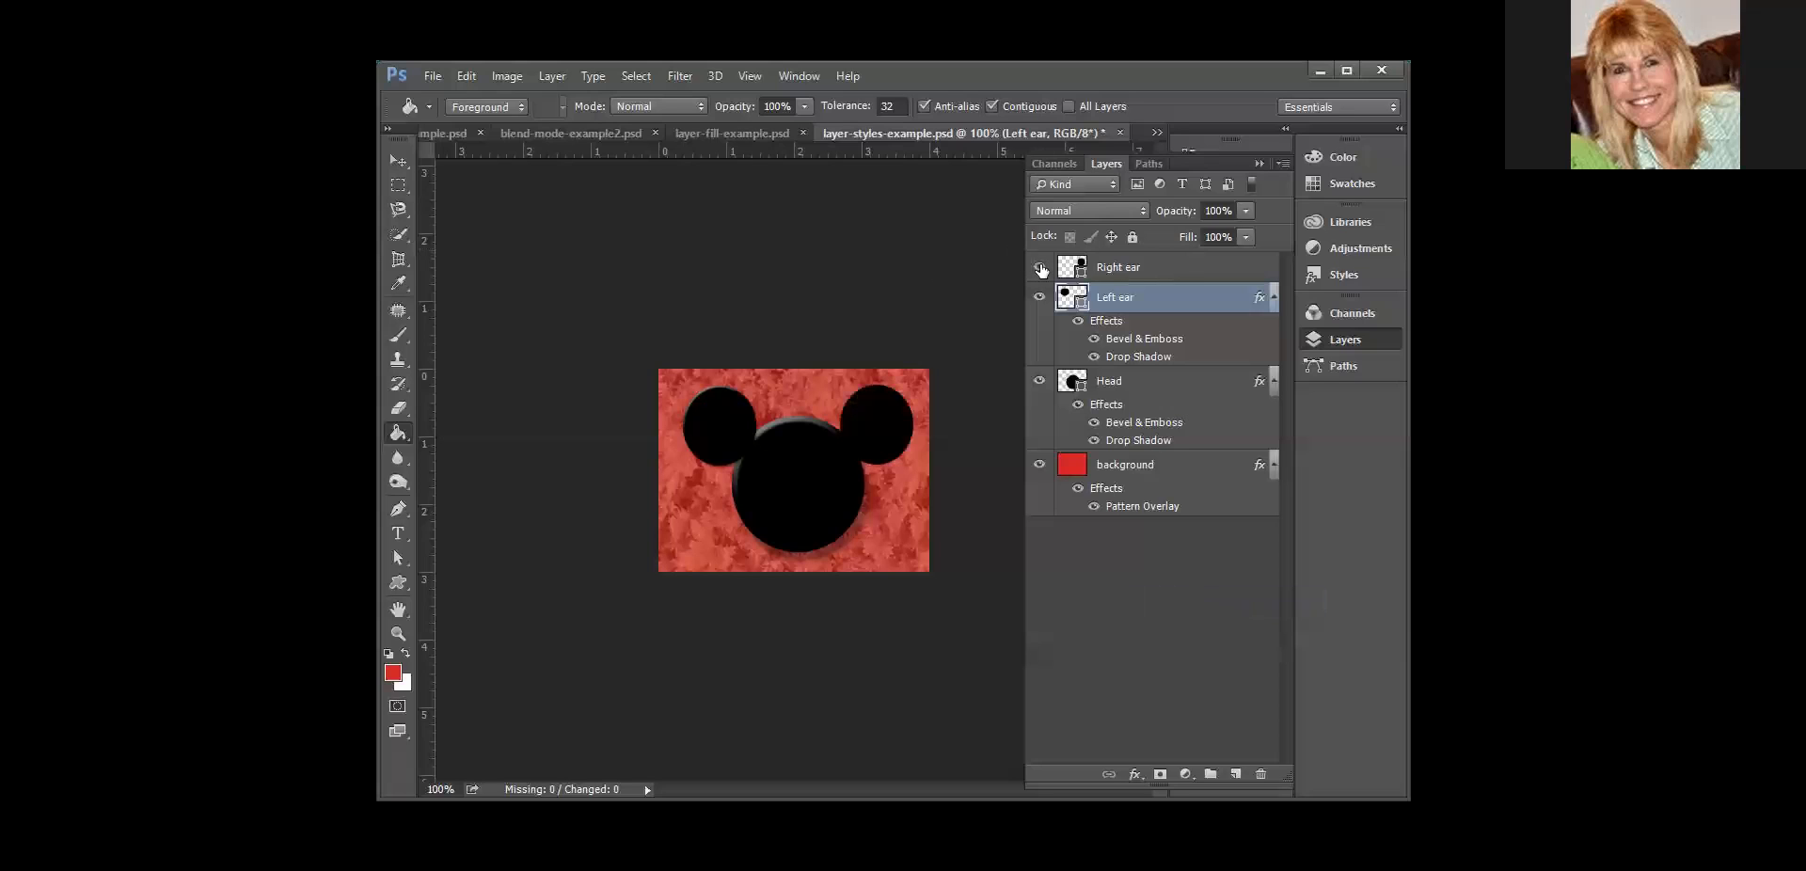
left_click(1143, 269)
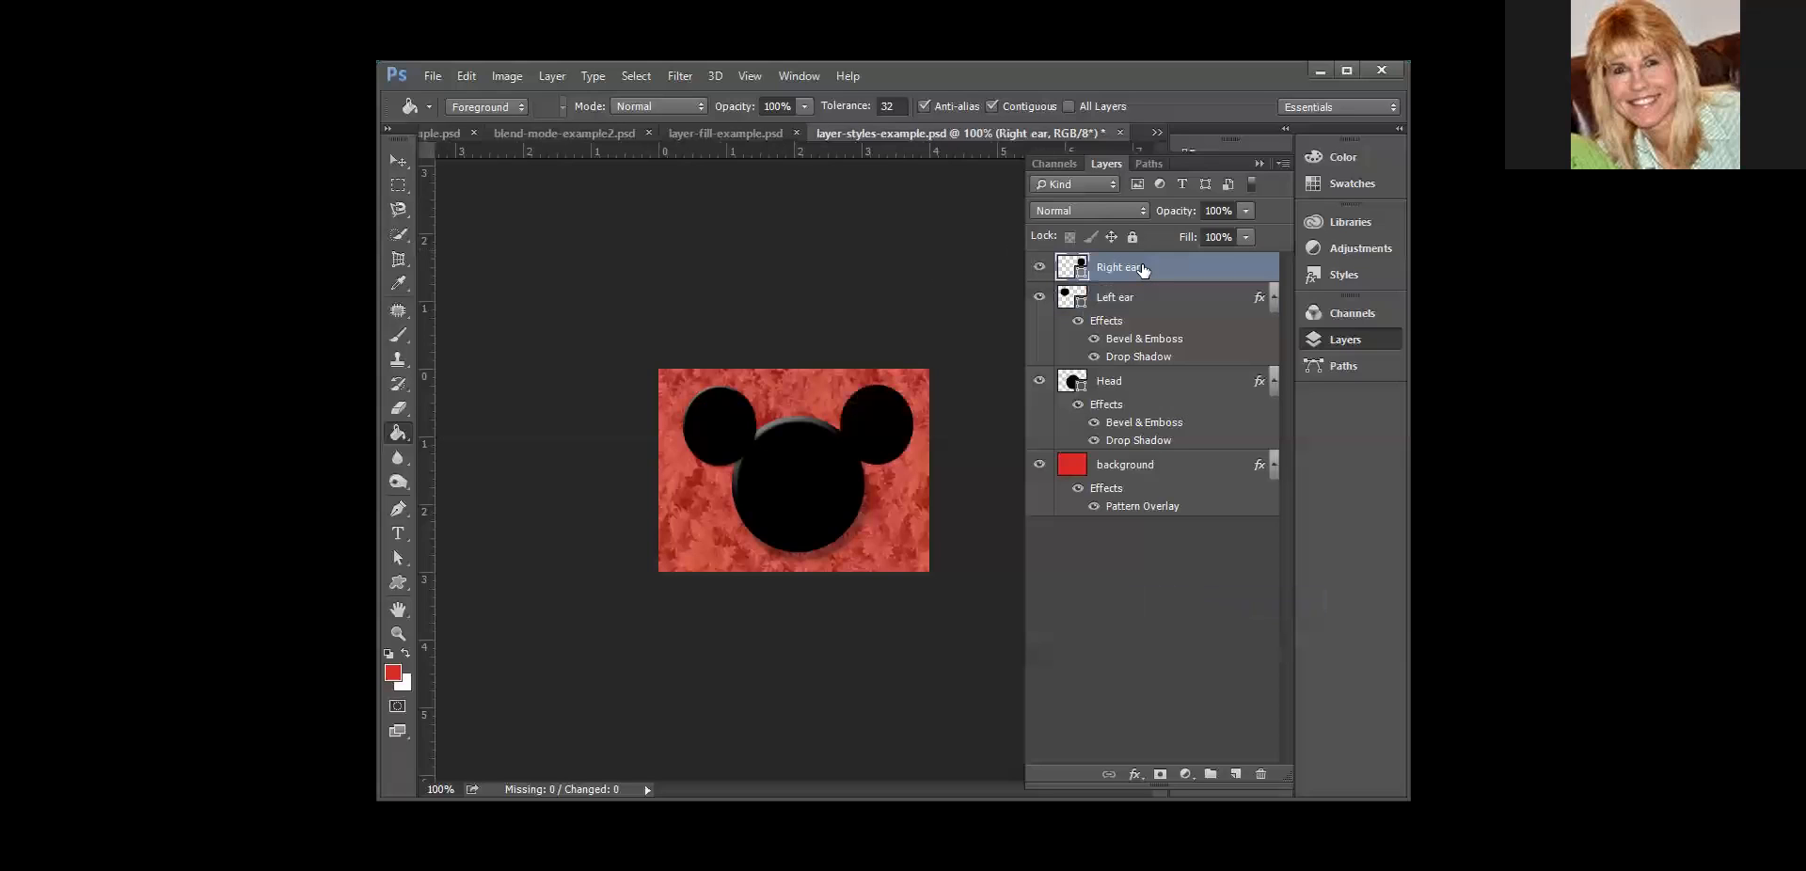
right_click(1143, 269)
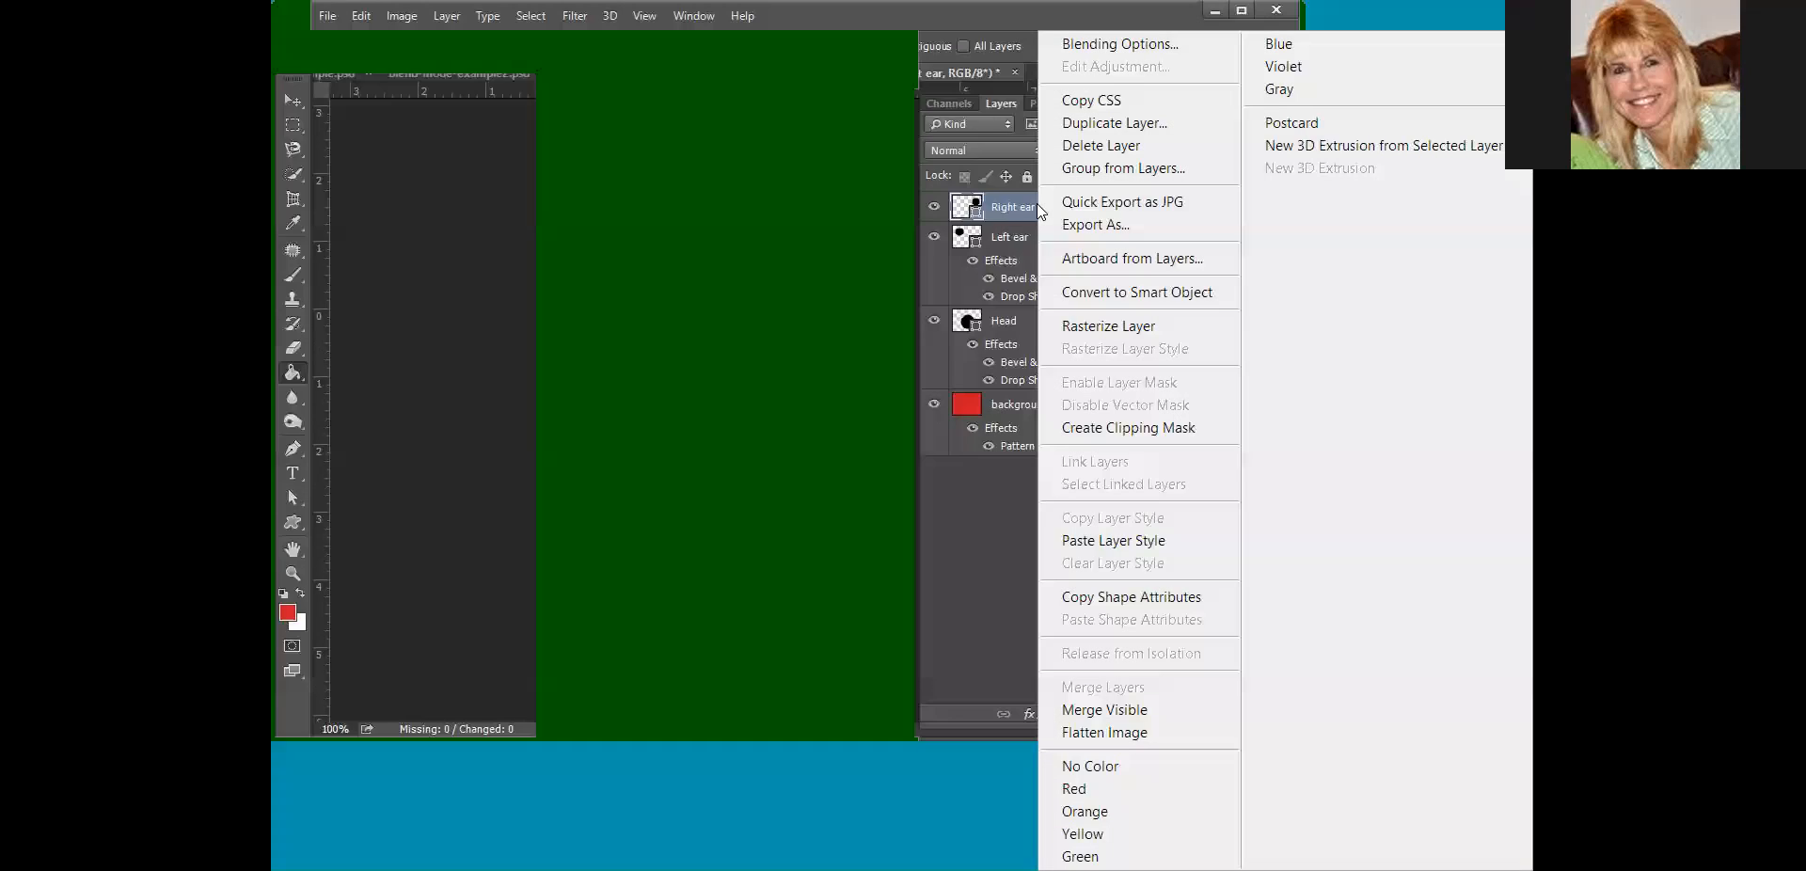
left_click(1146, 541)
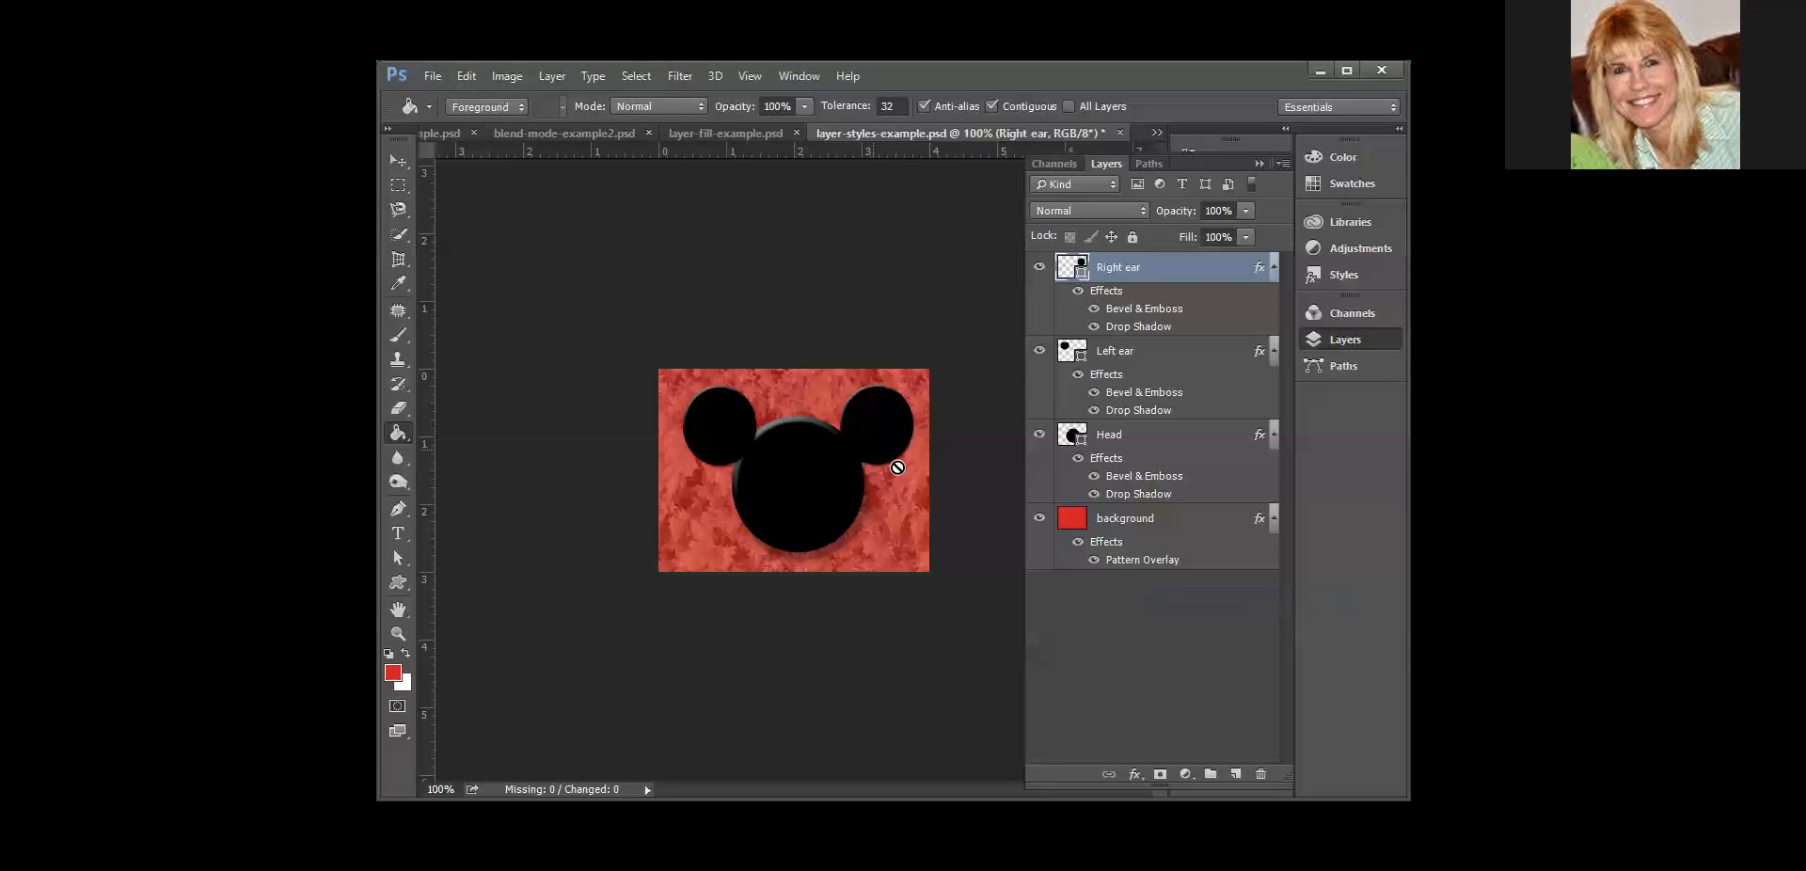